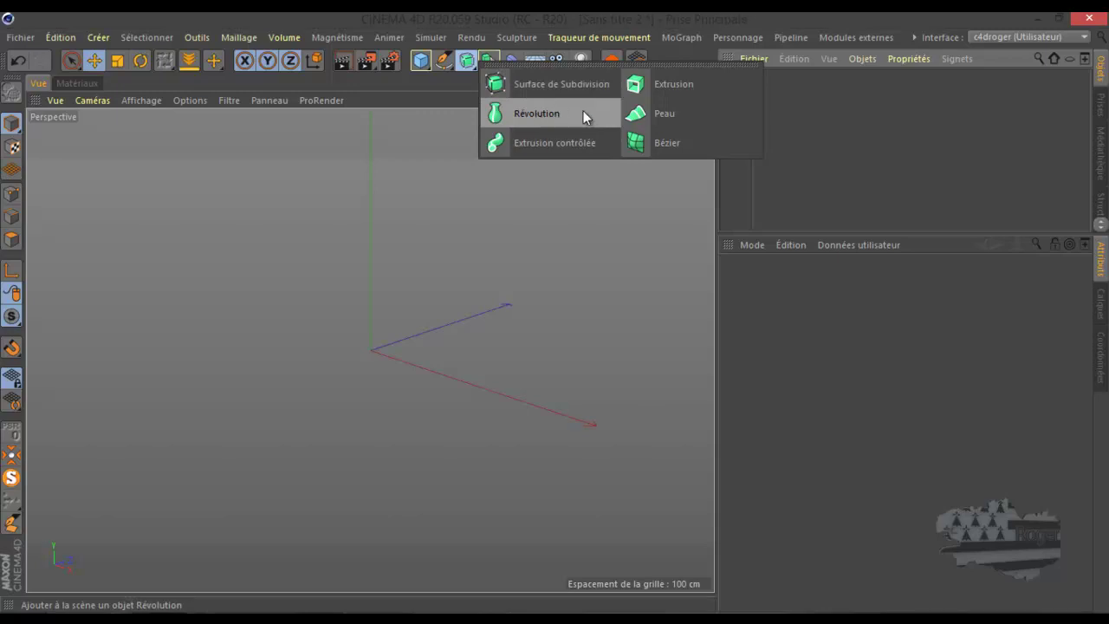
Add an Extrusion contrôlée object to the scene and switch to the Avant view.
left_click(530, 146)
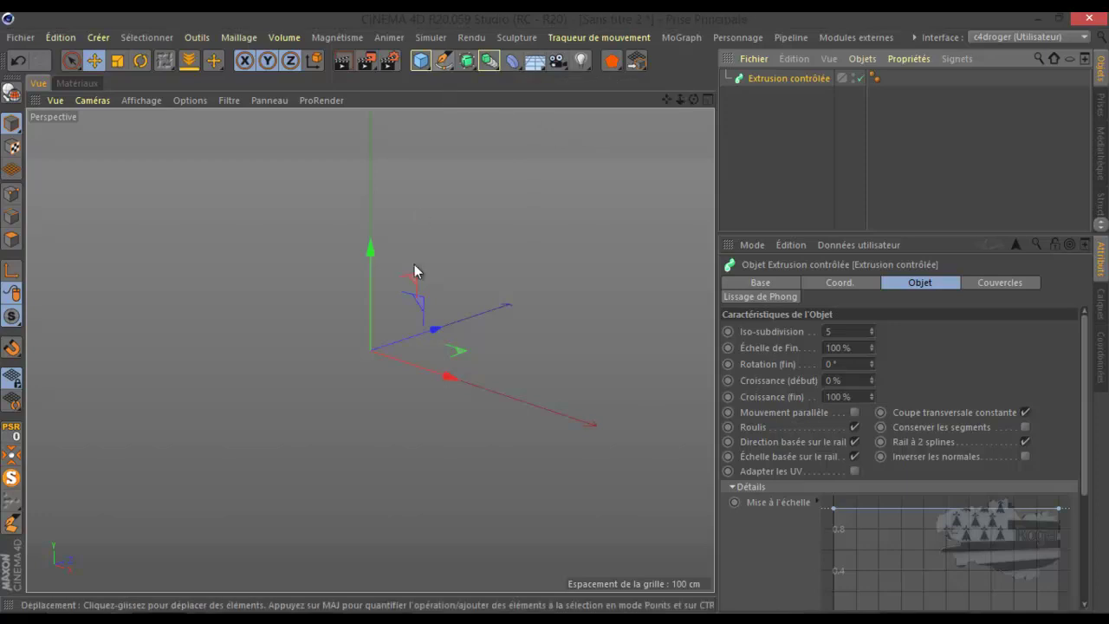
middle_click(409, 298)
middle_click(475, 272)
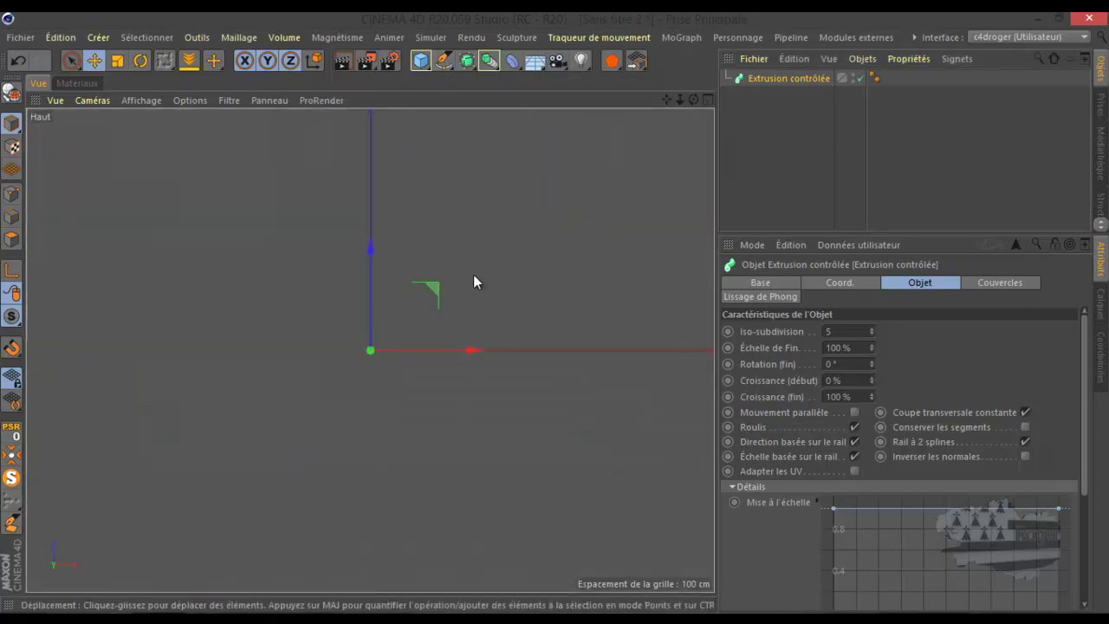
middle_click(407, 348)
middle_click(477, 434)
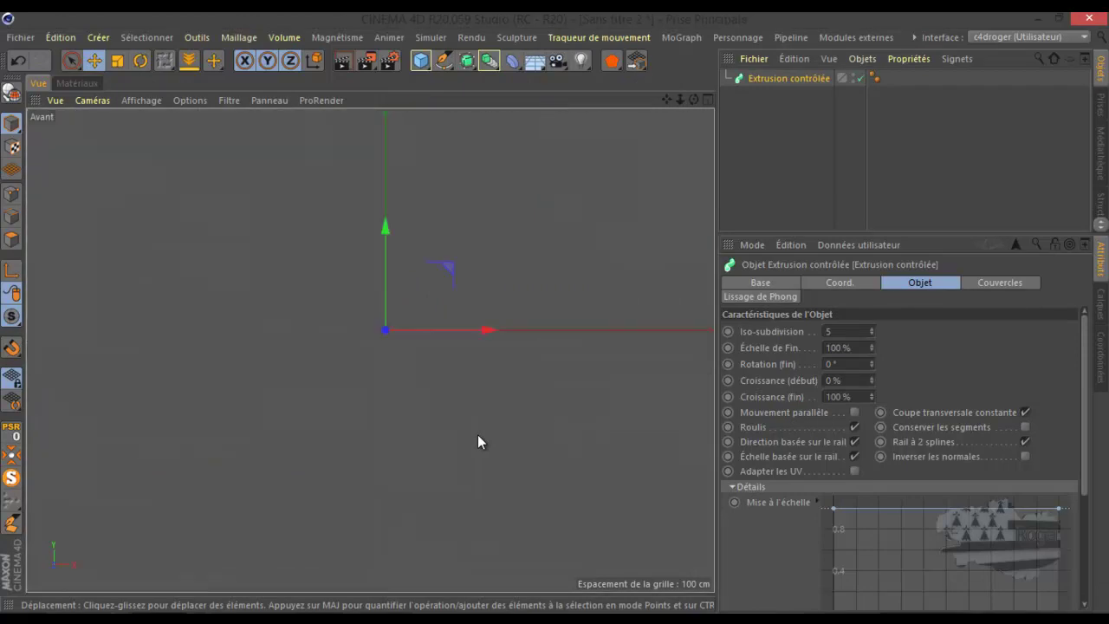
Draw an open seven-point zigzag Bézier spline with straight segments in the Avant view, hooking back below the X axis, and return to model mode.
left_click(444, 60)
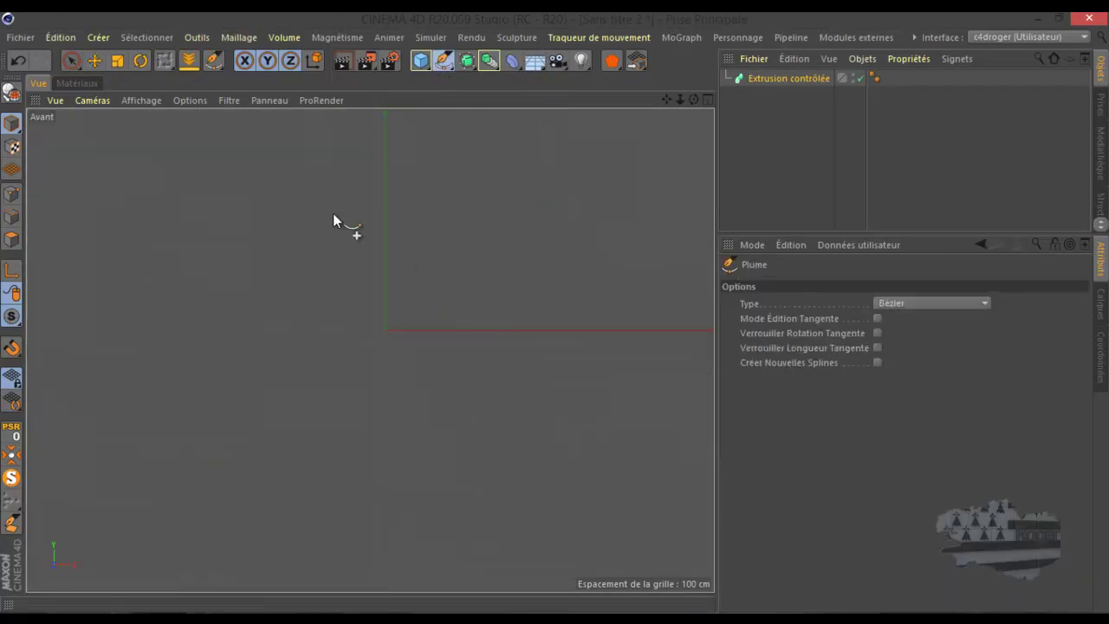
left_click(78, 342)
left_click(218, 247)
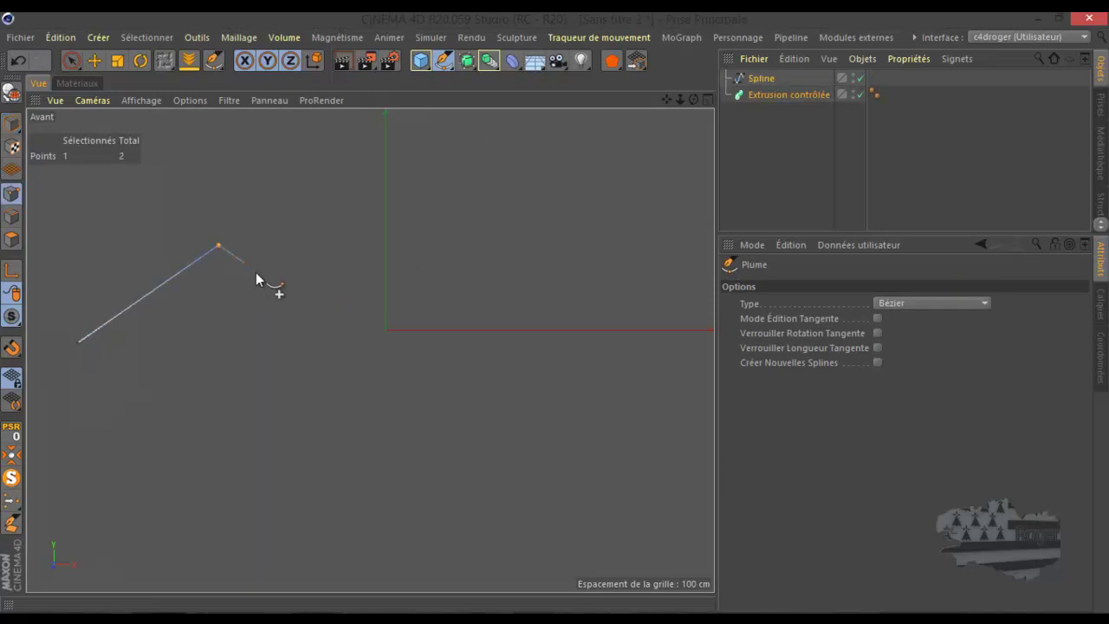
left_click(361, 350)
left_click(475, 222)
left_click(555, 278)
left_click(564, 411)
left_click(429, 510)
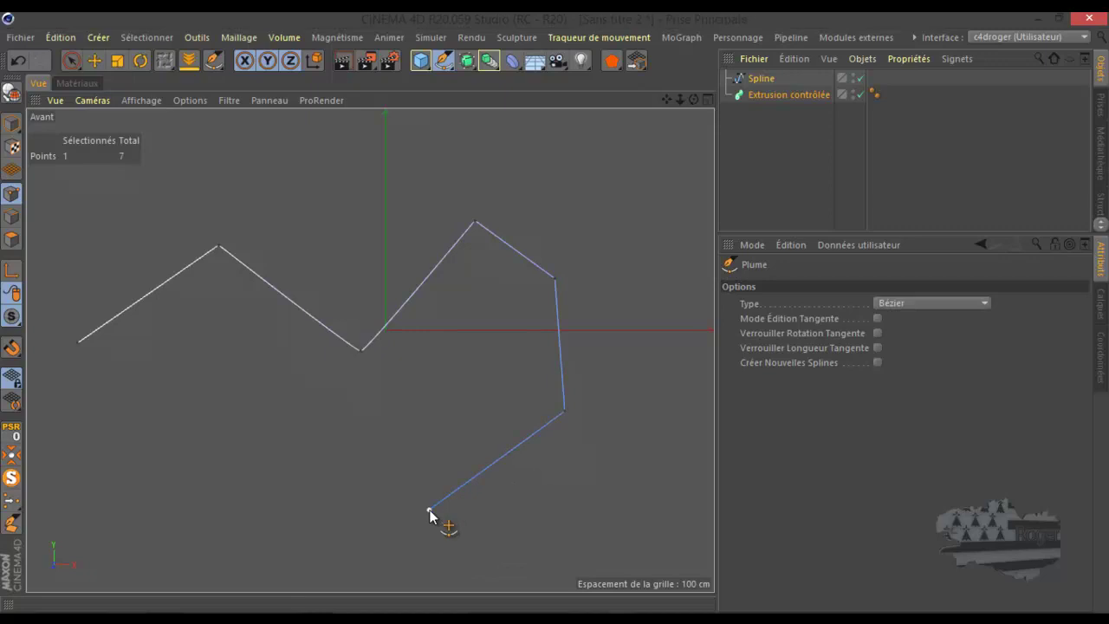
left_click(95, 62)
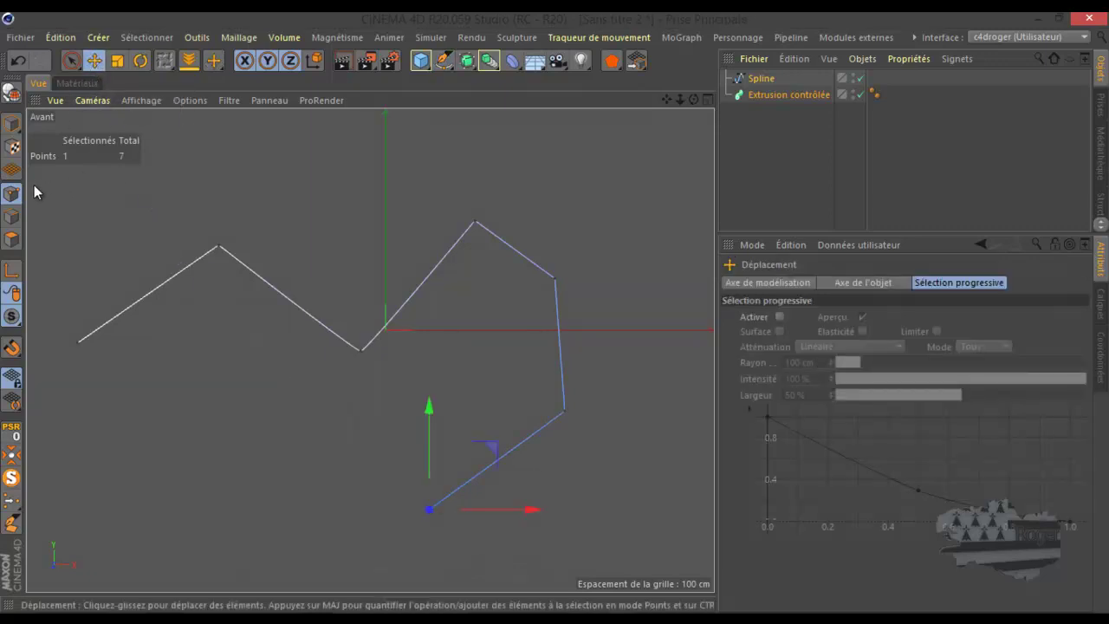
left_click(17, 127)
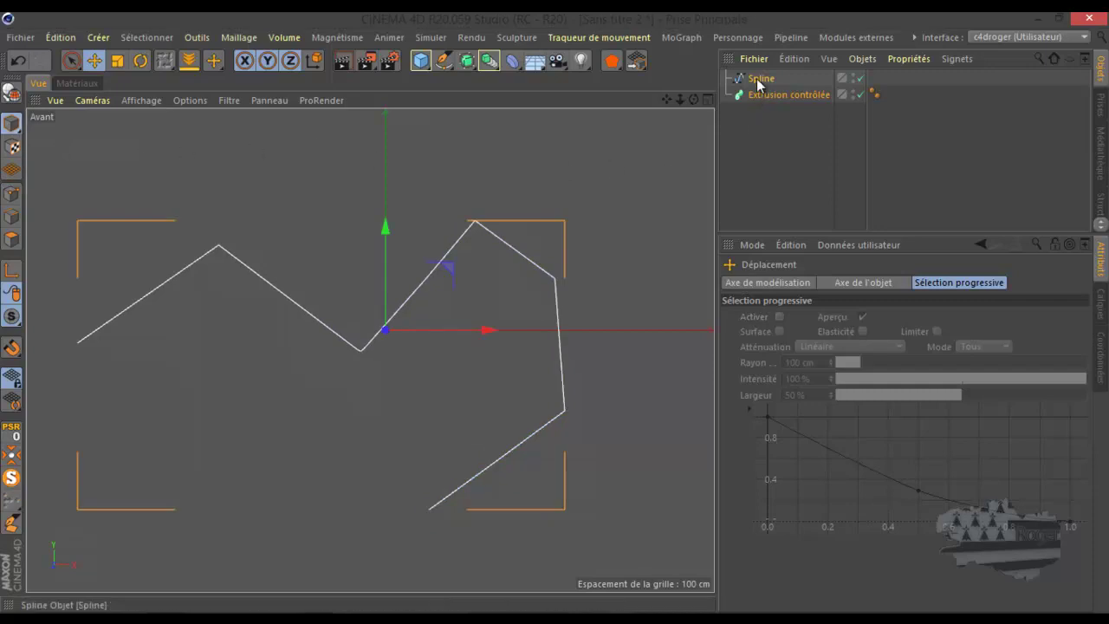
Return to the Perspective view and make the Spline a child of the Extrusion contrôlée.
middle_click(577, 196)
middle_click(255, 252)
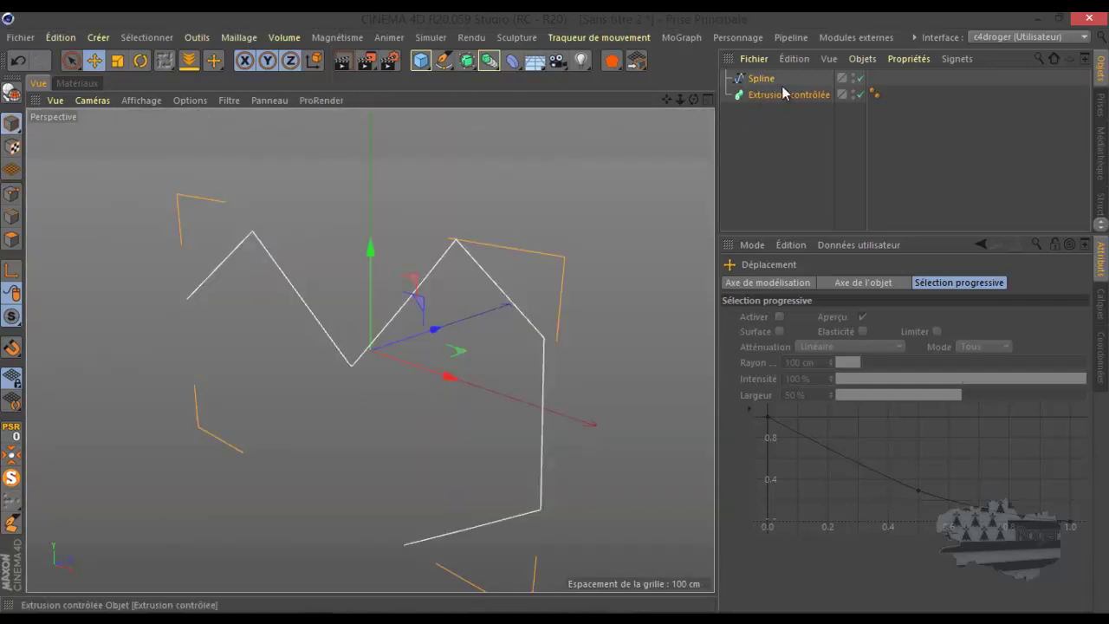
left_click_drag(762, 79, 785, 93)
scroll(574, 229, "down", 2)
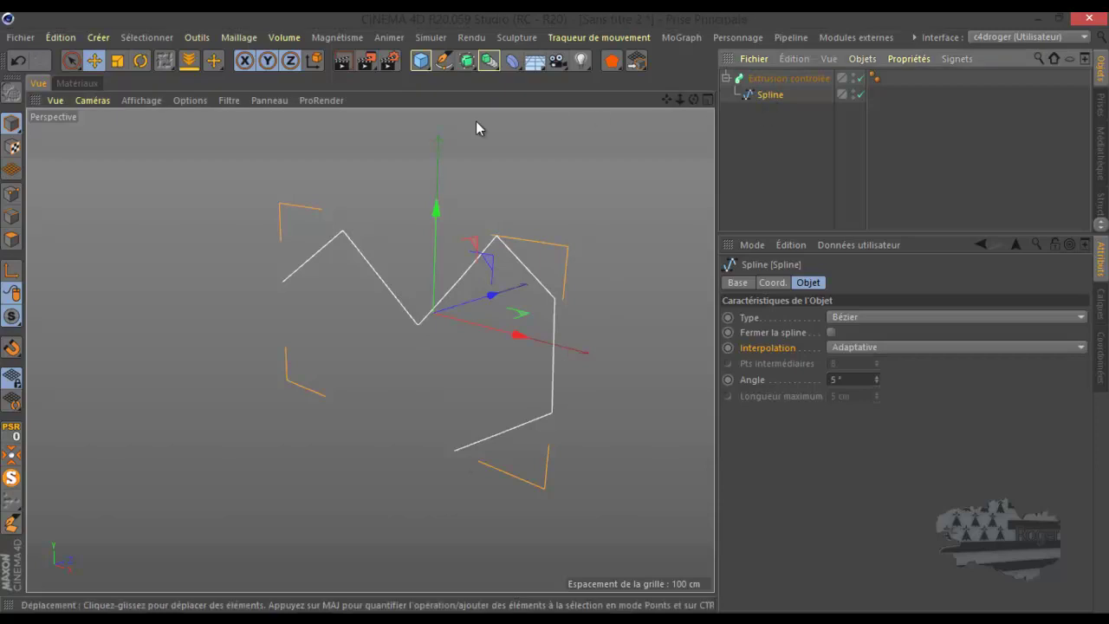
Chamfer the spline's five inner points with a radius of about 88.5 cm, leaving both end points untouched.
left_click(12, 192)
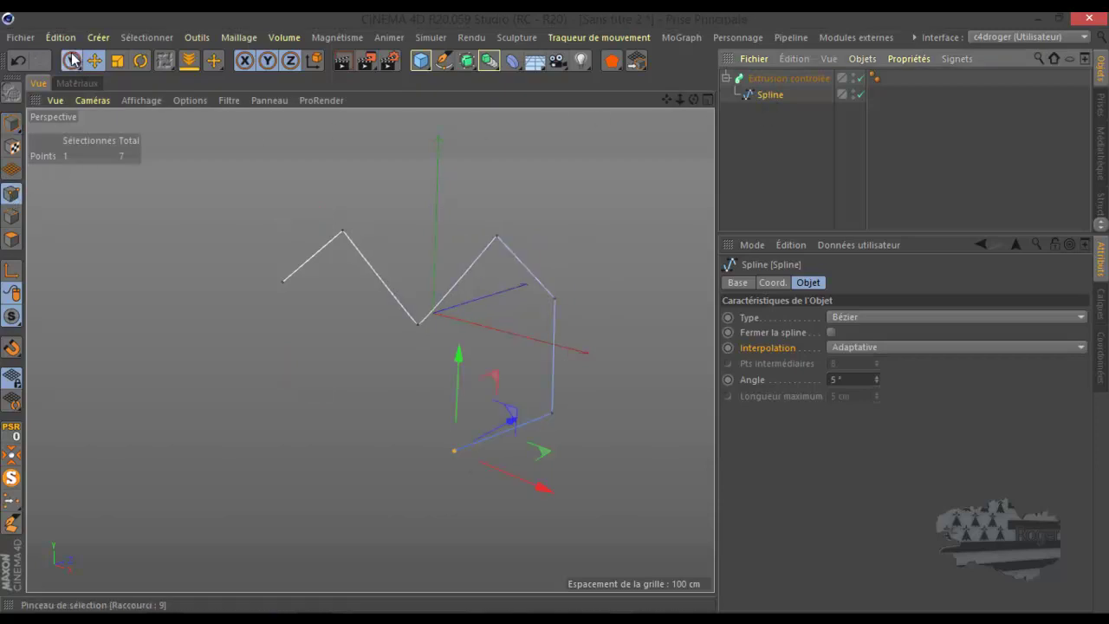
left_click(71, 60)
mouse_move(347, 232)
left_mouse_down()
mouse_move(337, 233)
mouse_move(416, 332)
mouse_move(483, 250)
mouse_move(557, 304)
mouse_move(548, 425)
mouse_move(577, 405)
left_mouse_up()
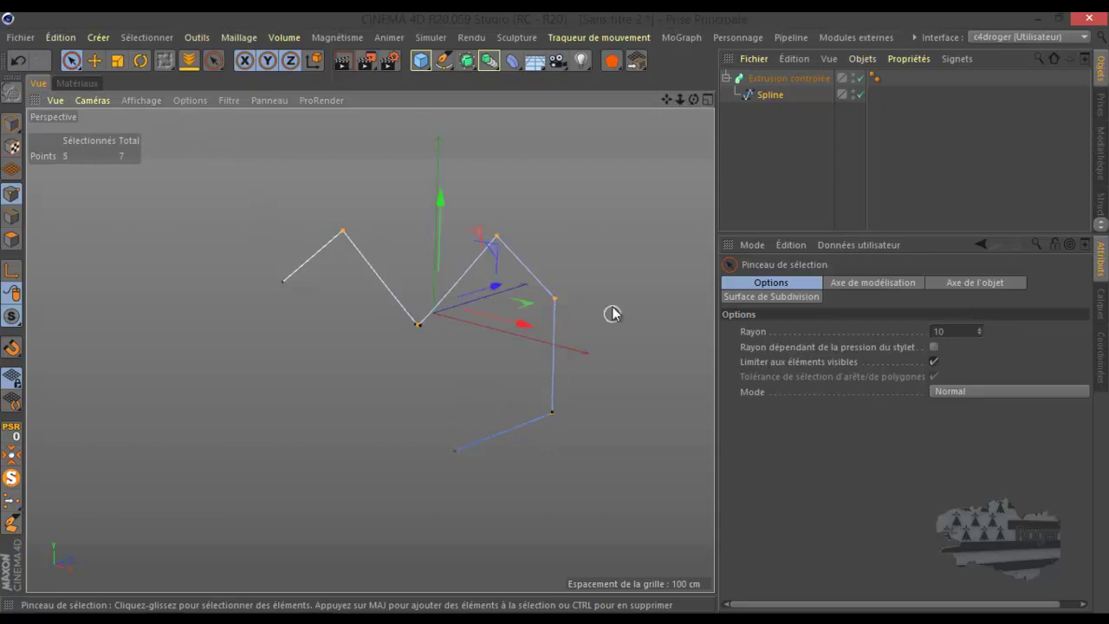
right_click(320, 179)
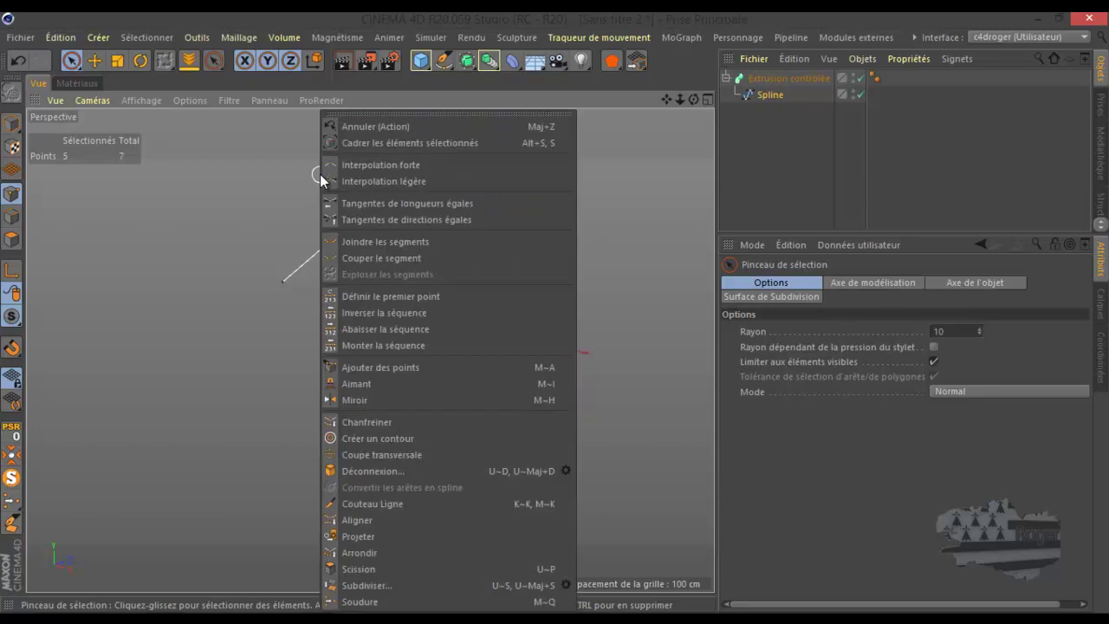
left_click(386, 423)
mouse_move(560, 317)
left_mouse_down("alt")
mouse_move(707, 339)
mouse_move(679, 317)
mouse_move(553, 312)
mouse_move(572, 314)
left_mouse_up("alt")
left_click(562, 315)
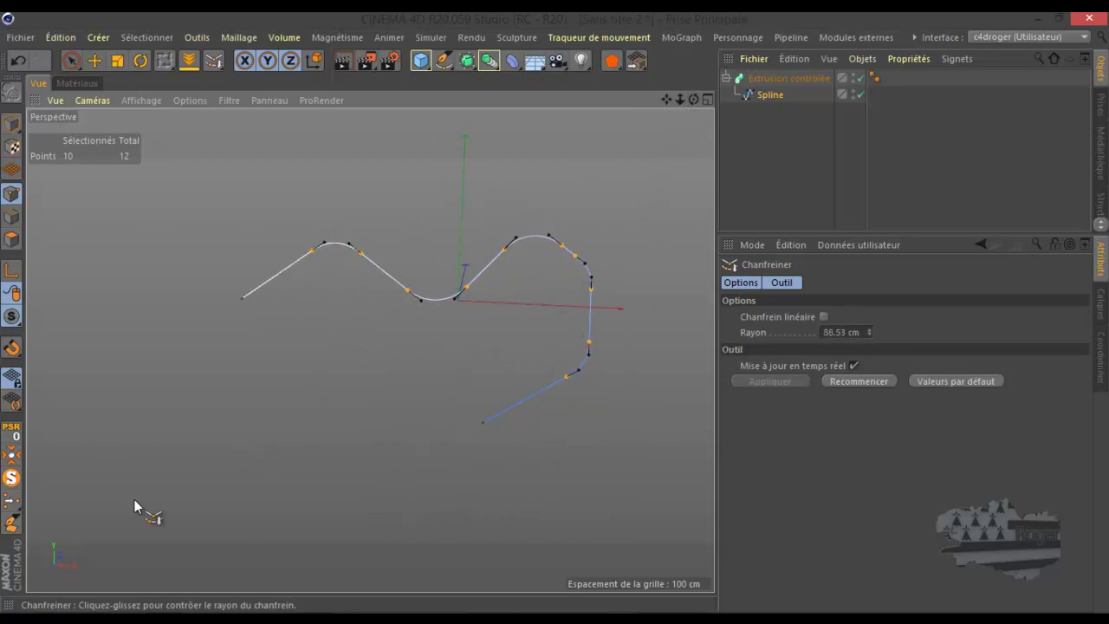
left_click(797, 181)
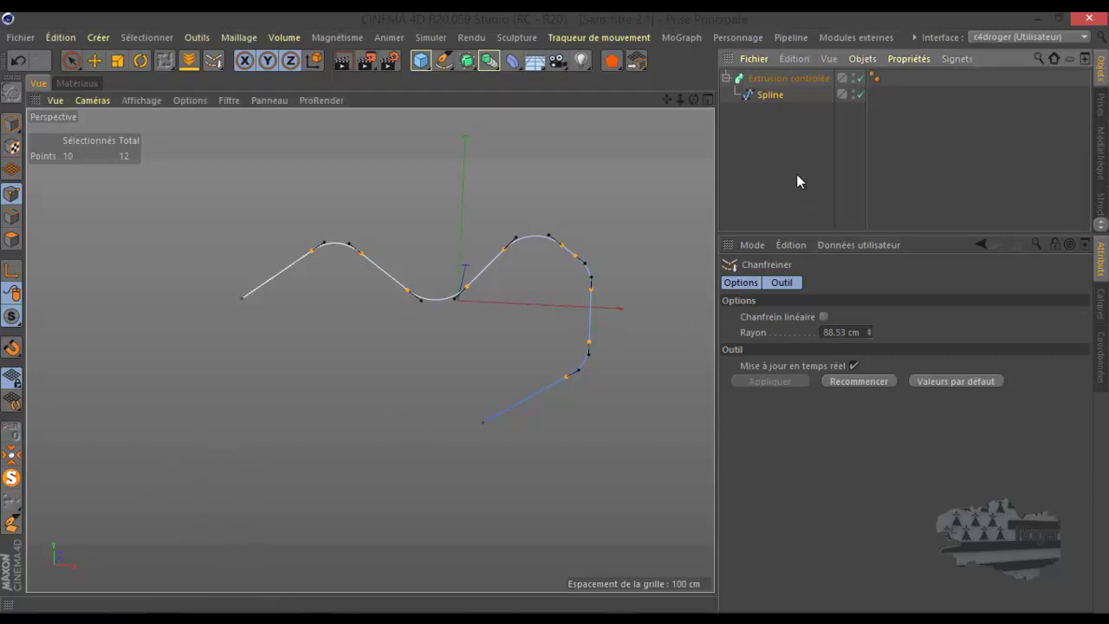
Add an n côtés spline and set its radius to 40 cm.
left_click(443, 65)
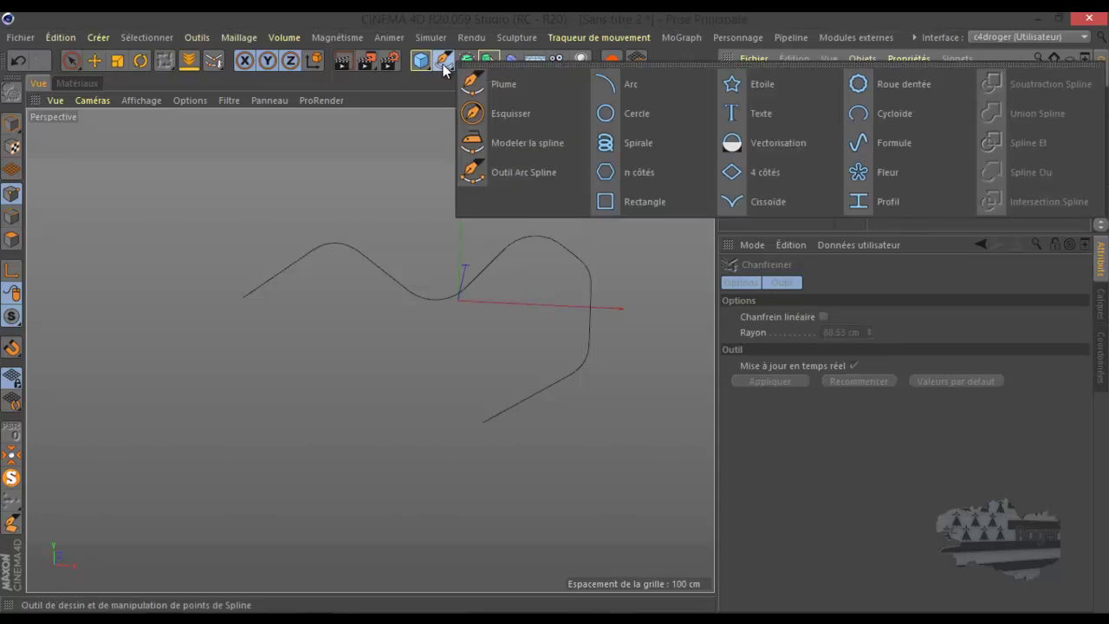
left_click(642, 177)
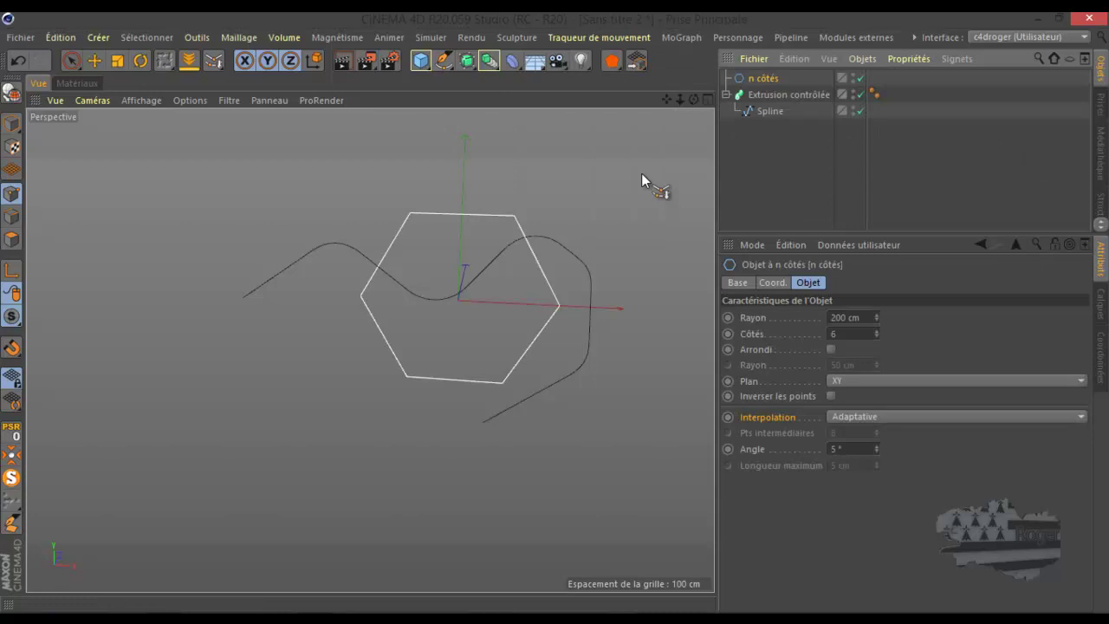
double_click(846, 317)
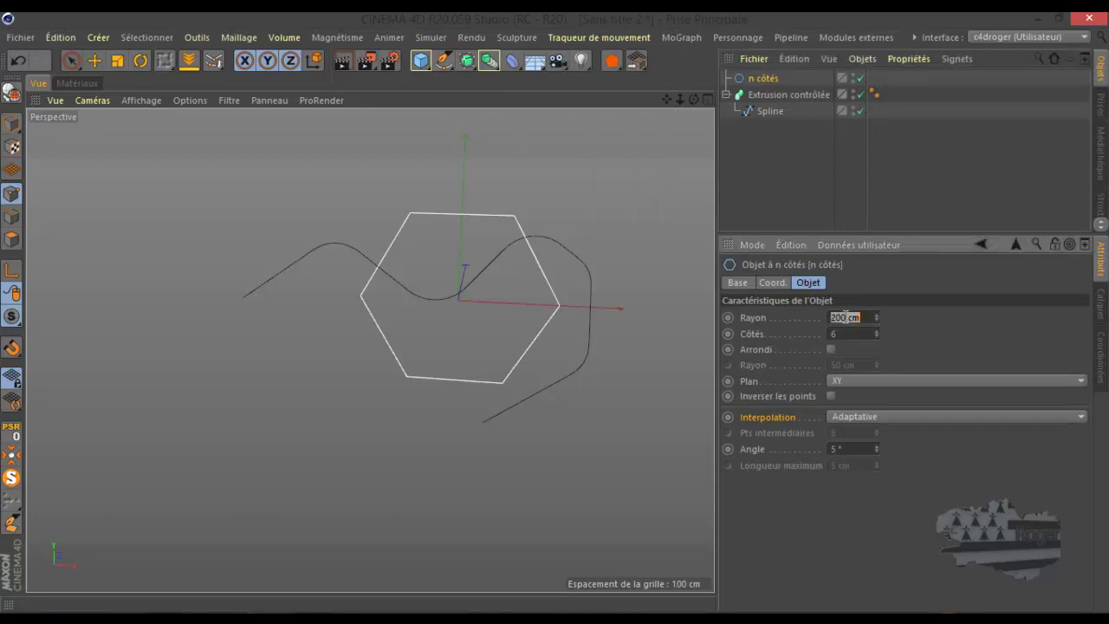
type("40")
key("Return")
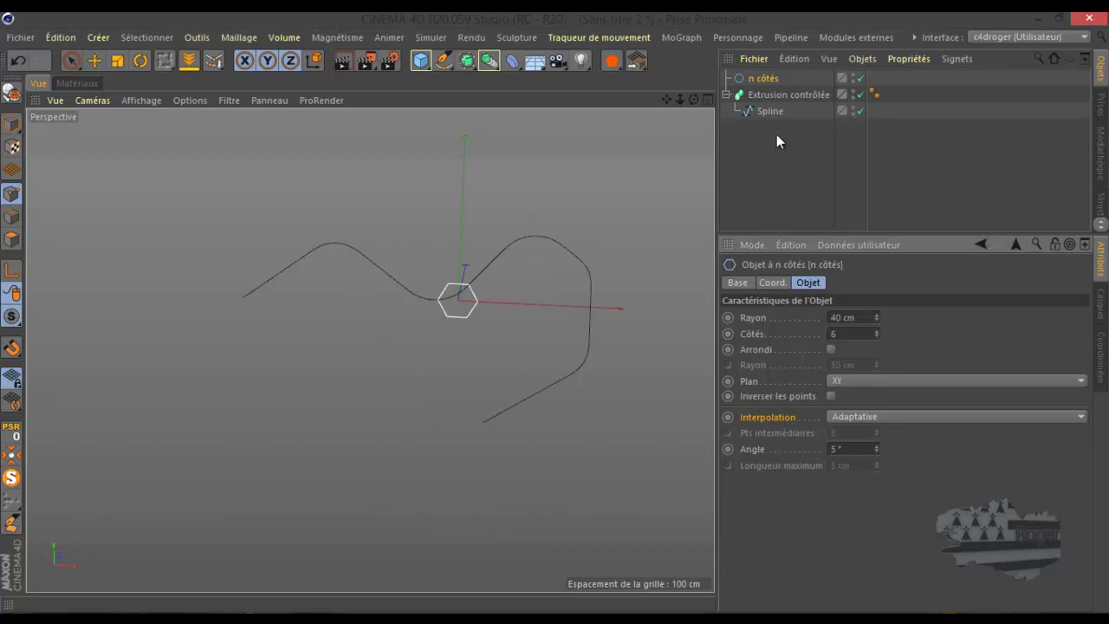
Make the n côtés profile a child of the Extrusion contrôlée, below the Spline, and check the resulting shape.
left_click(771, 111)
left_click_drag(763, 79, 770, 114)
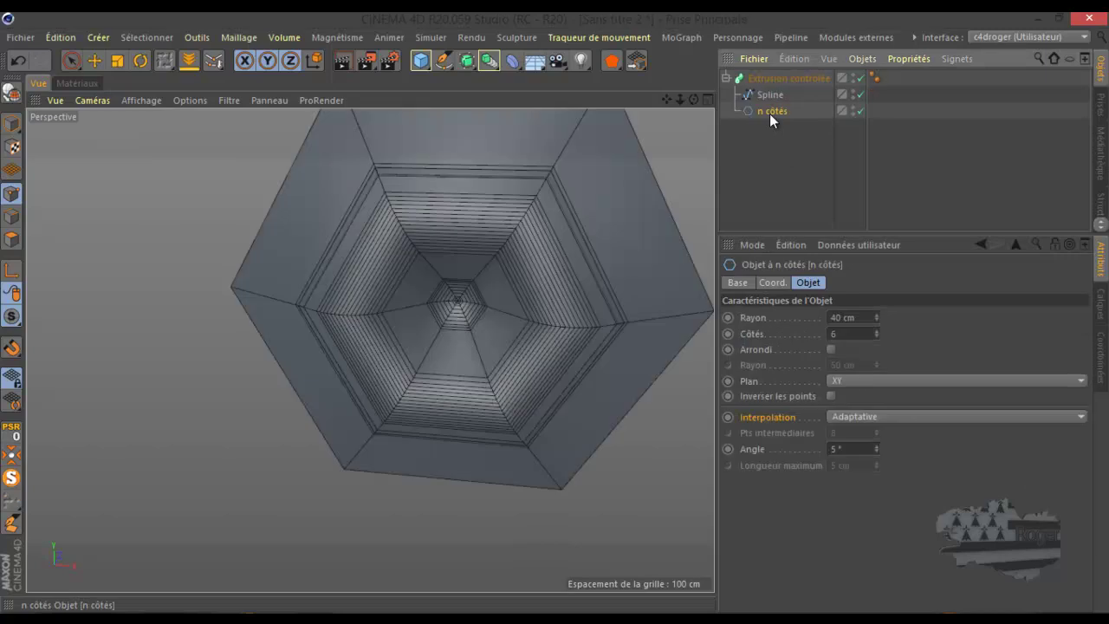
scroll(382, 368, "down", 5)
left_click_drag(556, 313, 554, 311, "alt")
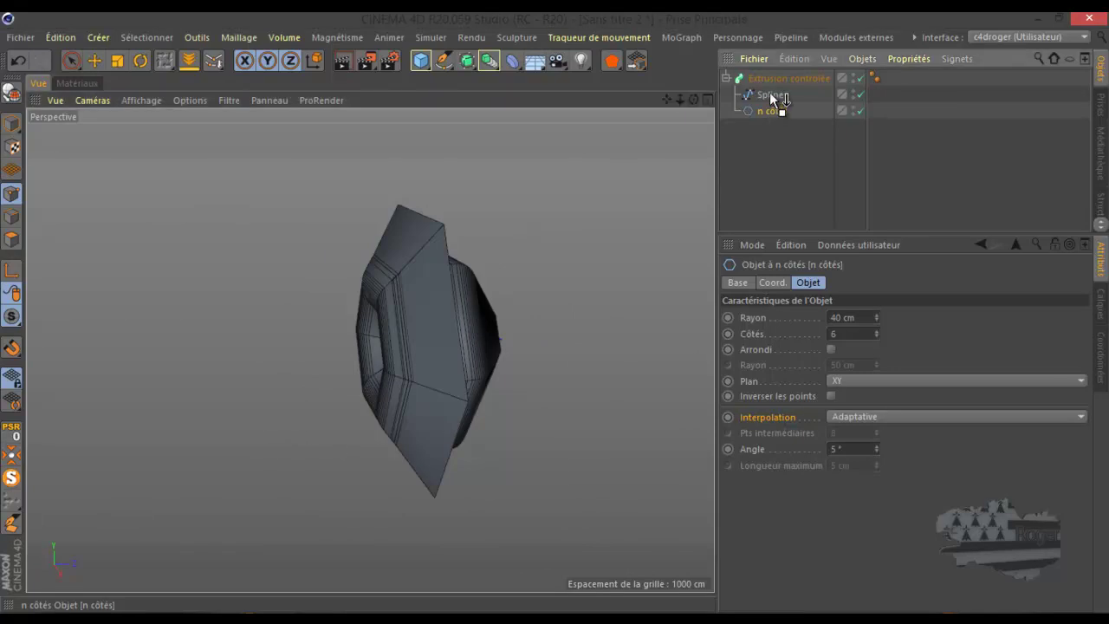
Move the n côtés profile above the Spline inside the Extrusion contrôlée and inspect the tube's bends.
left_click_drag(771, 91, 770, 90)
left_click_drag(694, 100, 559, 311)
scroll(424, 352, "up", 5)
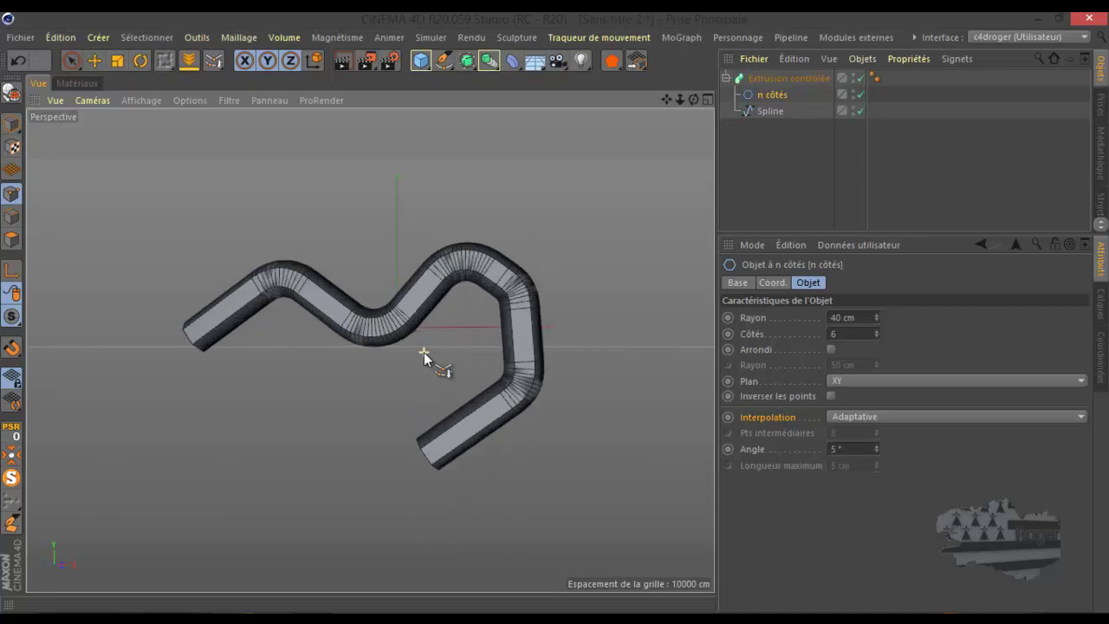
left_click_drag(696, 99, 655, 123)
scroll(512, 247, "up", 5)
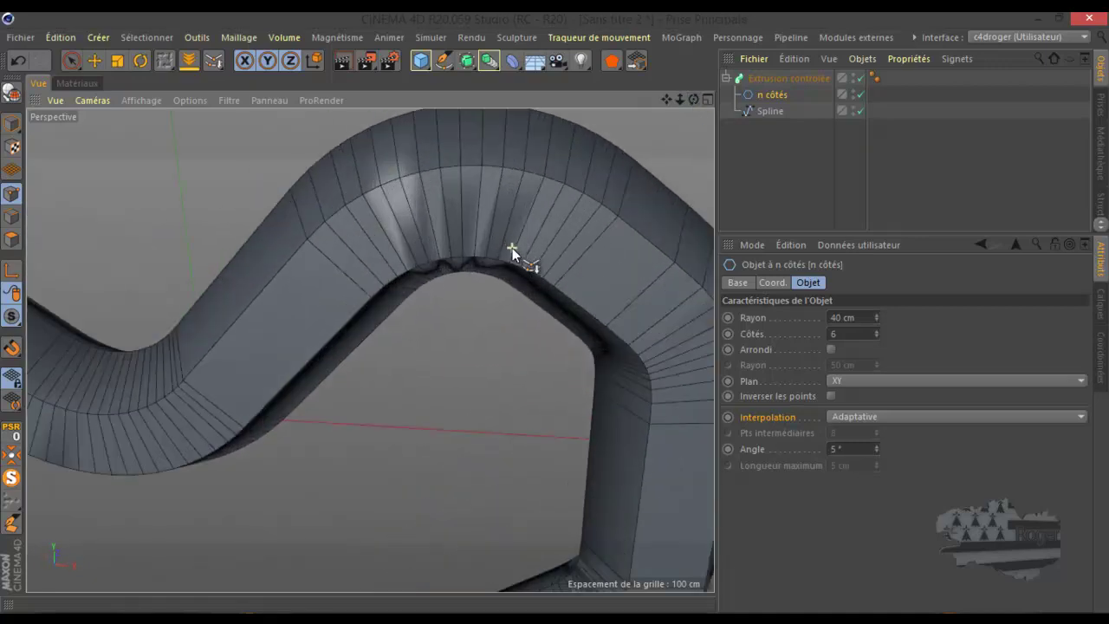
Show the Lissage de Phong settings of the Extrusion contrôlée and render the view to check the tube's smoothing.
left_click(96, 58)
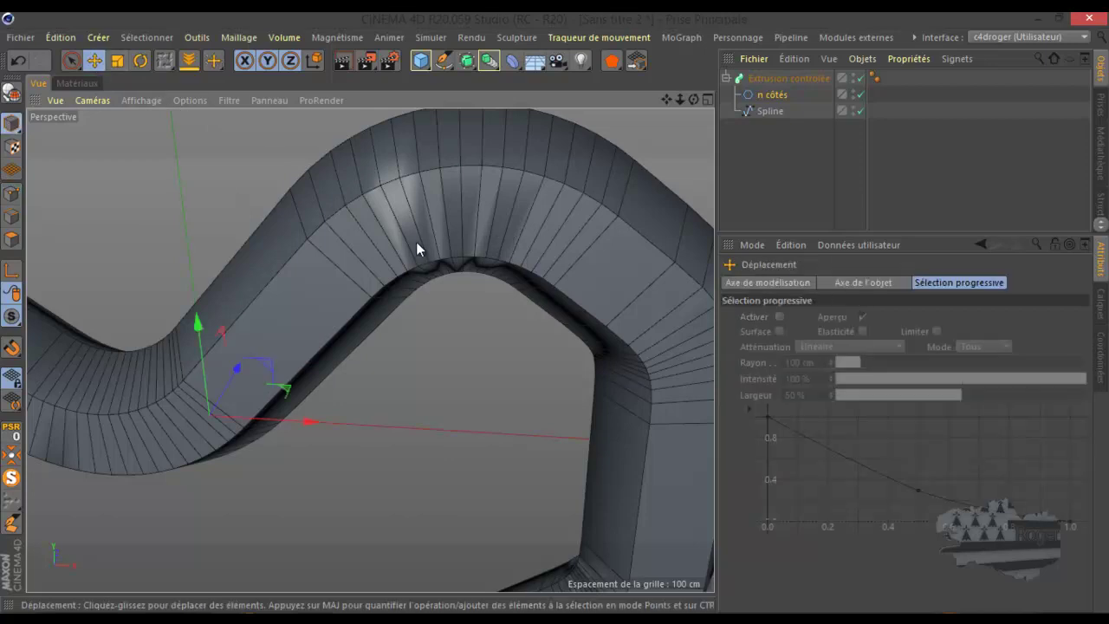
left_click(875, 78)
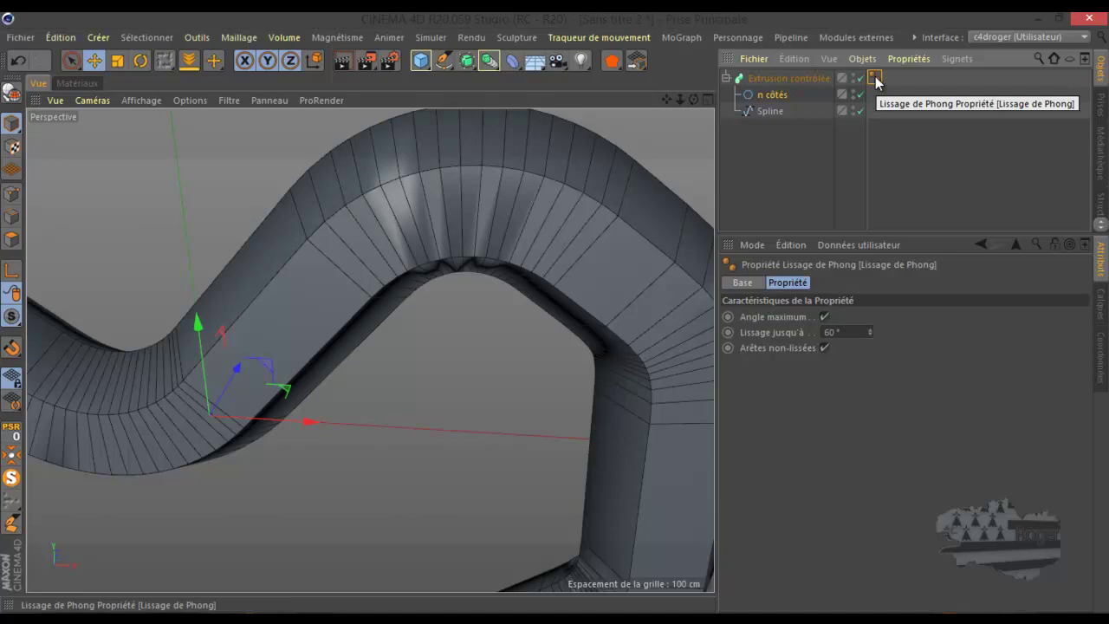
left_click_drag(490, 228, 477, 243, "alt")
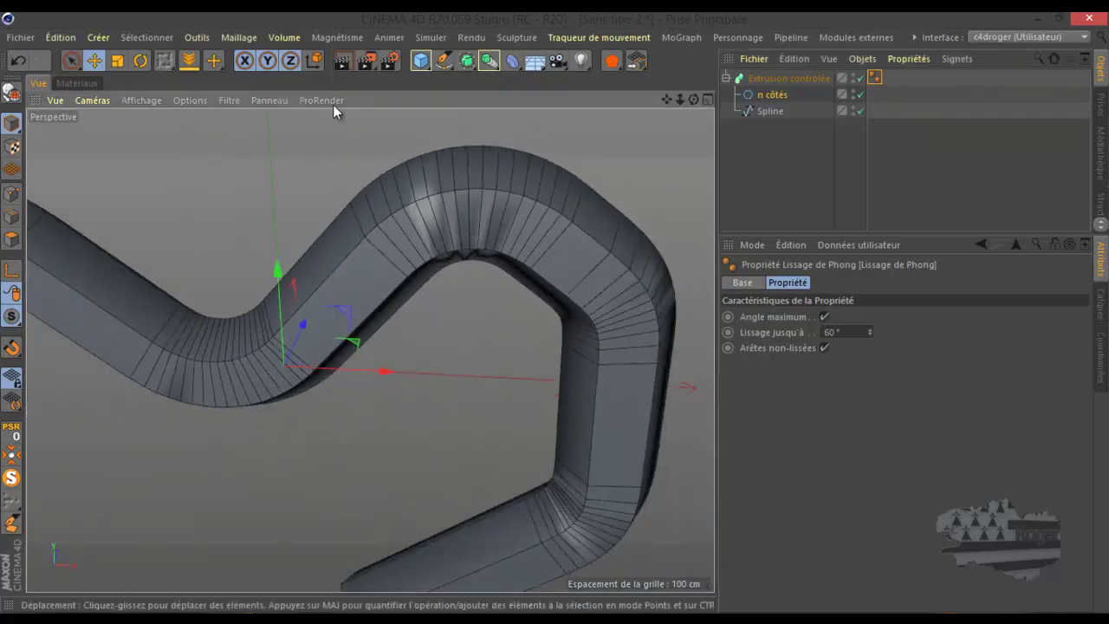
left_click(342, 60)
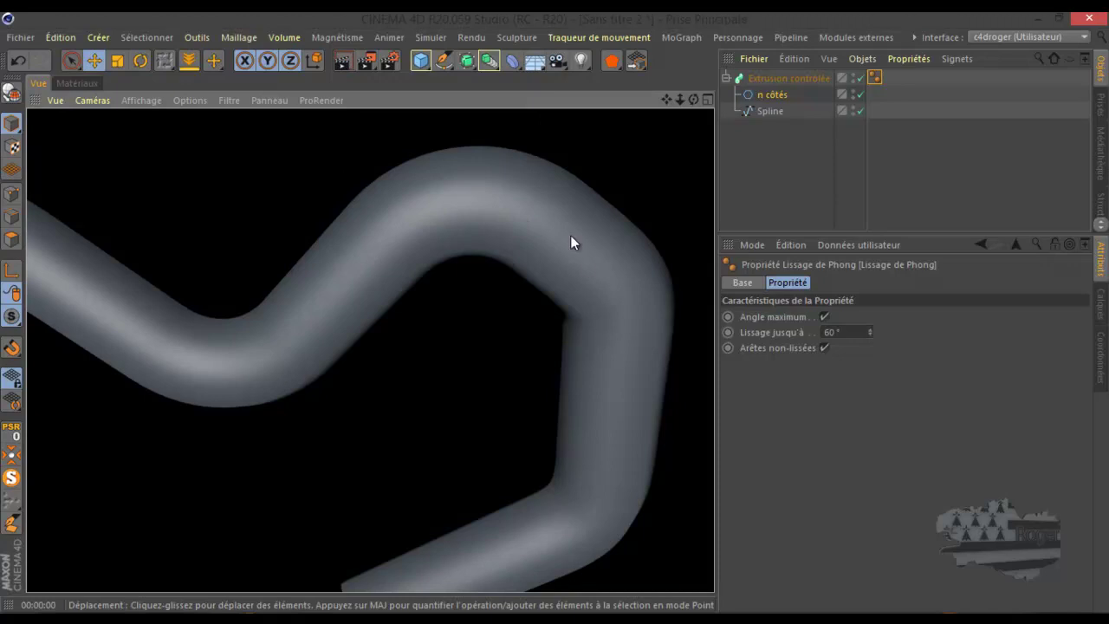
left_click(771, 95)
left_click(874, 78)
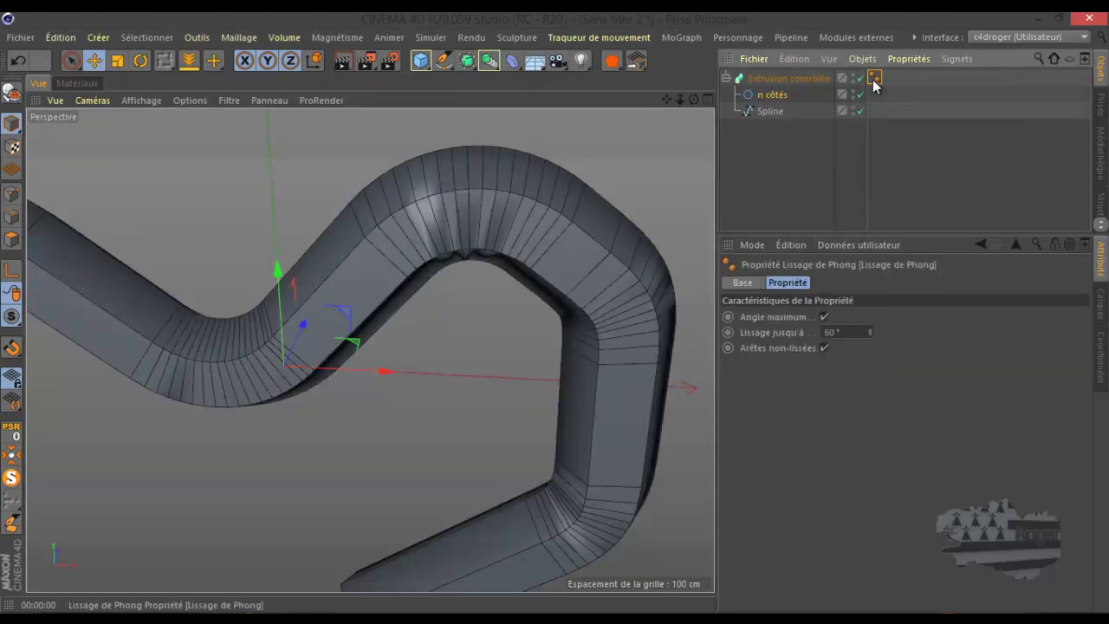
Set the Lissage de Phong tag's Lissage jusqu'à angle to 180°.
left_click(832, 332)
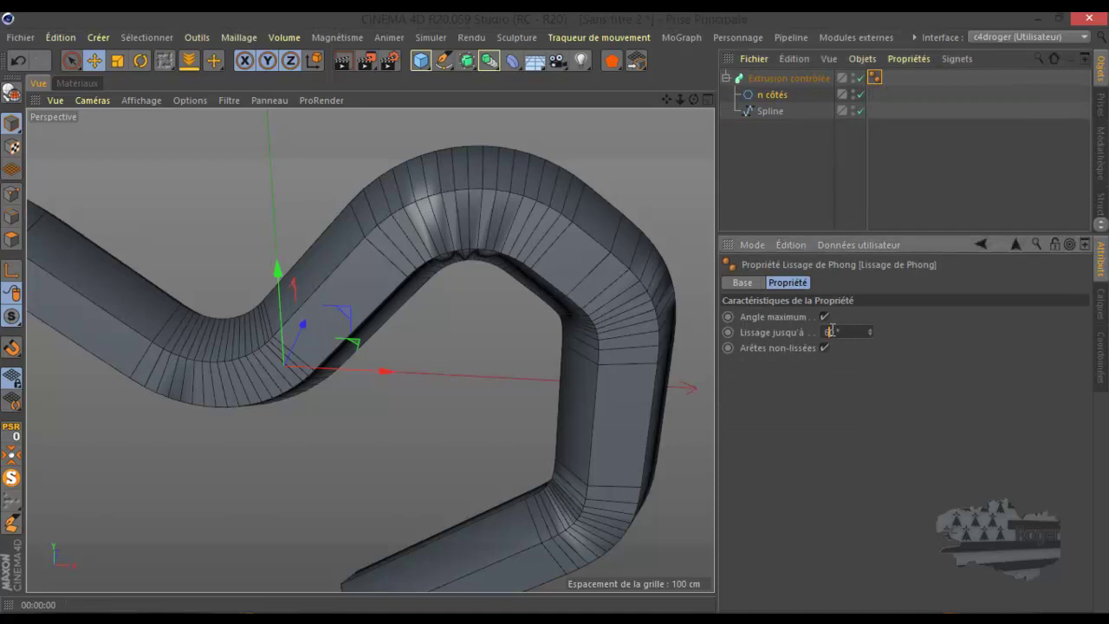
type("180")
key("Return")
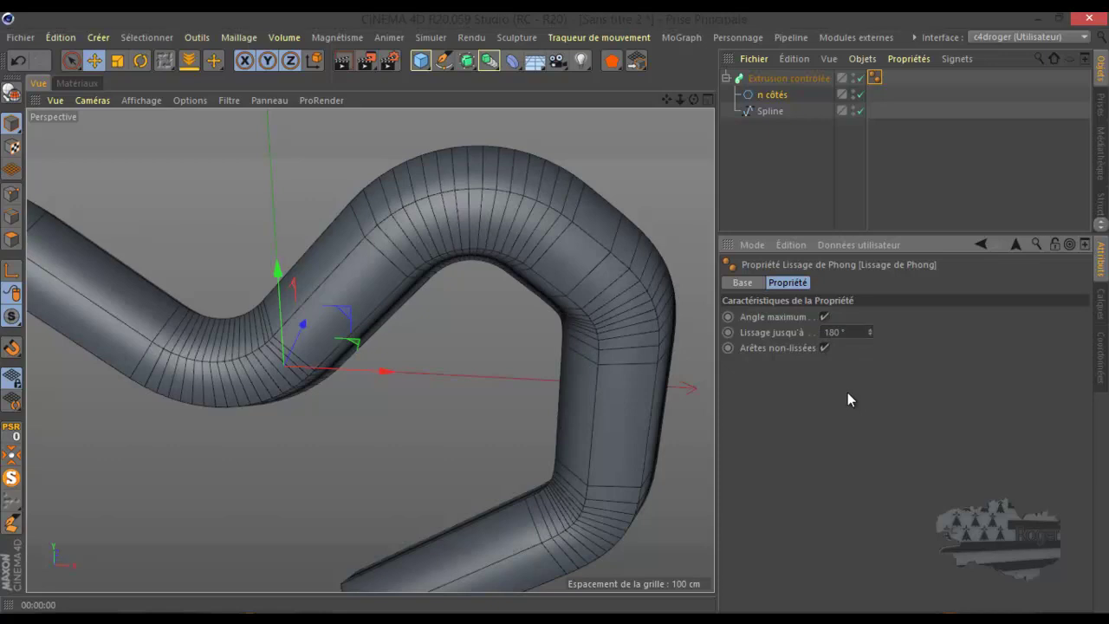
Try a Phong smoothing limit of 44° with a render of the view, and undo the smoothing angle changes.
left_click_drag(839, 332, 827, 332)
type("44")
key("Return")
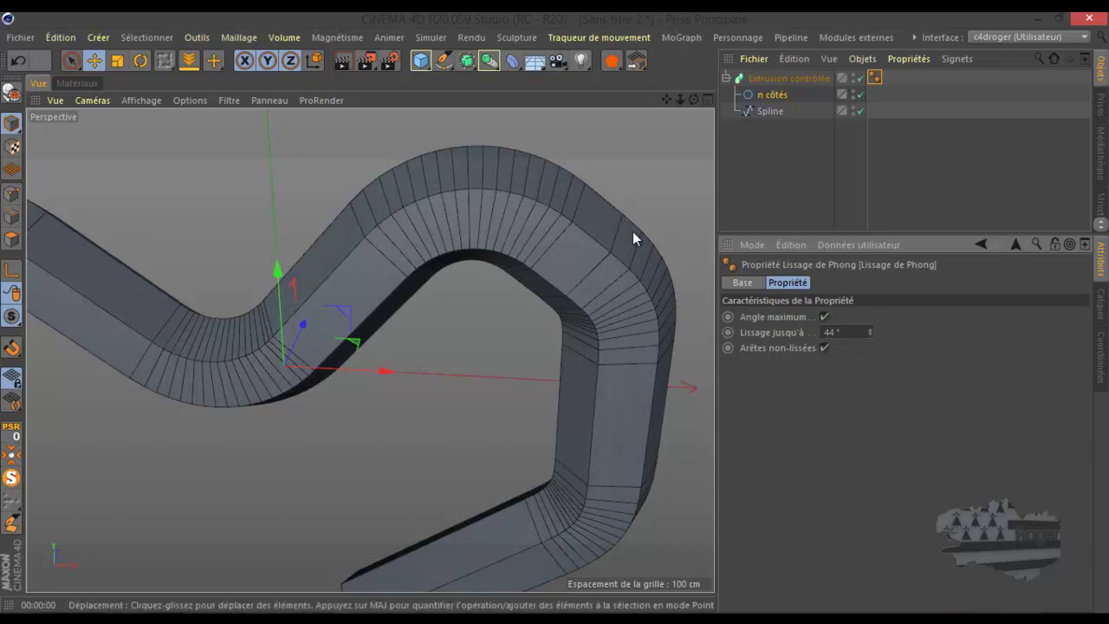
left_click(344, 61)
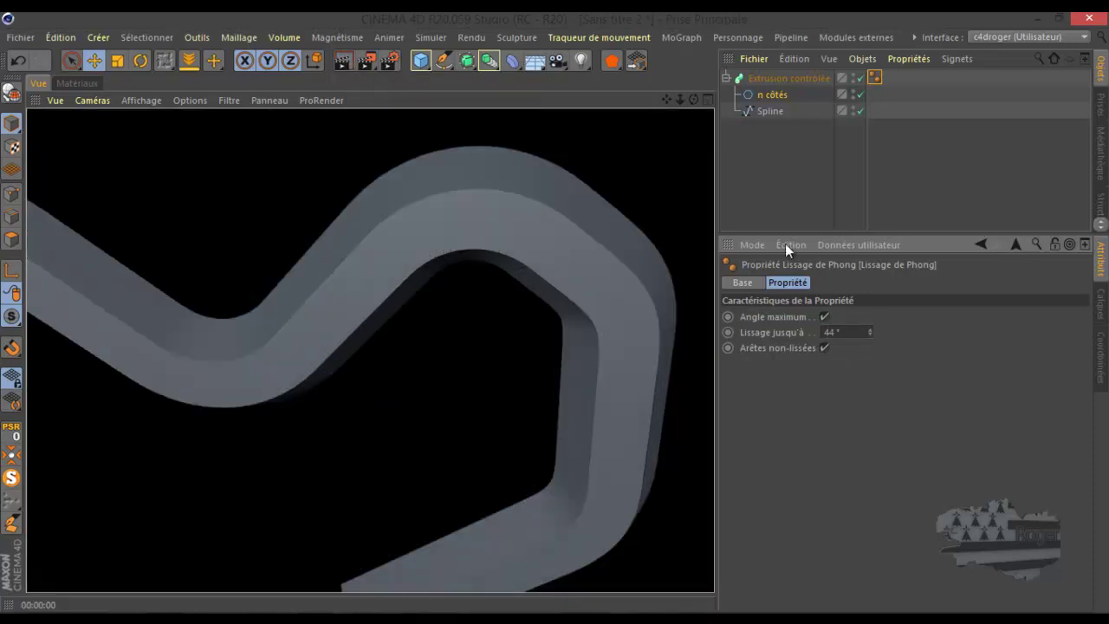
left_click(19, 61)
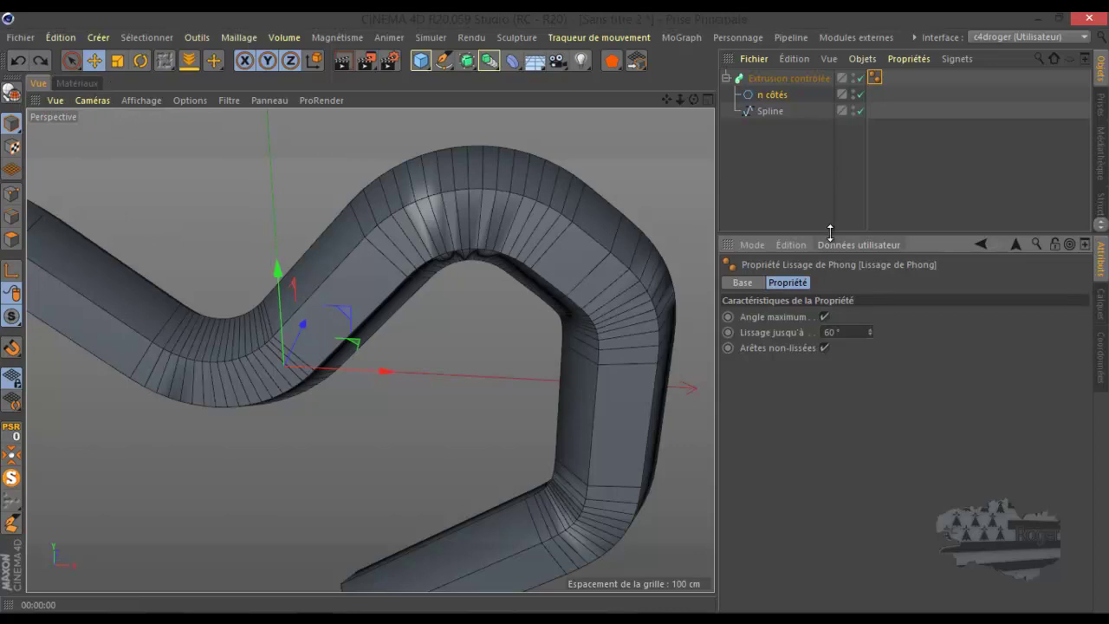
left_click(825, 347)
left_click(825, 346)
Enable Arrondi on the n côtés profile and set its rounding radius to 3 cm.
left_click(784, 76)
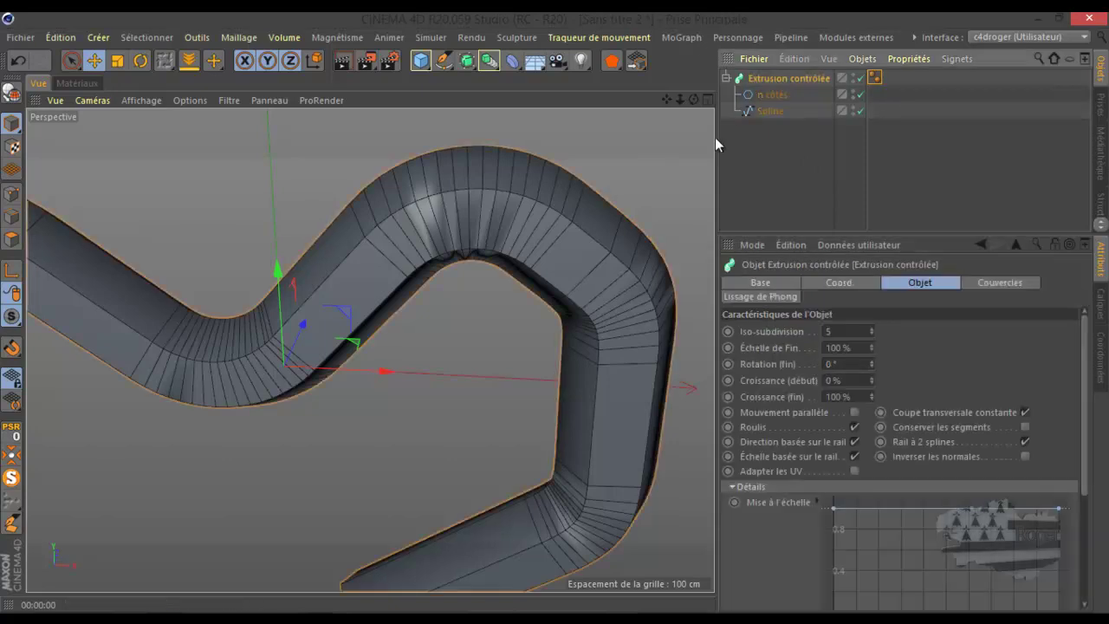
scroll(632, 169, "down", 3)
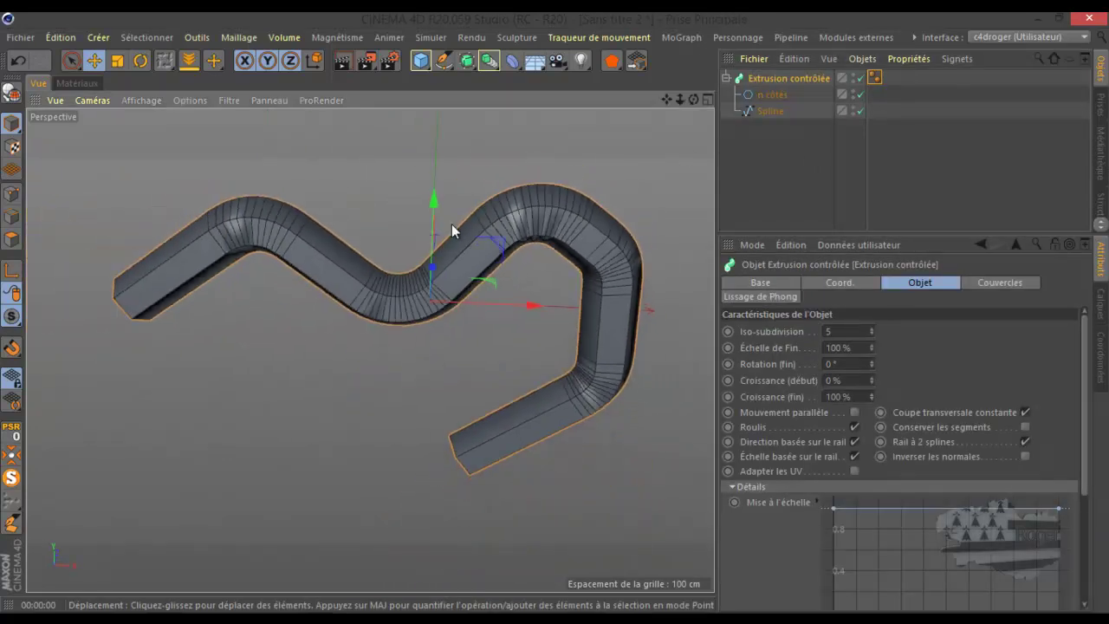
scroll(469, 224, "up", 4)
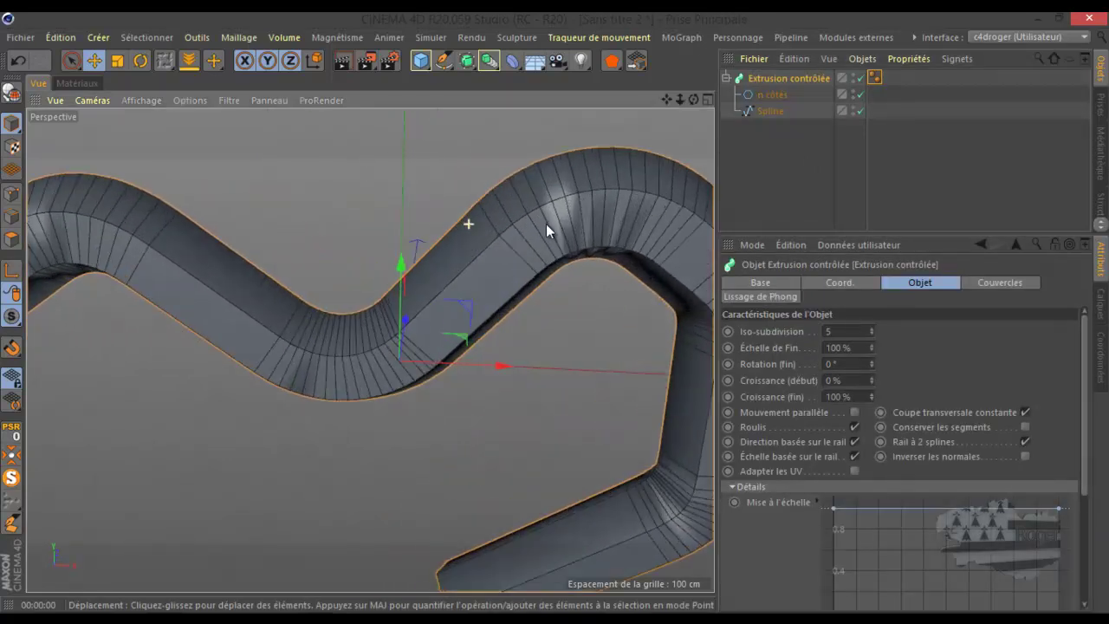
left_click(770, 93)
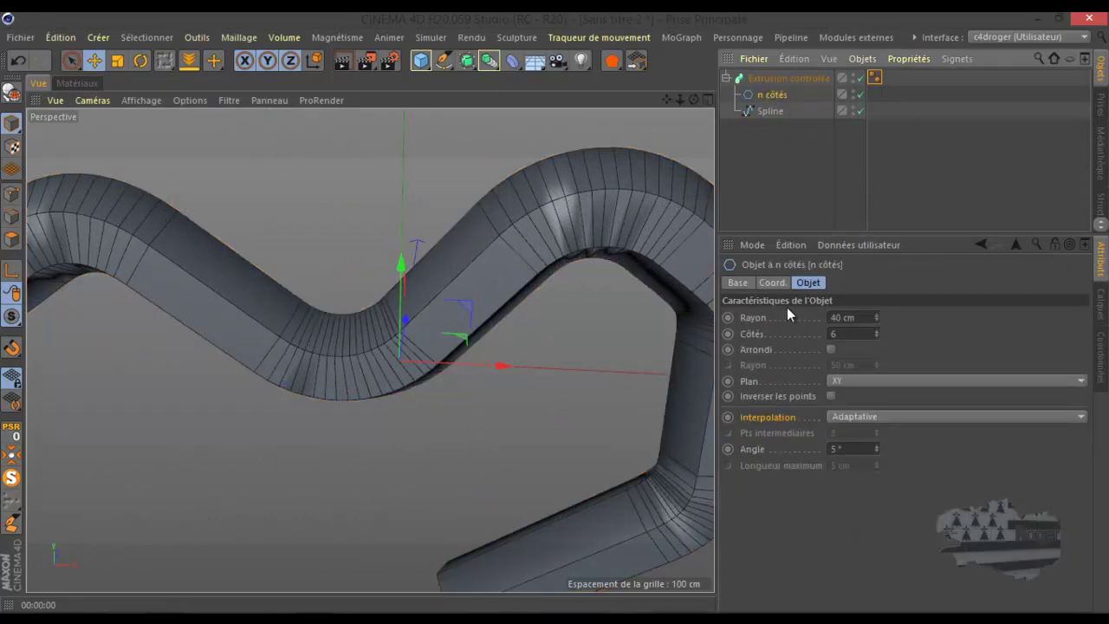
left_click(831, 349)
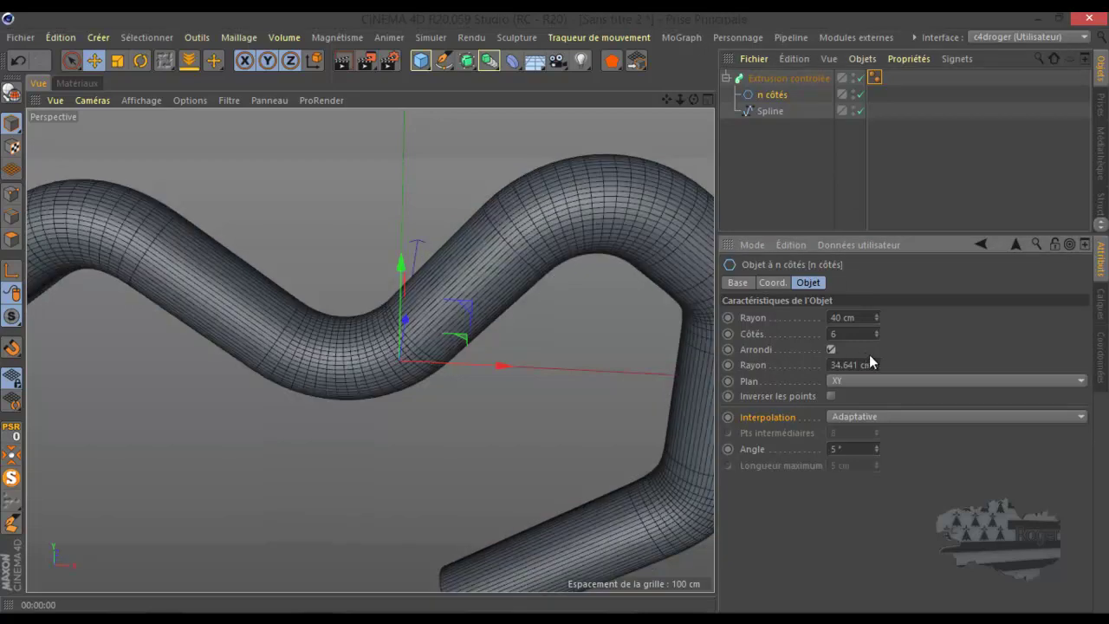
left_click(847, 365)
type("3")
key("Return")
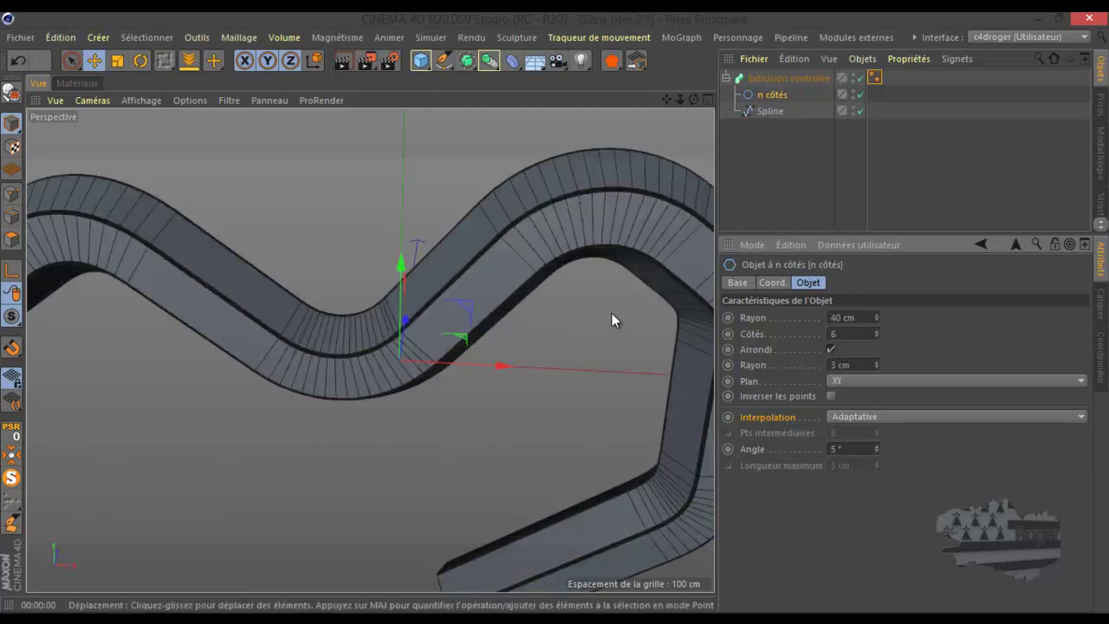
Switch the n côtés profile's interpolation to Naturelle with 2 intermediate points.
left_click(856, 384)
left_click(856, 381)
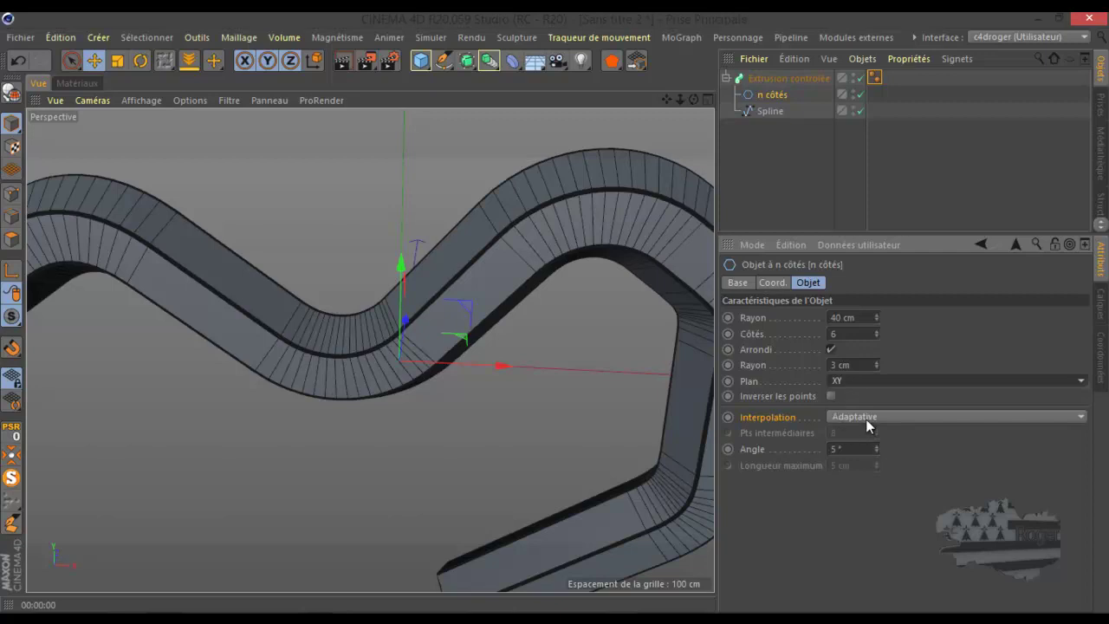
left_click(865, 418)
left_click(868, 446)
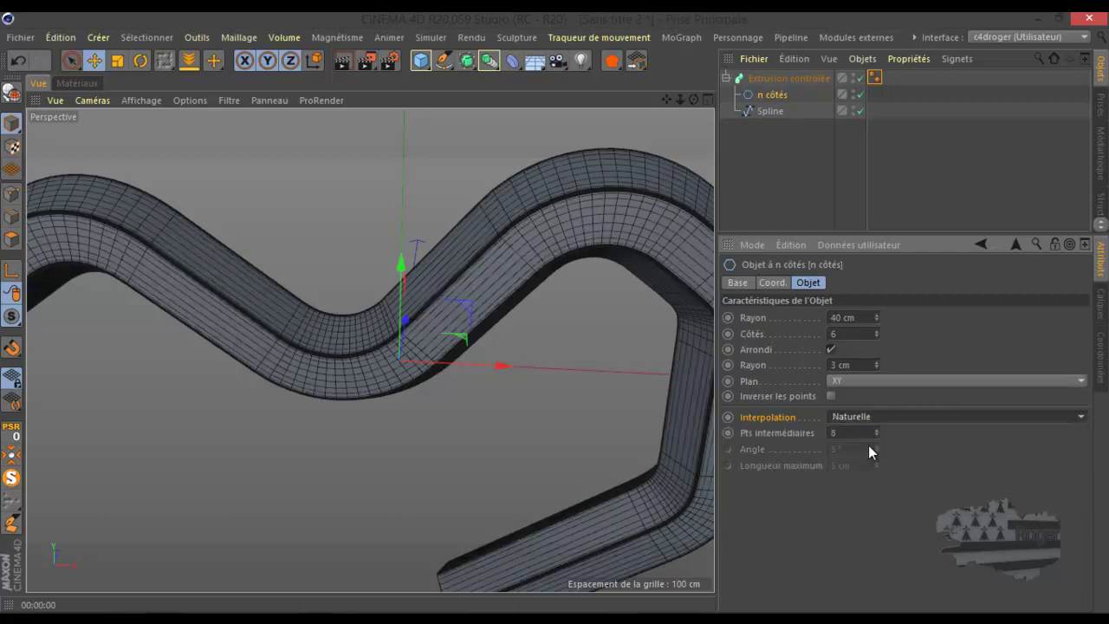
left_click(875, 436)
left_click(875, 435)
left_click(876, 436)
left_click(875, 434)
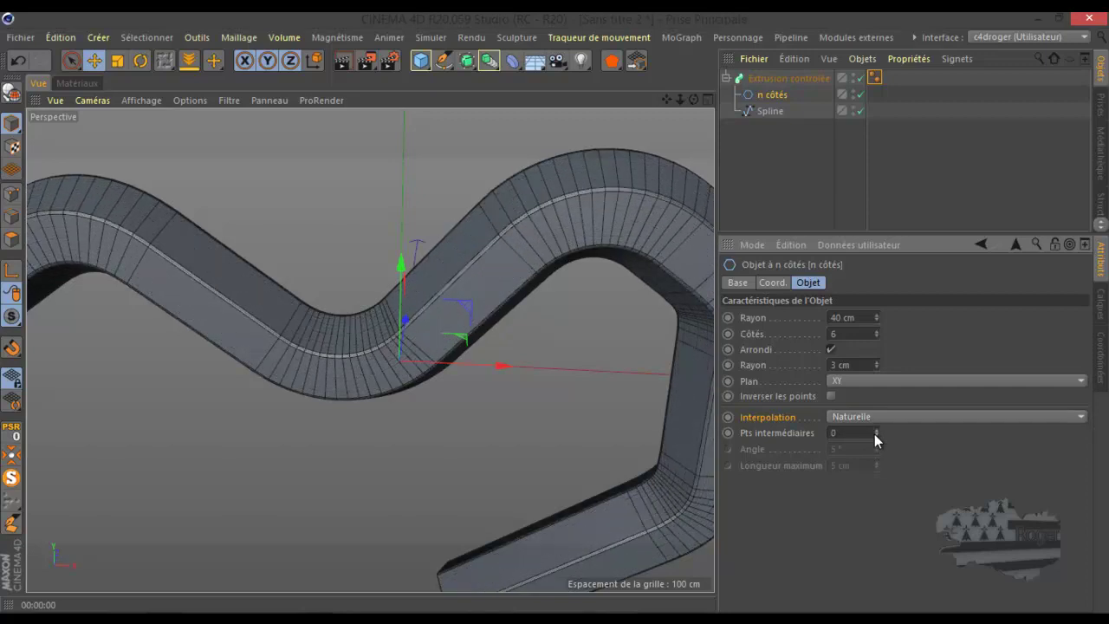
left_click(878, 430)
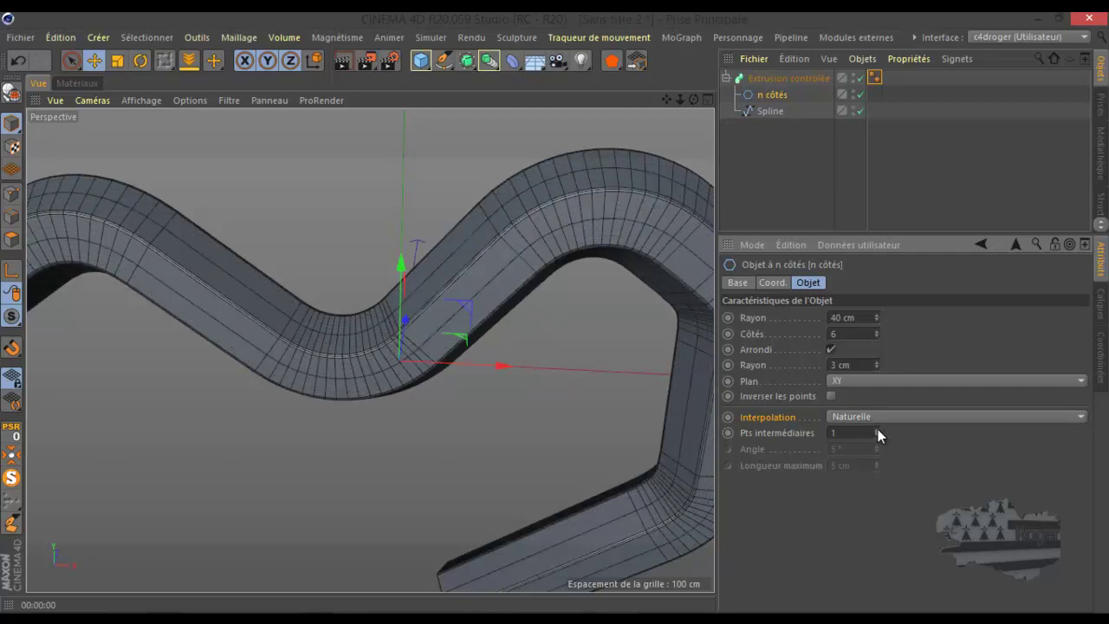
left_click(878, 429)
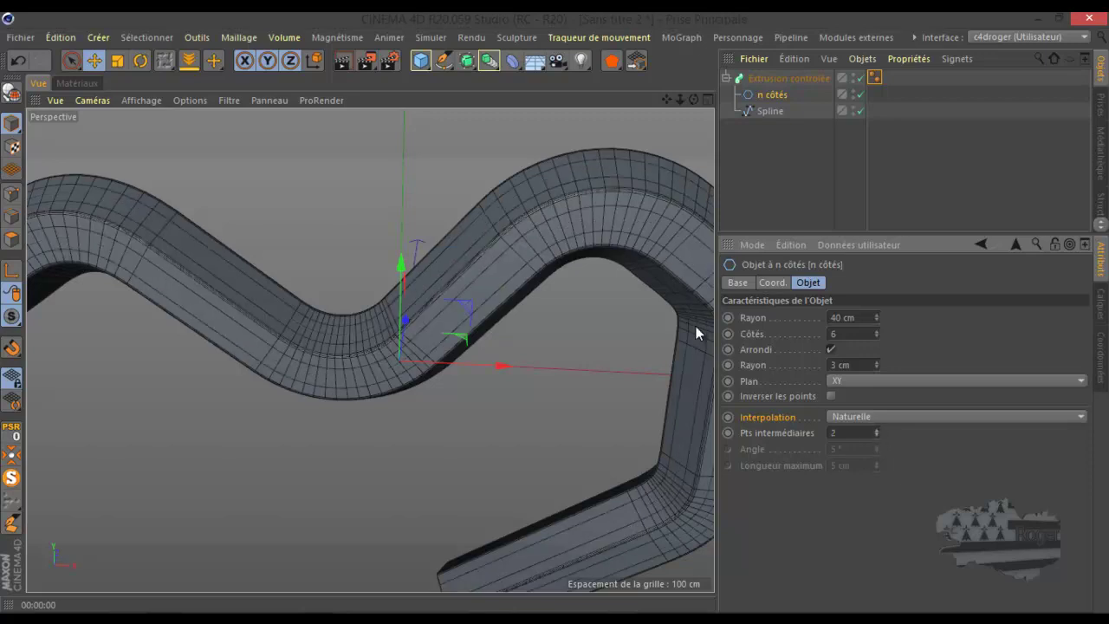
Render the view to check the tube's rounded edges, and inspect the whole tube.
left_click(343, 60)
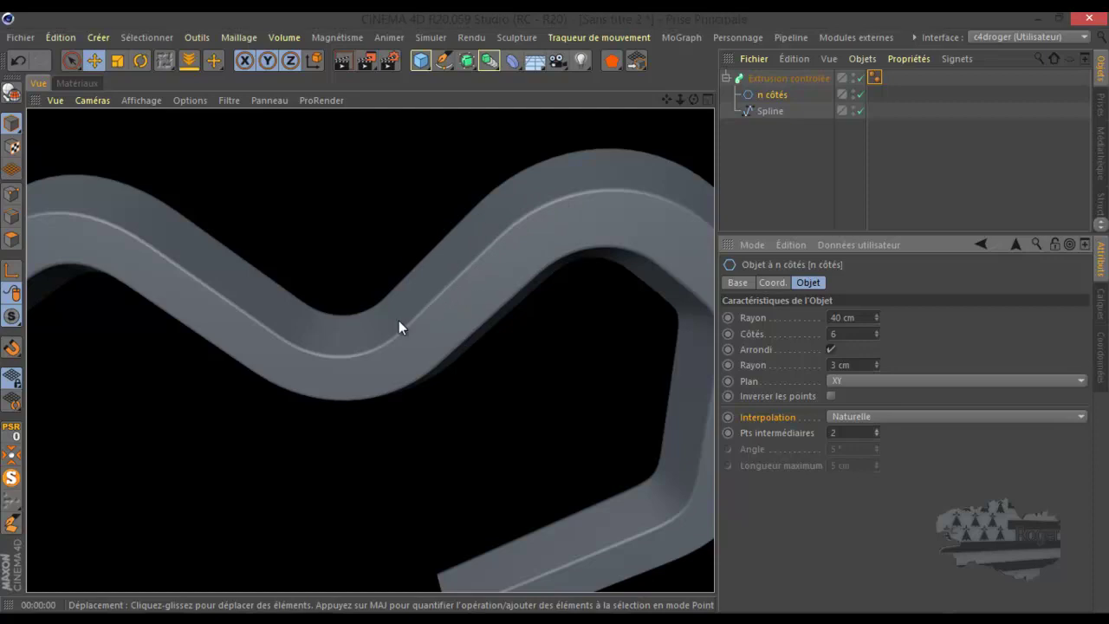
left_click_drag(666, 100, 555, 312)
scroll(175, 391, "down", 5)
scroll(606, 258, "up", 2)
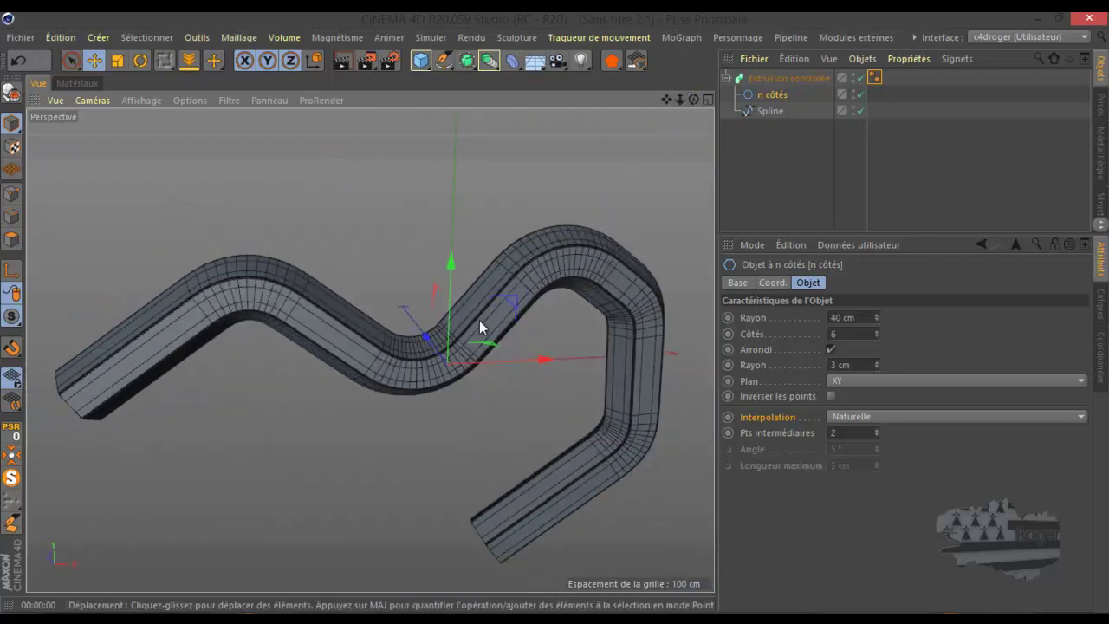
Try the Extrusion contrôlée's Iso-subdivision setting, and temporarily disable the generator to examine the Spline's points.
left_click(769, 79)
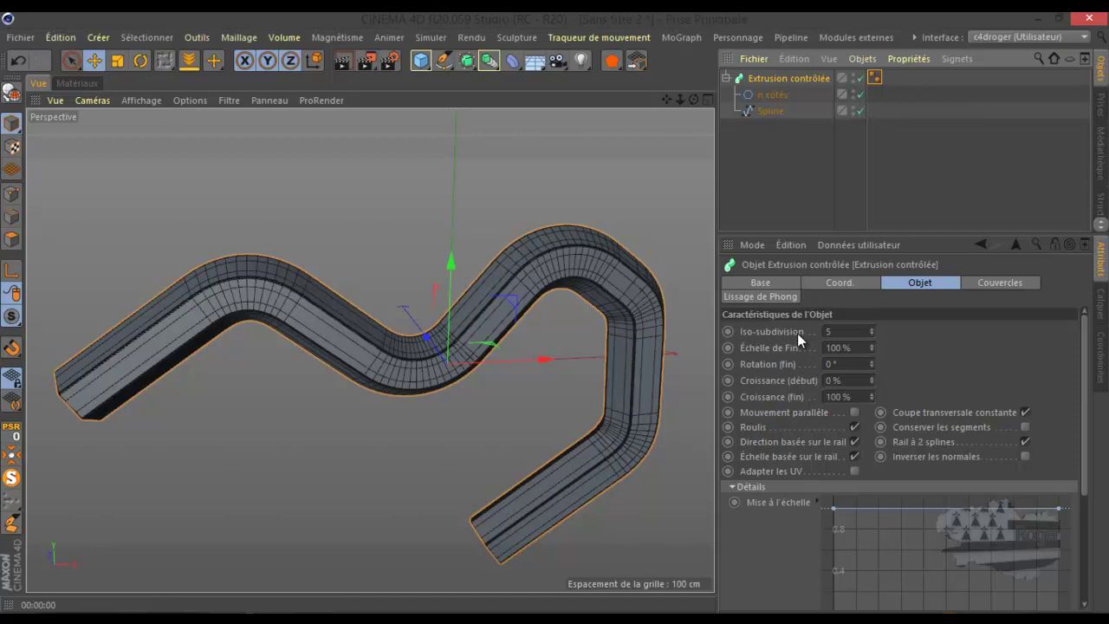
left_click_drag(871, 328, 872, 327)
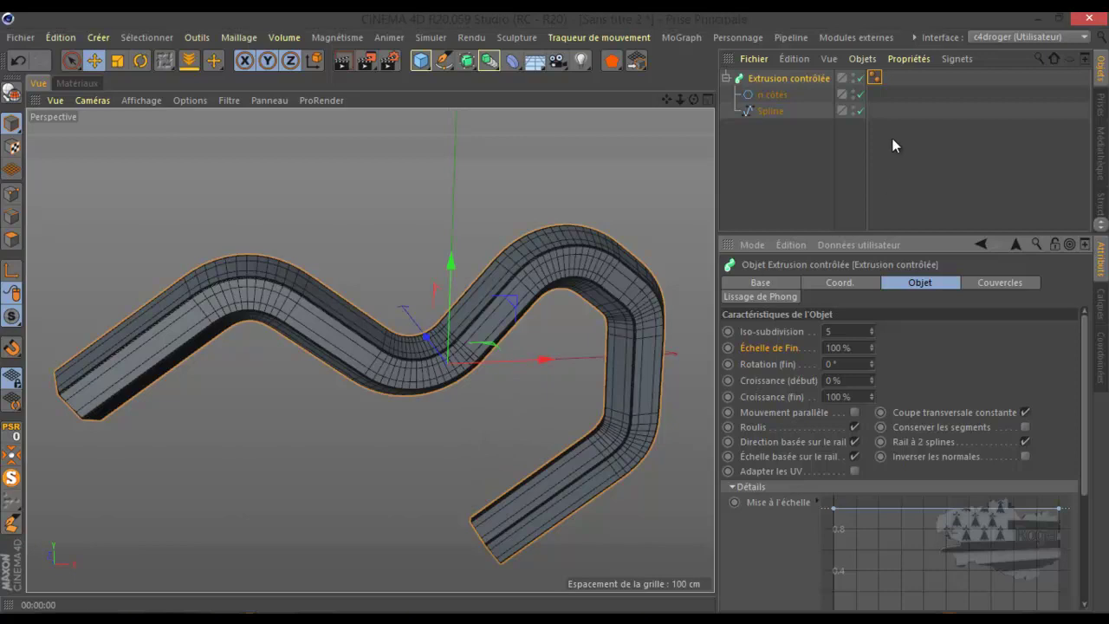
left_click(861, 78)
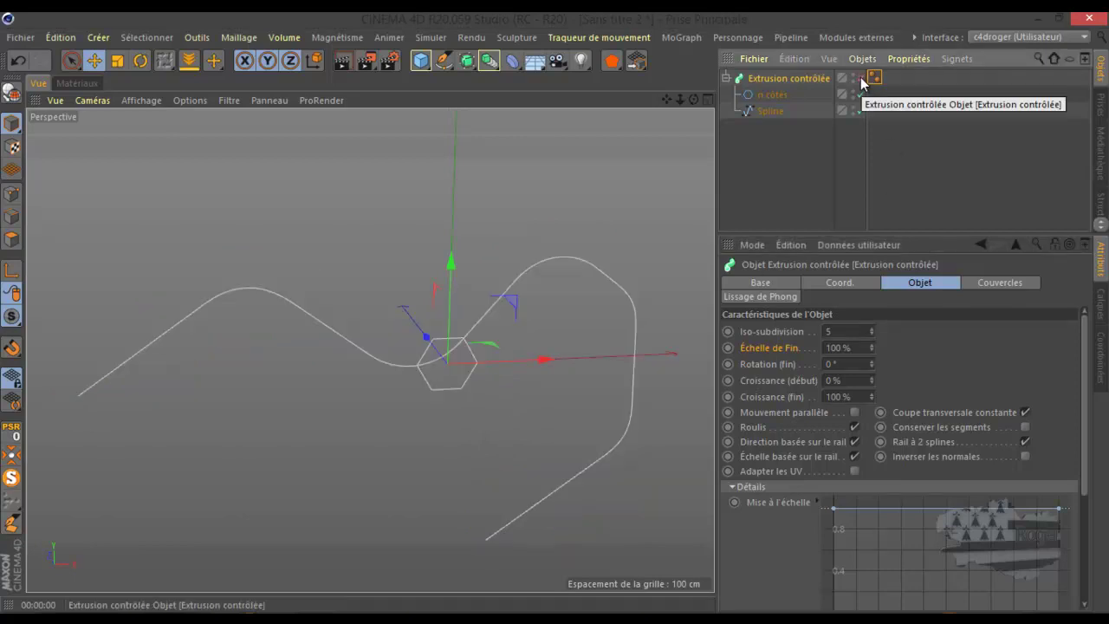
left_click(770, 111)
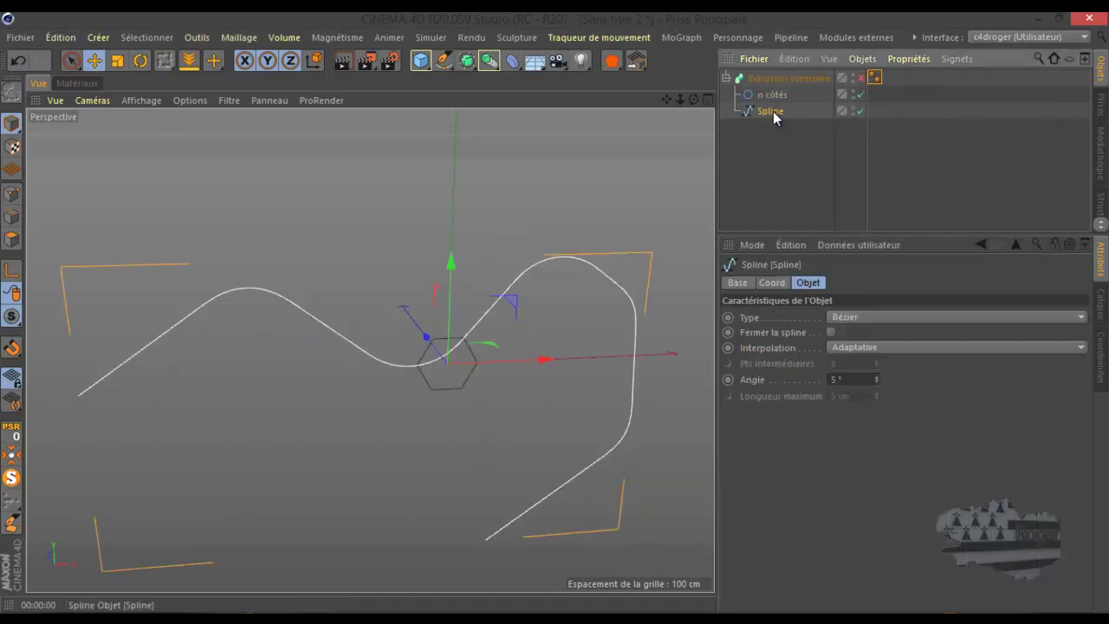
left_click(12, 194)
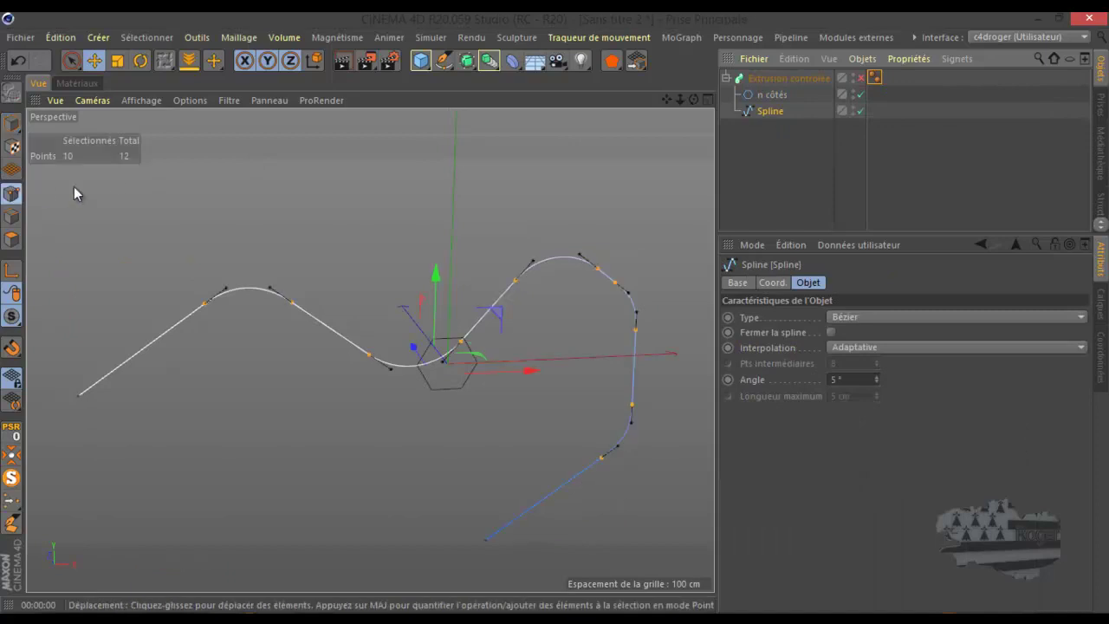
scroll(240, 178, "down", 1)
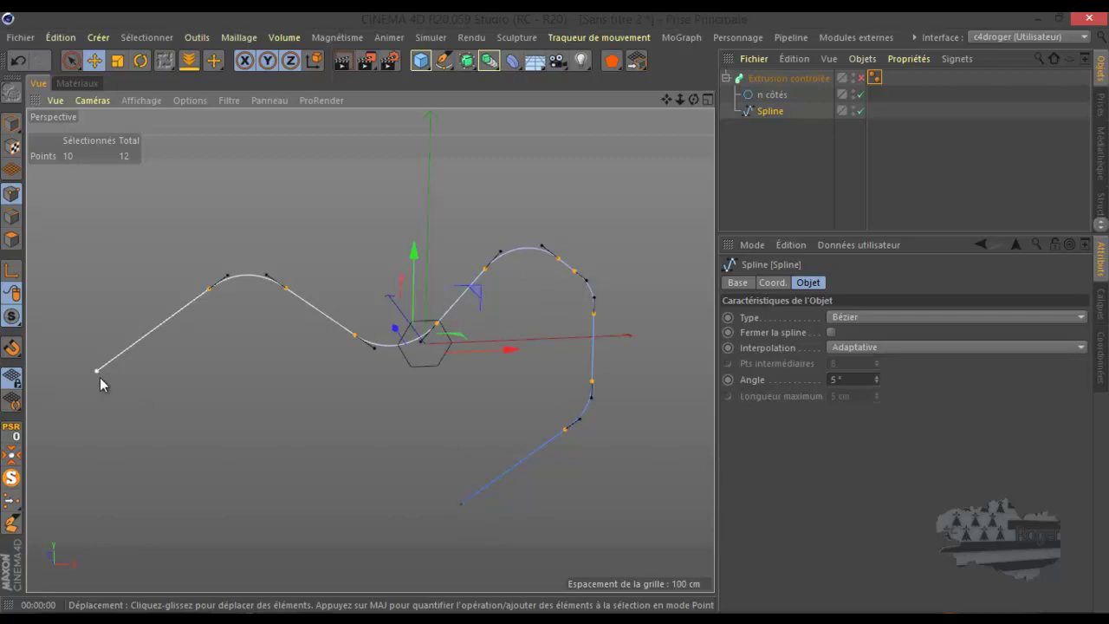
left_click(861, 78)
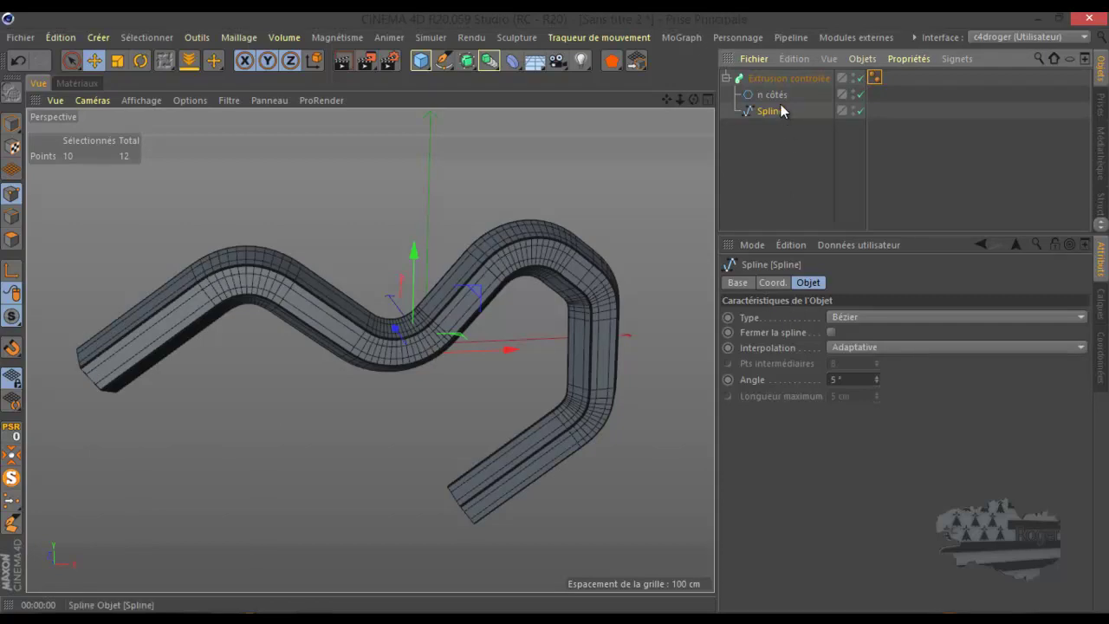
Try an Échelle de Fin of 118 % on the Extrusion contrôlée and restore it to 100 %.
left_click(775, 80)
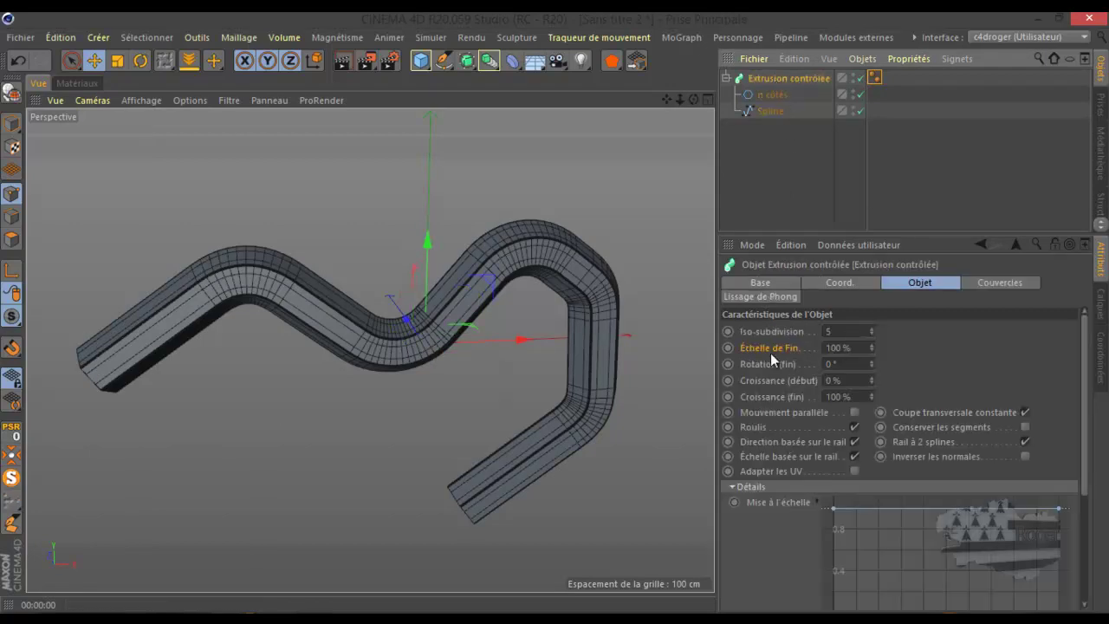
mouse_move(870, 347)
left_mouse_down()
mouse_move(875, 329)
mouse_move(871, 355)
mouse_move(871, 345)
left_mouse_up()
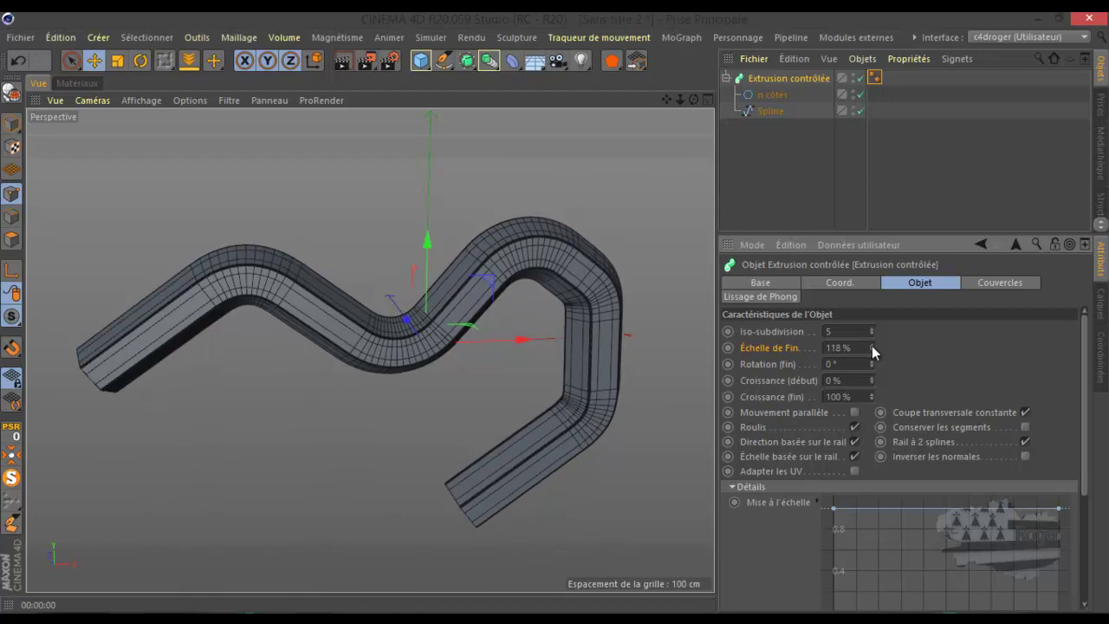
double_click(859, 347)
type("100")
key("Return")
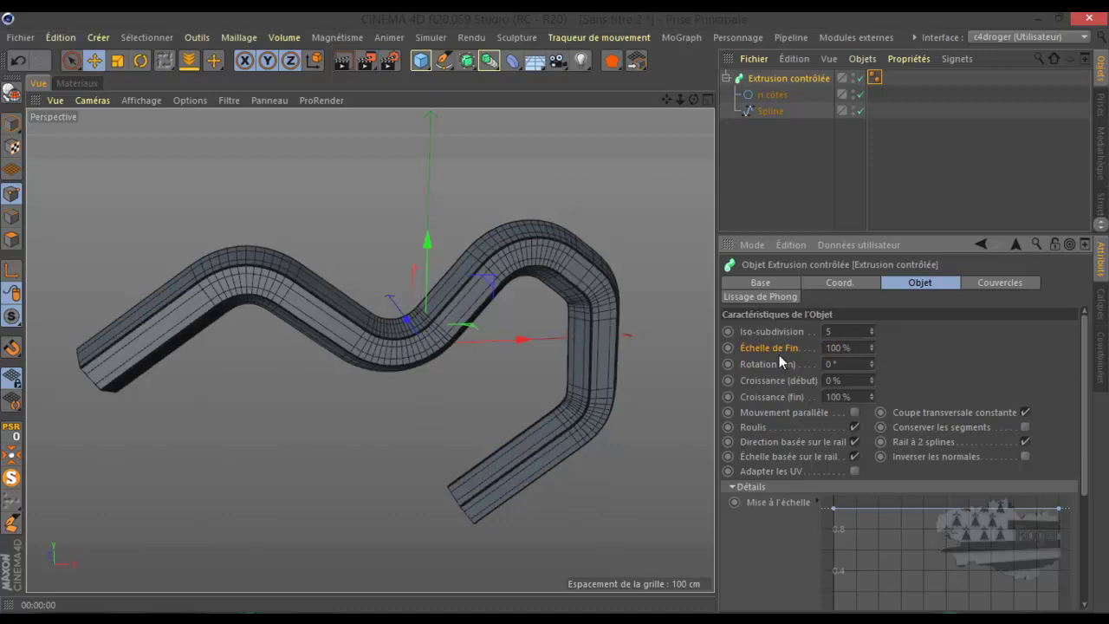
Try twisting the tube with Rotation (fin) and restore the value to 0°.
mouse_move(870, 363)
left_mouse_down()
mouse_move(870, 352)
mouse_move(872, 378)
mouse_move(870, 363)
left_mouse_up()
left_click(851, 359)
type("0")
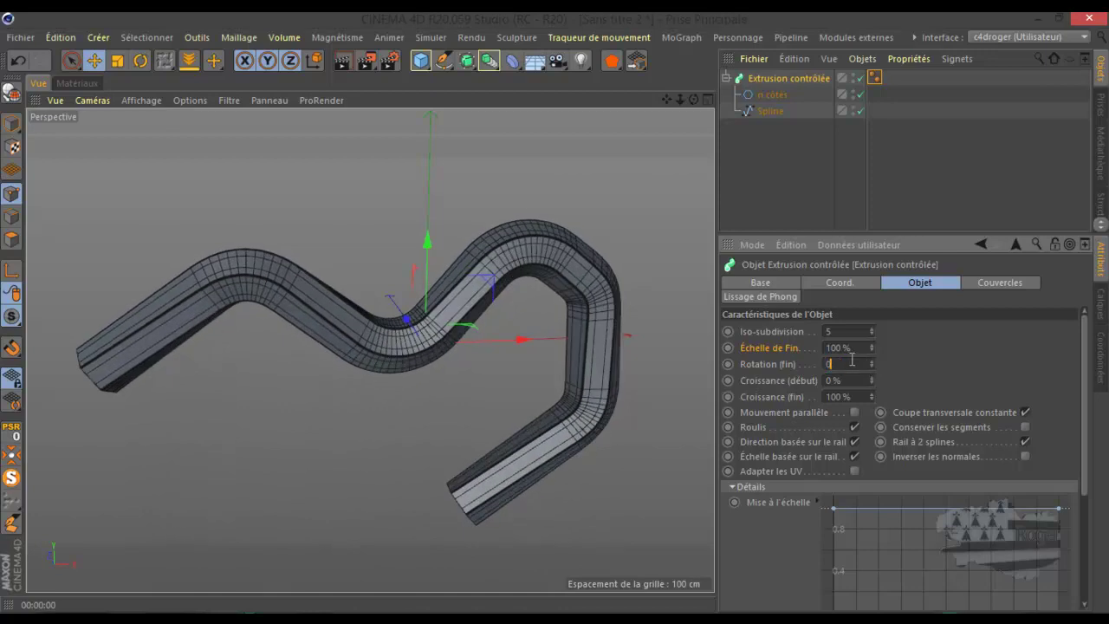
key("Return")
Try the Croissance (début) and Croissance (fin) values on the tube and restore them to 0 % and 100 %.
left_click(805, 379)
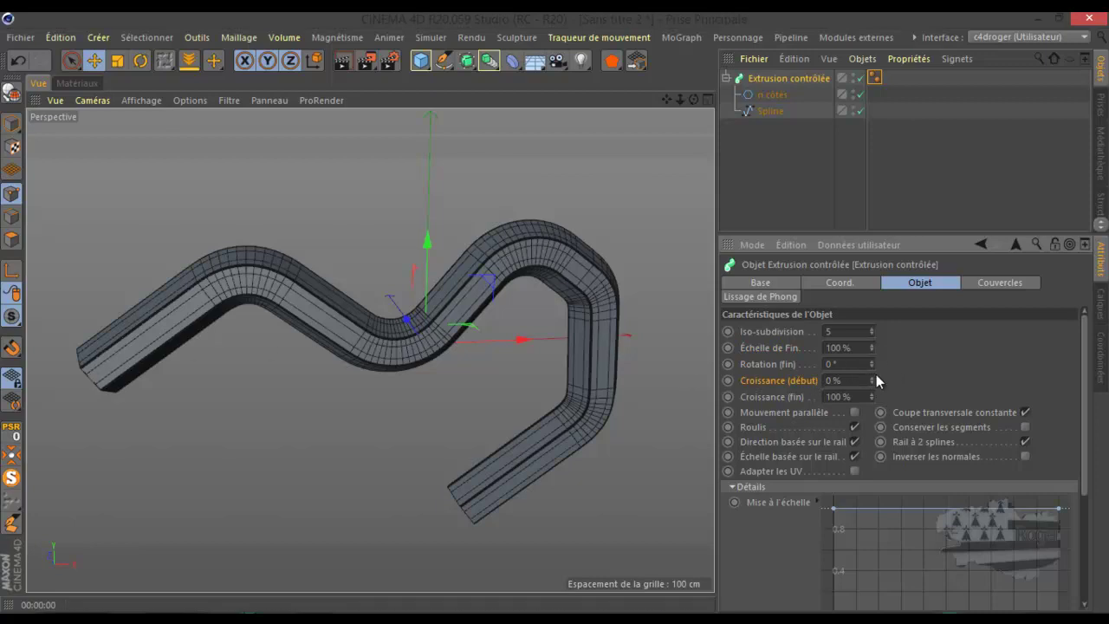
left_click_drag(872, 378, 872, 379)
left_click_drag(871, 399, 872, 398)
Try Mouvement parallèle on, then Roulis off while inspecting the tube's lower bend, and restore both options.
left_click(854, 412)
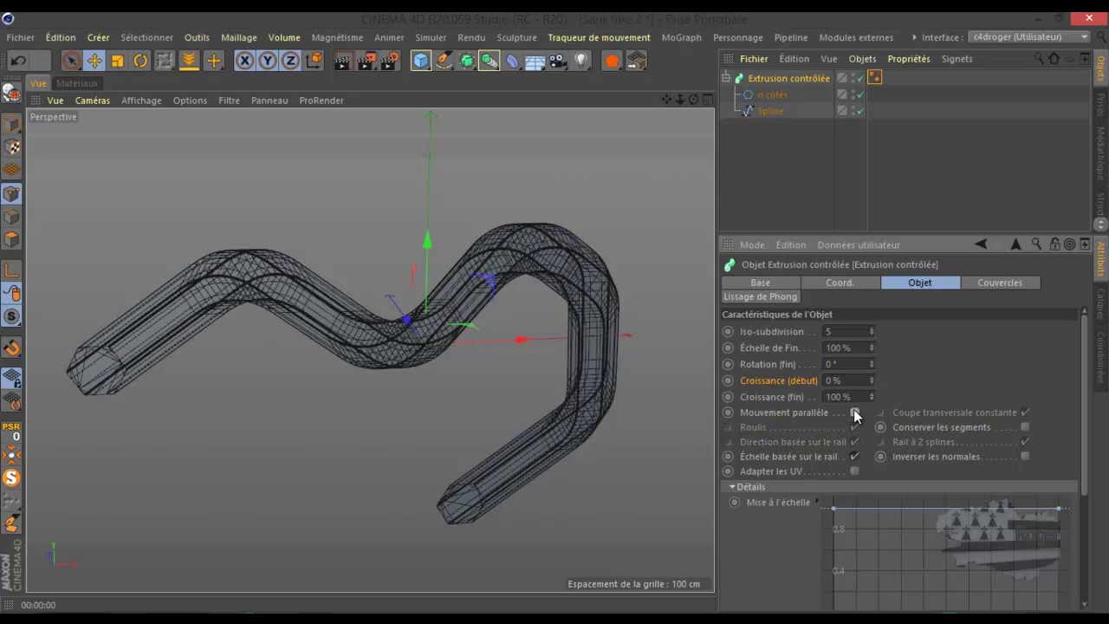
left_click(854, 413)
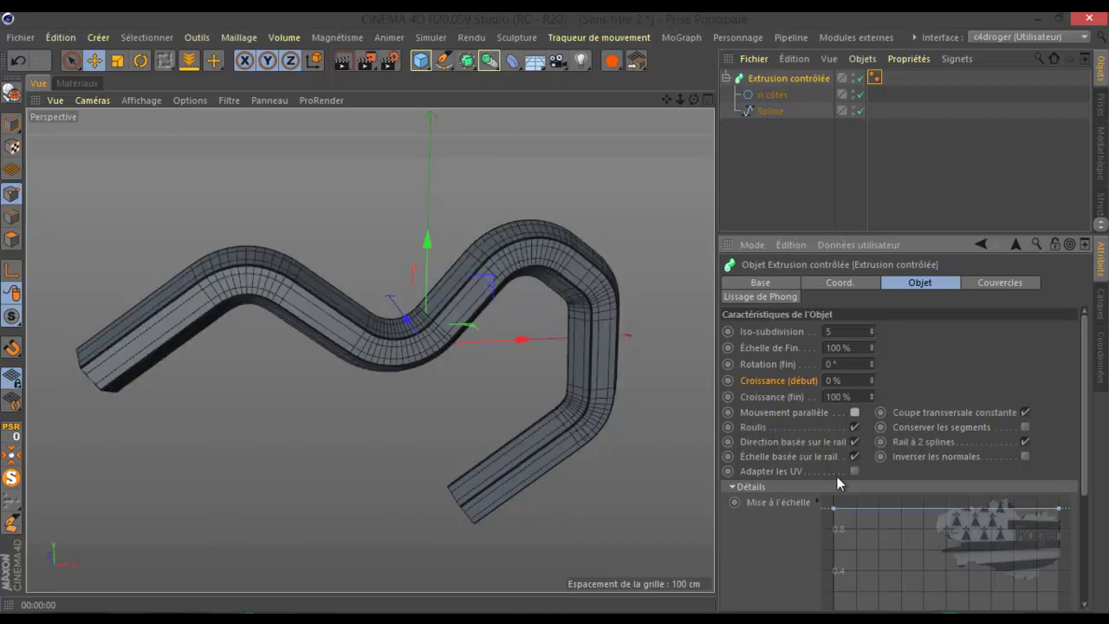
left_click(856, 425)
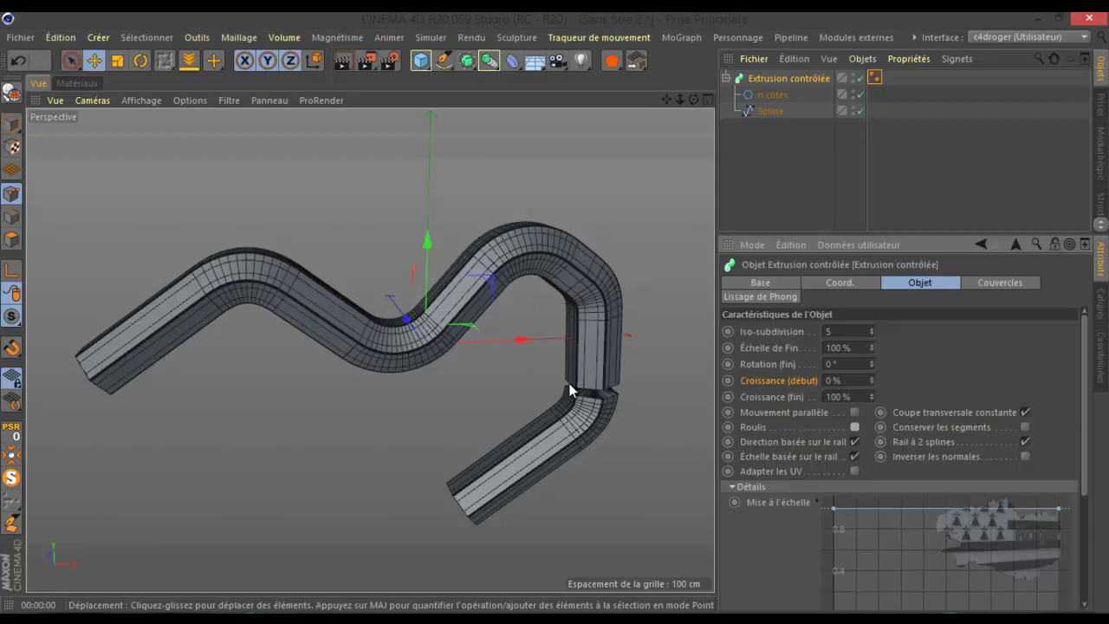
left_click_drag(559, 313, 555, 312, "alt")
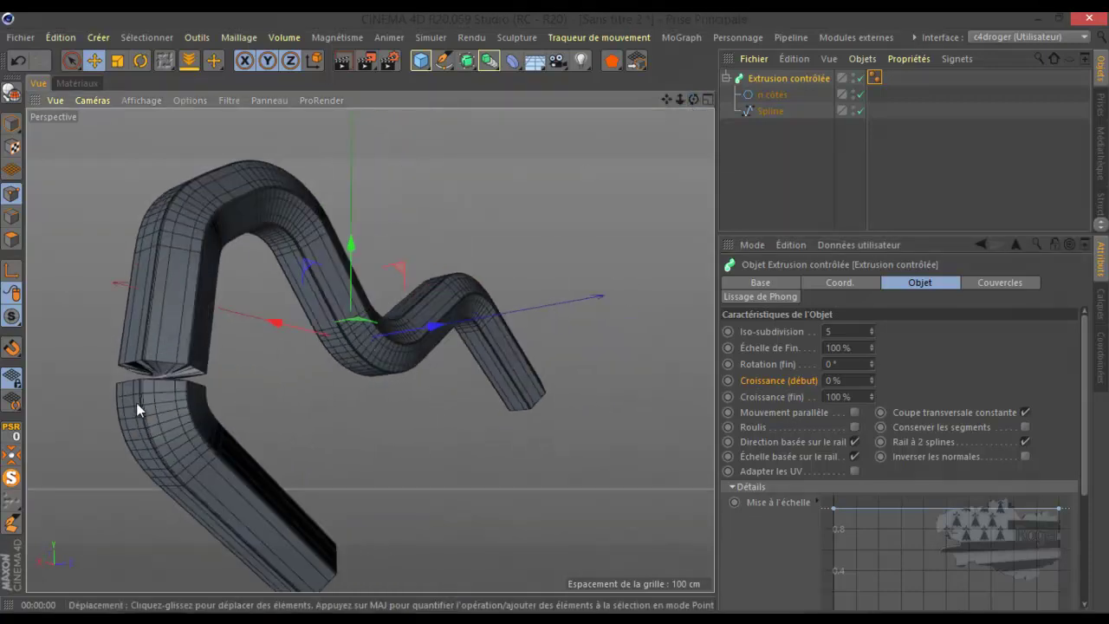
scroll(152, 376, "up", 3)
scroll(152, 376, "up", 2)
left_click_drag(557, 314, 410, 331, "alt")
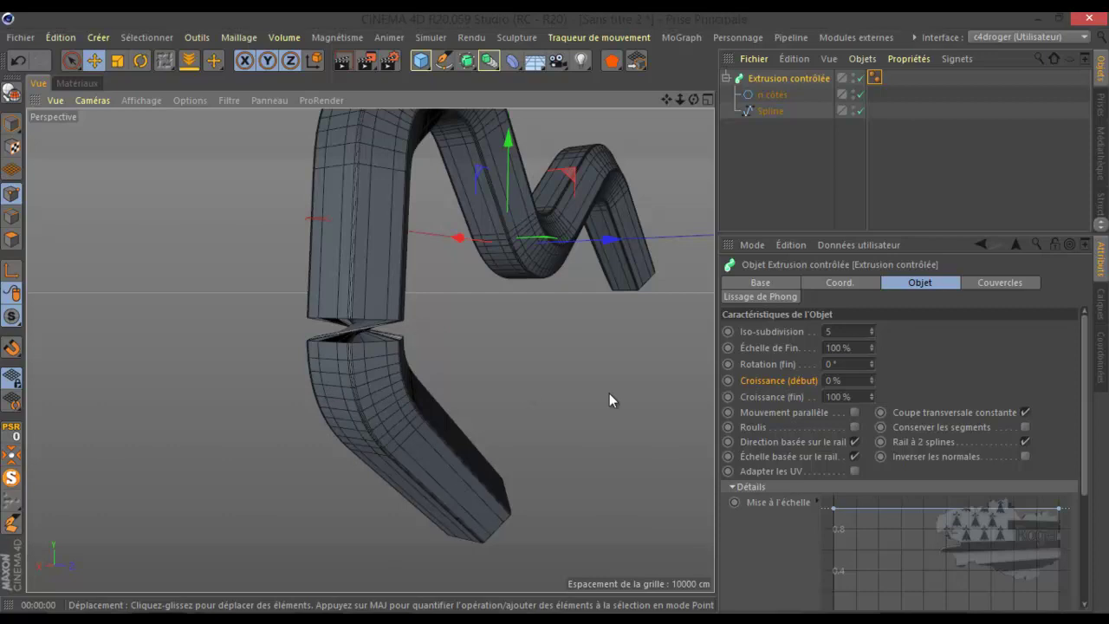
left_click(853, 426)
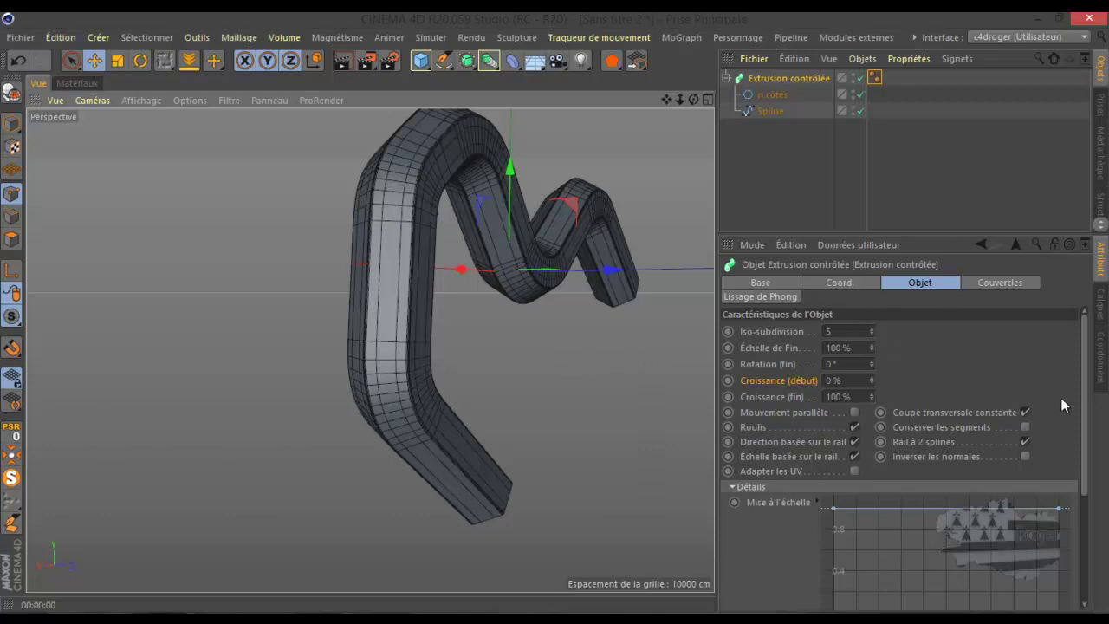
Show the Mise à l'échelle and Rotation curves in the Extrusion contrôlée's Détails, with the whole tube in view.
left_click(731, 487)
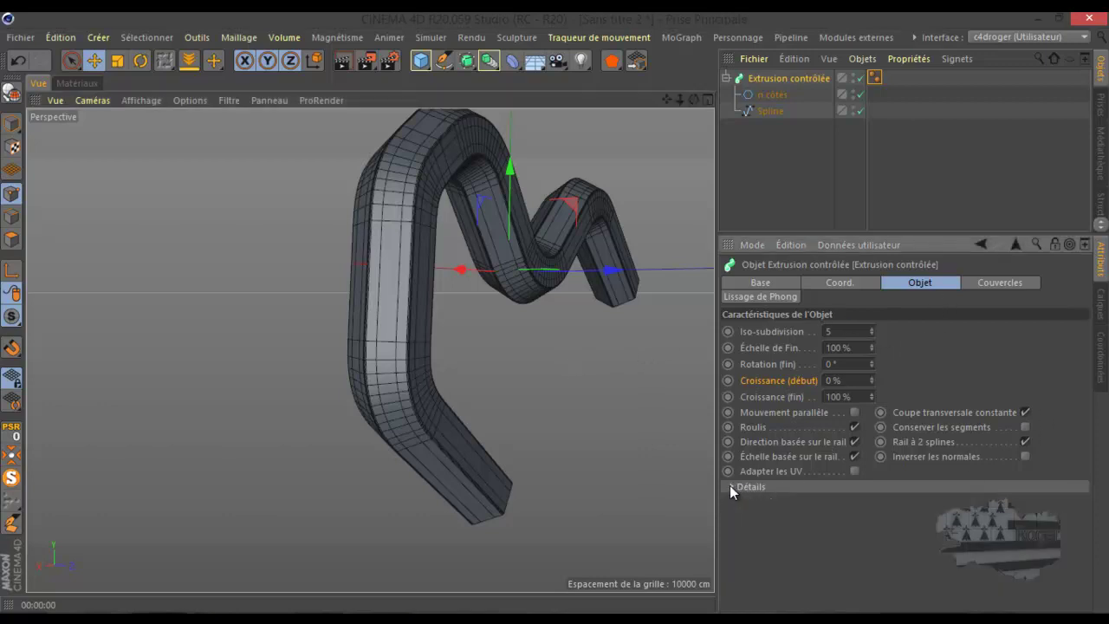
left_click(732, 487)
left_click_drag(1087, 369, 1087, 459)
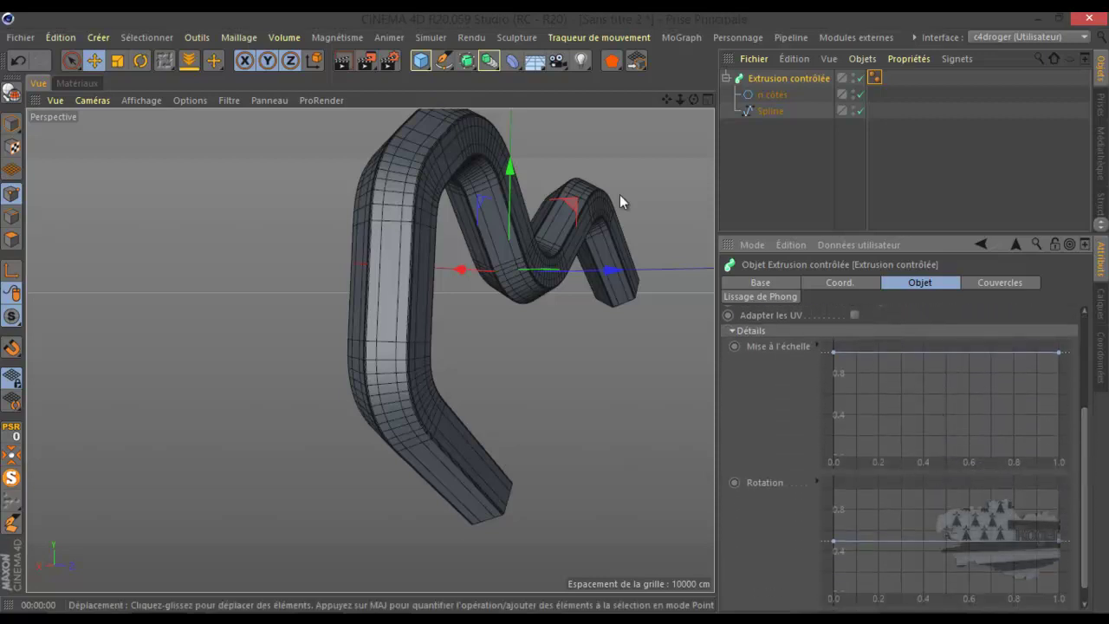
mouse_move(673, 99)
left_mouse_down()
mouse_move(554, 314)
mouse_move(672, 100)
mouse_move(553, 311)
mouse_move(694, 101)
left_mouse_up()
scroll(276, 297, "down", 2)
scroll(276, 297, "down", 4)
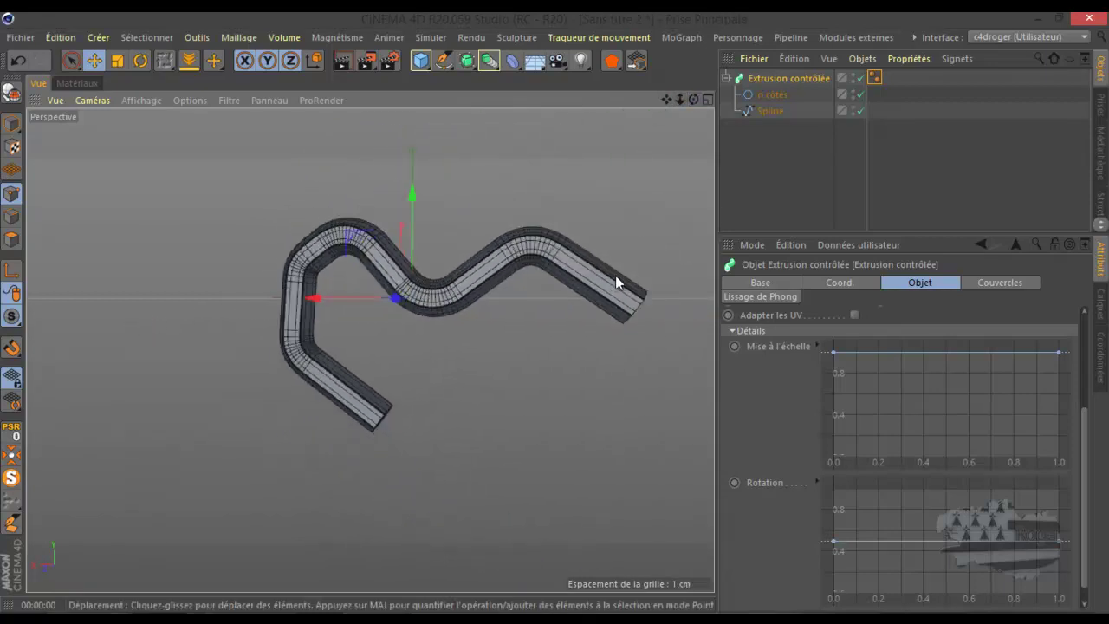
scroll(612, 278, "up", 1)
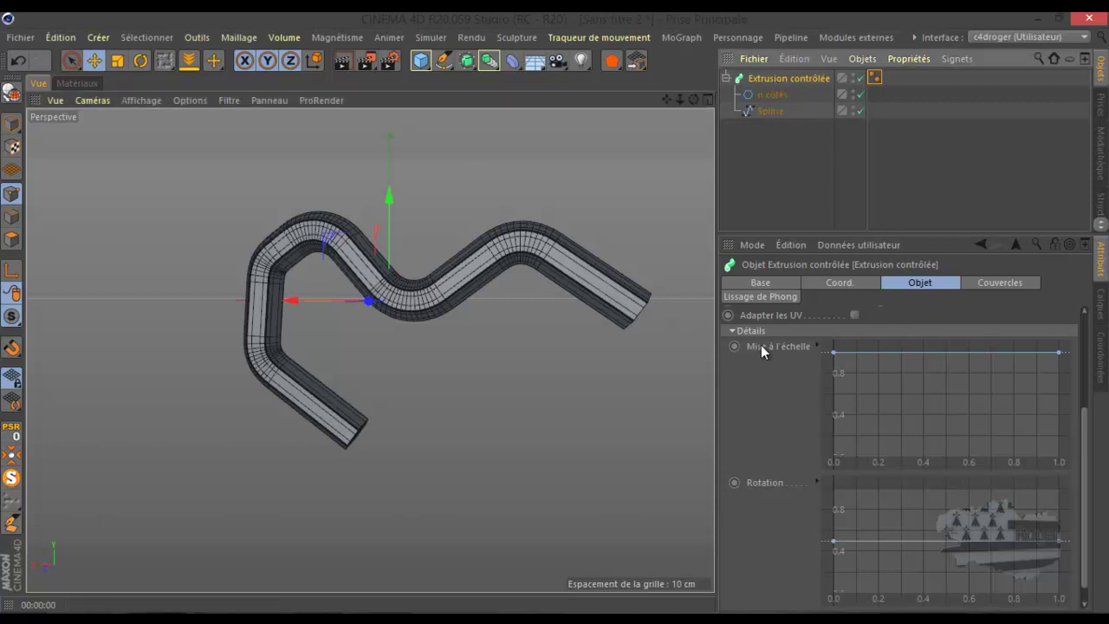
Try thinning the tube's middle with a point at about 0.2 on the Mise à l'échelle curve, and delete that point.
left_click(834, 354)
mouse_move(834, 353)
left_mouse_down()
mouse_move(824, 451)
mouse_move(837, 366)
mouse_move(830, 336)
left_mouse_up()
mouse_move(1058, 355)
left_mouse_down()
mouse_move(1057, 436)
mouse_move(1064, 354)
left_mouse_up()
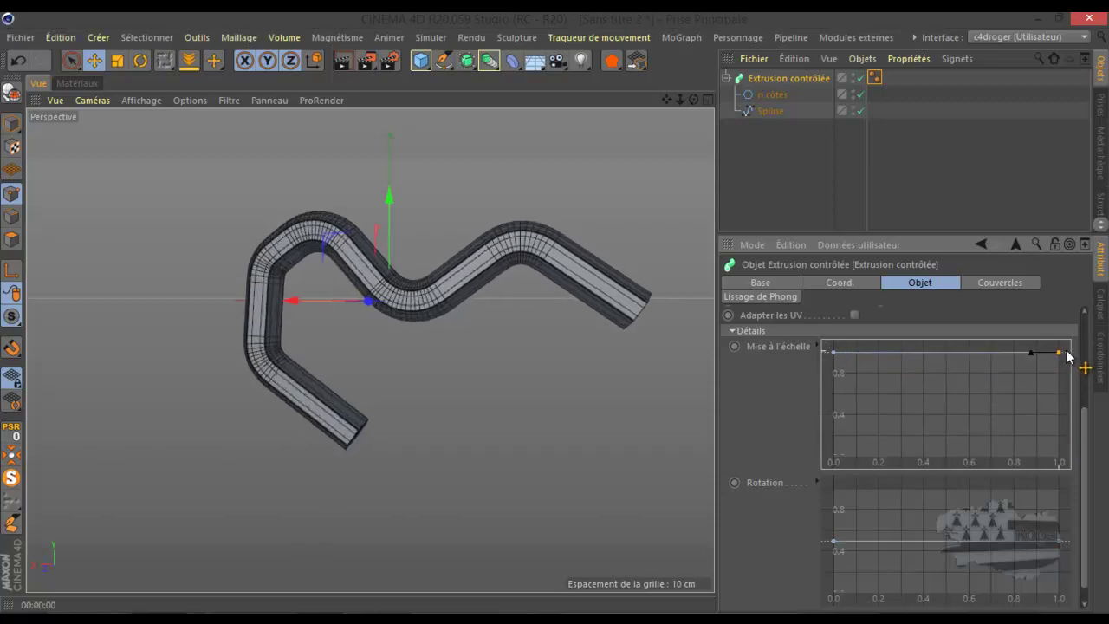
left_click(945, 351)
left_click_drag(946, 355, 942, 437)
left_click_drag(940, 434, 985, 428)
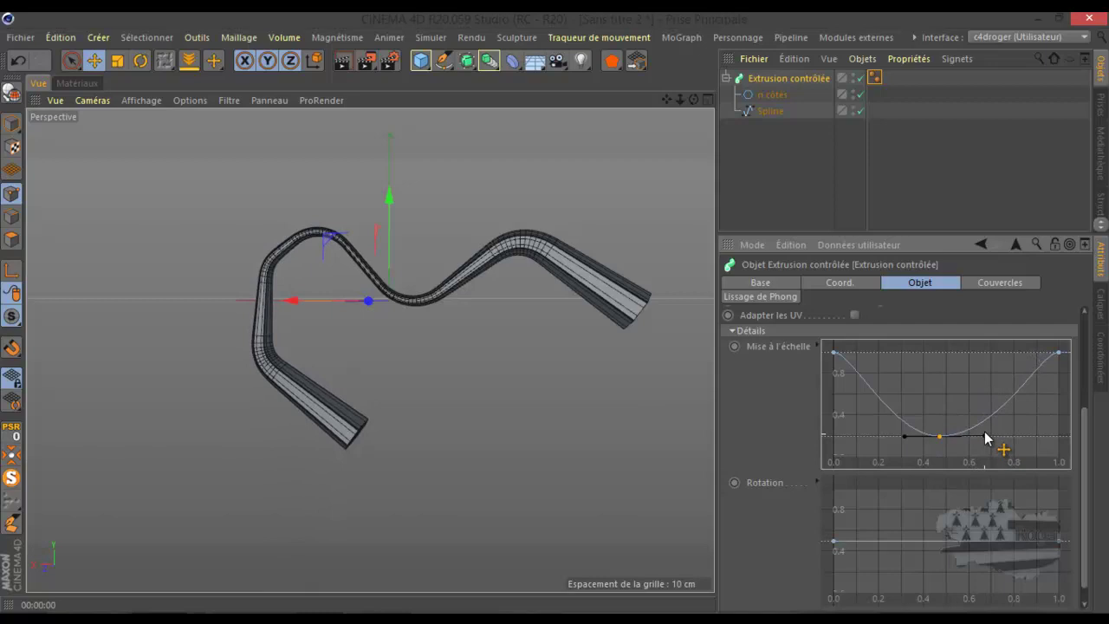
mouse_move(988, 439)
left_mouse_down()
mouse_move(1049, 444)
mouse_move(951, 445)
mouse_move(993, 446)
mouse_move(990, 436)
left_mouse_up()
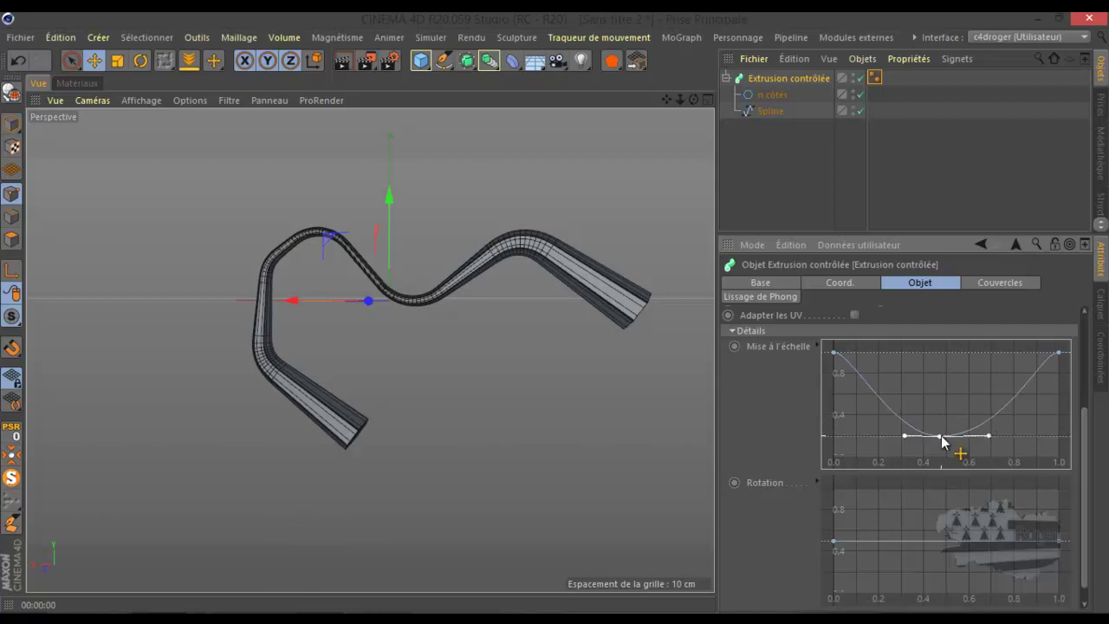
key("Delete")
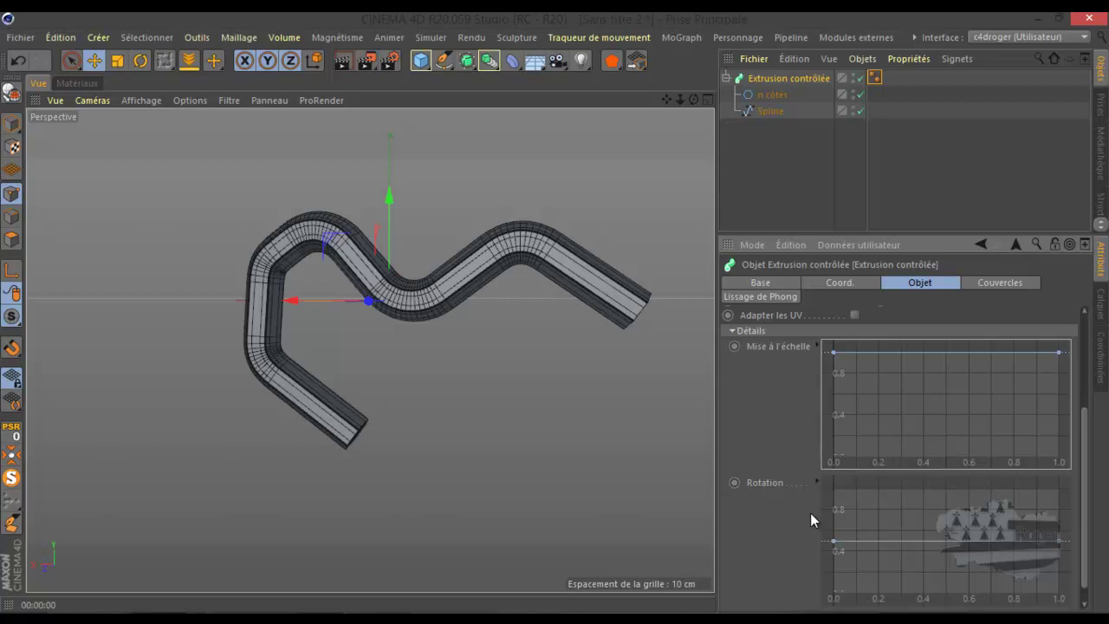
Raise both end points of the Rotation curve to 1.0 and add a point near its middle at the same height.
left_click_drag(834, 541, 830, 512)
left_click_drag(1061, 543, 1069, 481)
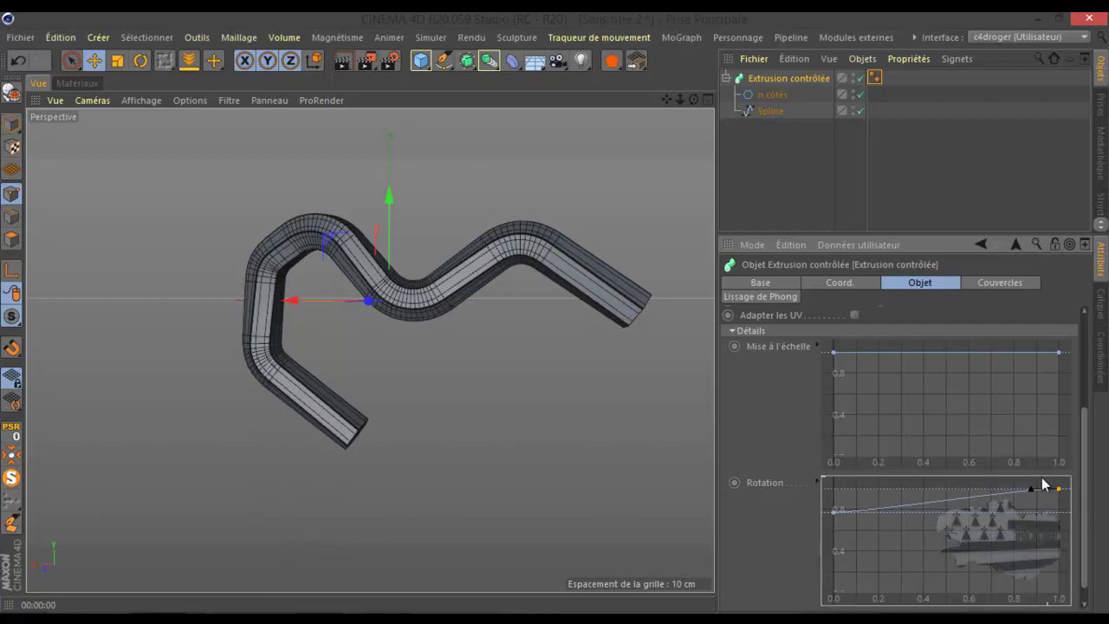
left_click_drag(834, 511, 832, 489)
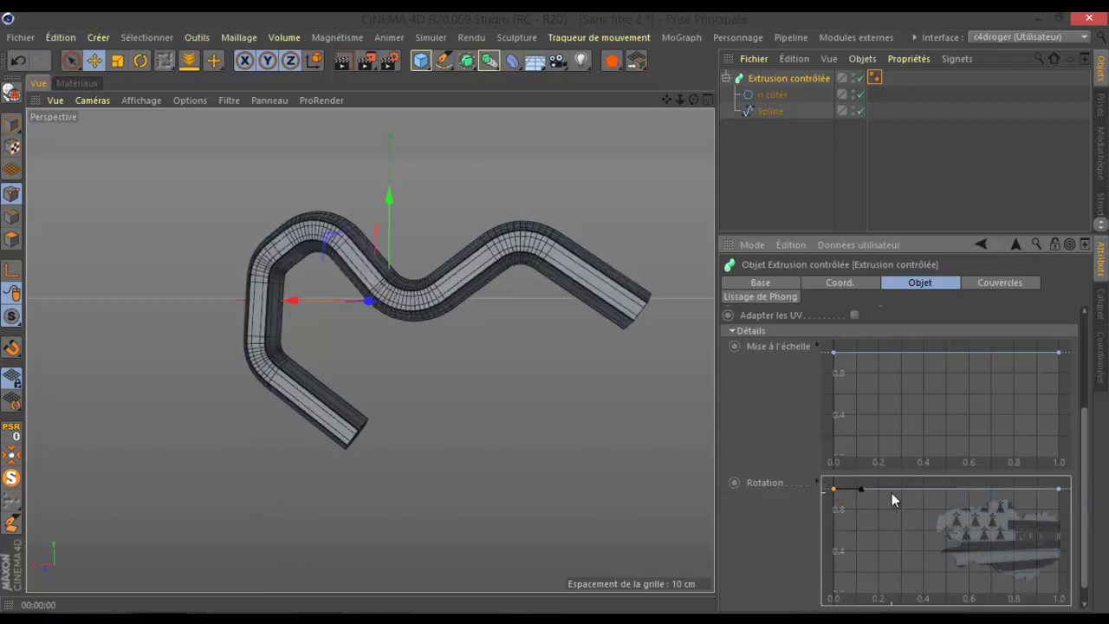
left_click(937, 489, "ctrl")
mouse_move(937, 488)
left_mouse_down()
mouse_move(941, 550)
mouse_move(924, 549)
mouse_move(951, 546)
mouse_move(912, 548)
mouse_move(960, 546)
mouse_move(941, 487)
left_mouse_up()
In the Couvercles settings, try Sans for Début while viewing the tube's ends, and restore Couvercle uniquement.
left_click(999, 281)
left_click_drag(666, 100, 632, 125)
left_click_drag(695, 99, 382, 451)
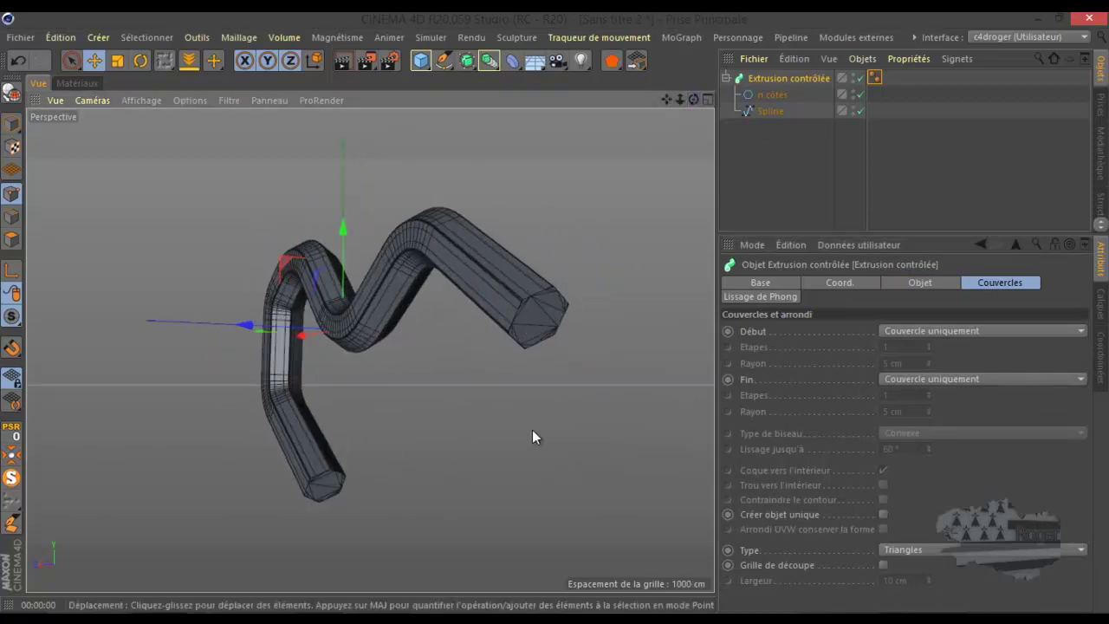
left_click(978, 329)
left_click(937, 350)
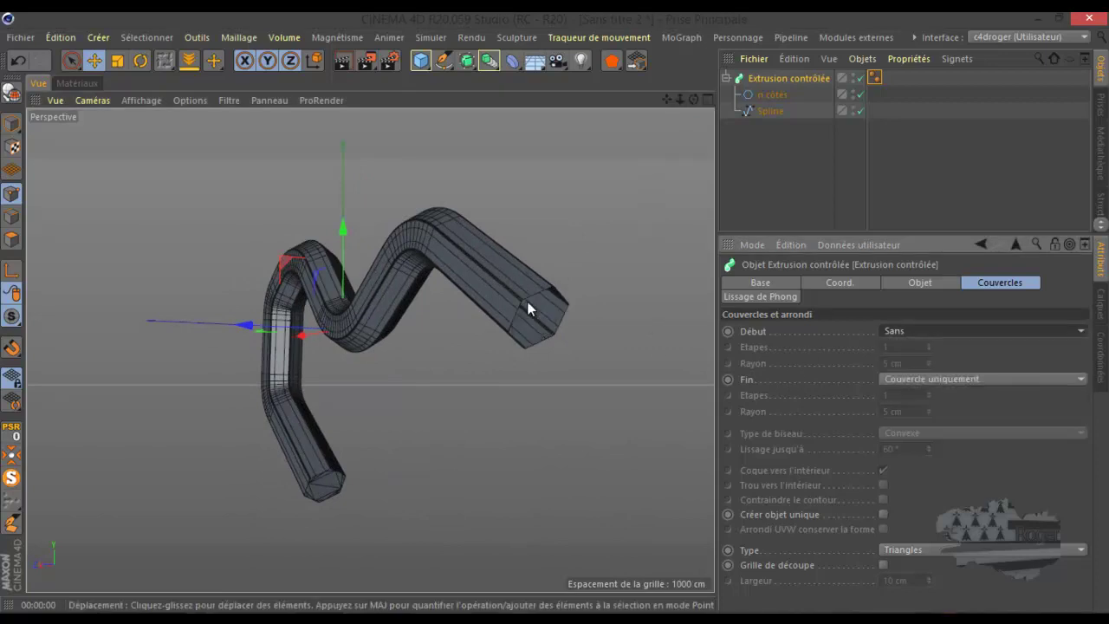
left_click(902, 331)
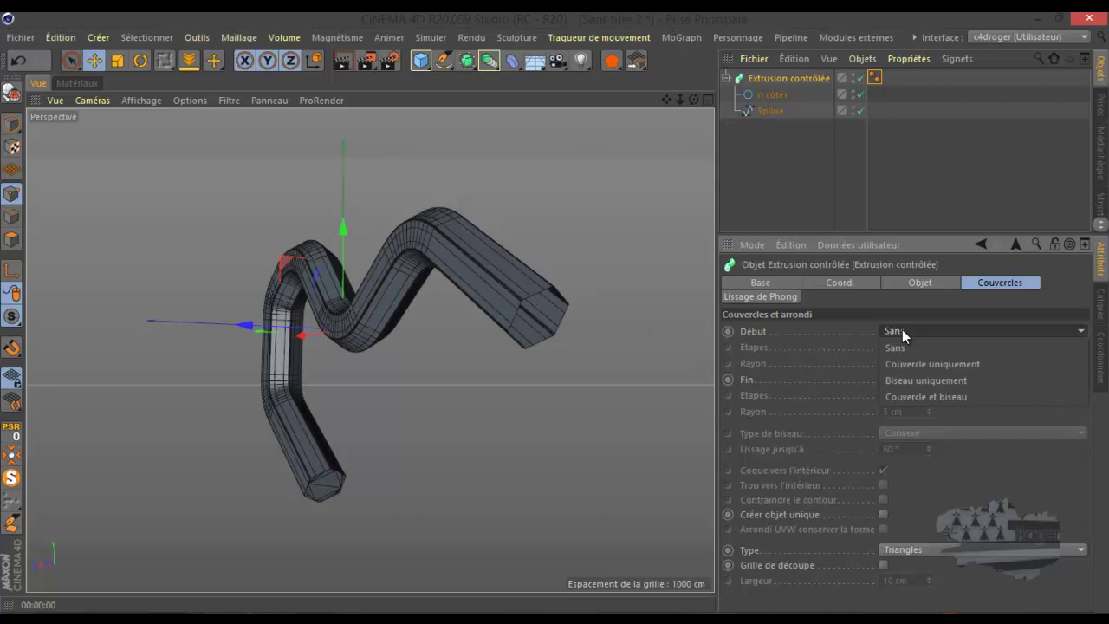
left_click(946, 366)
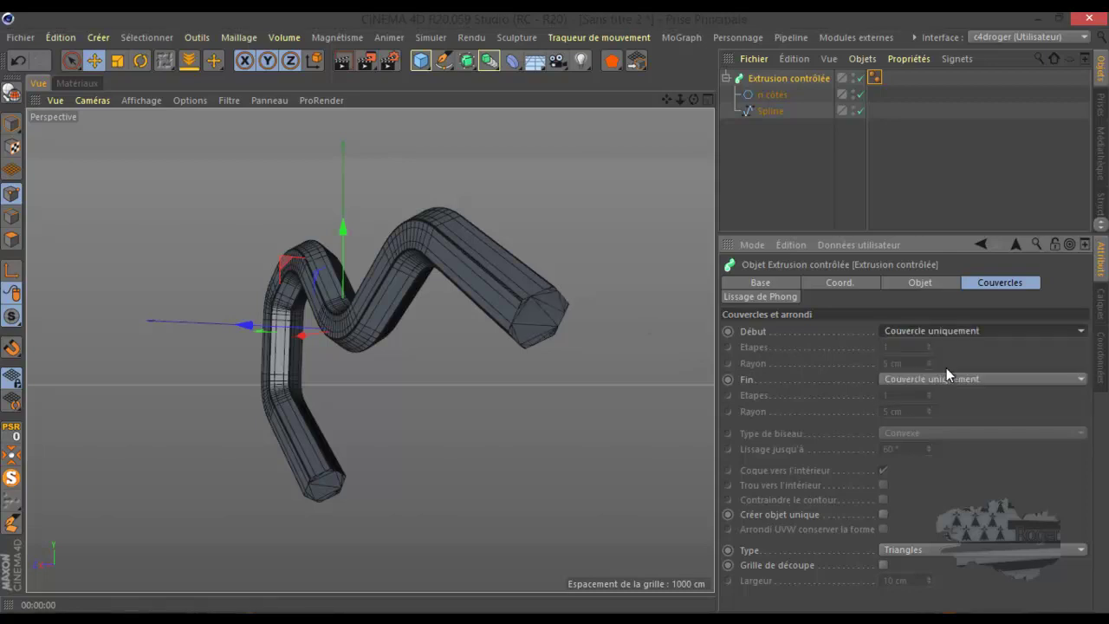
Set the start cap (Début) to Biseau uniquement while viewing the tube's open end up close.
scroll(543, 316, "up", 10)
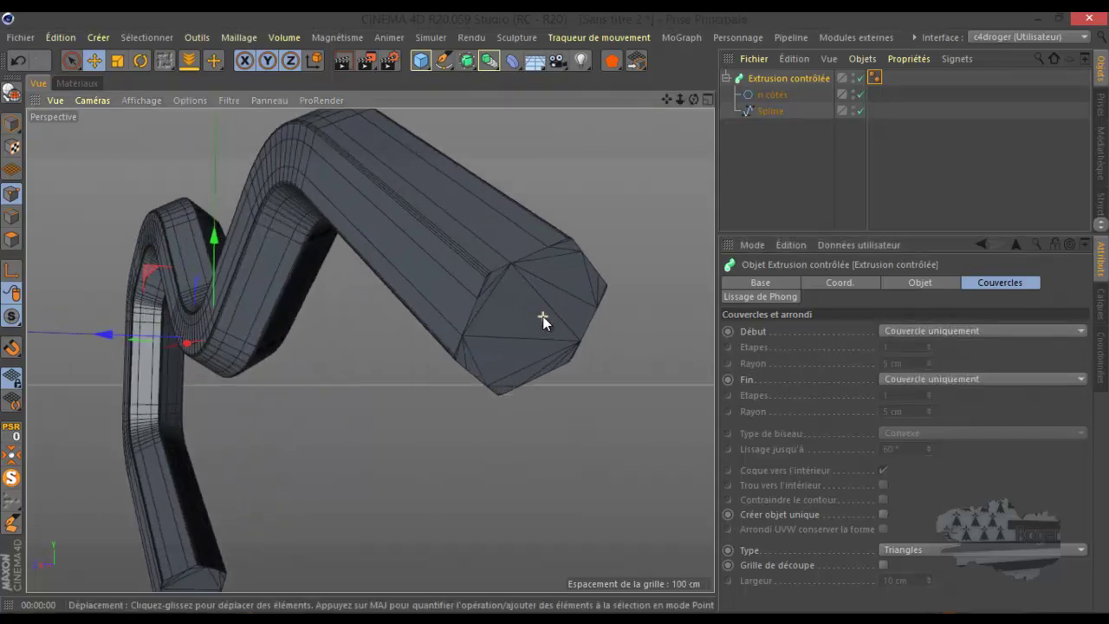
left_click_drag(694, 98, 651, 147)
left_click_drag(695, 98, 734, 138)
left_click(951, 330)
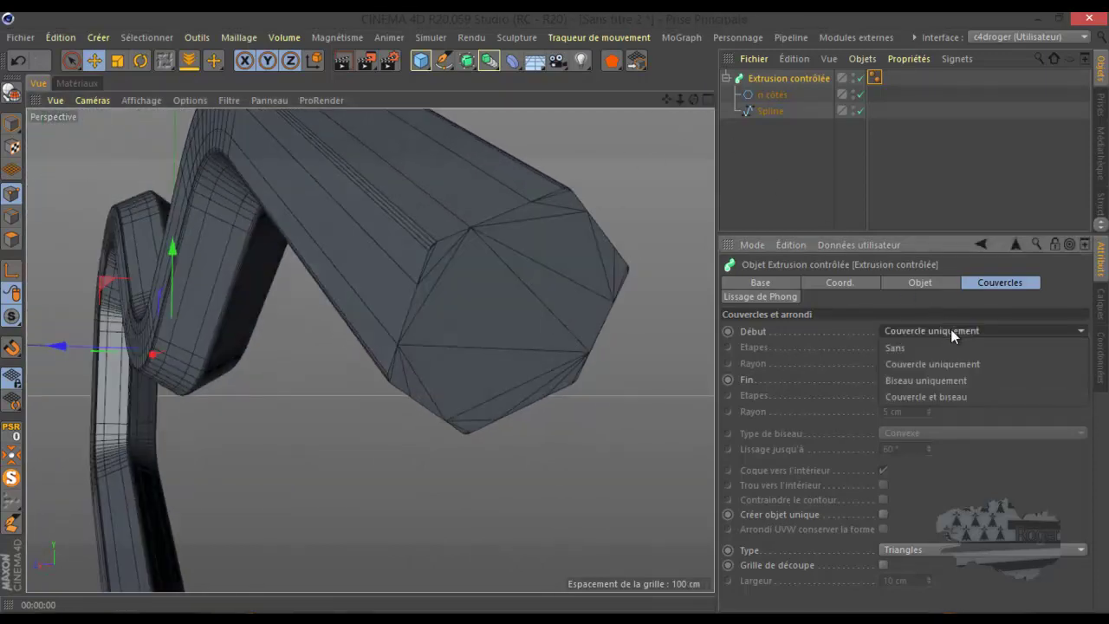
left_click(958, 380)
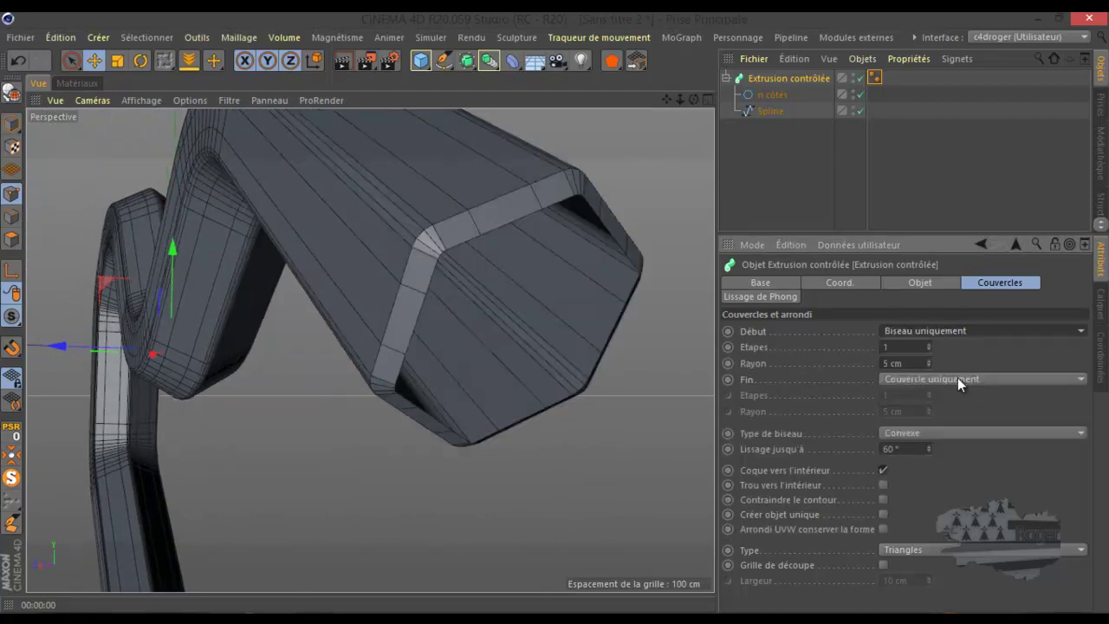
left_click_drag(693, 98, 556, 313)
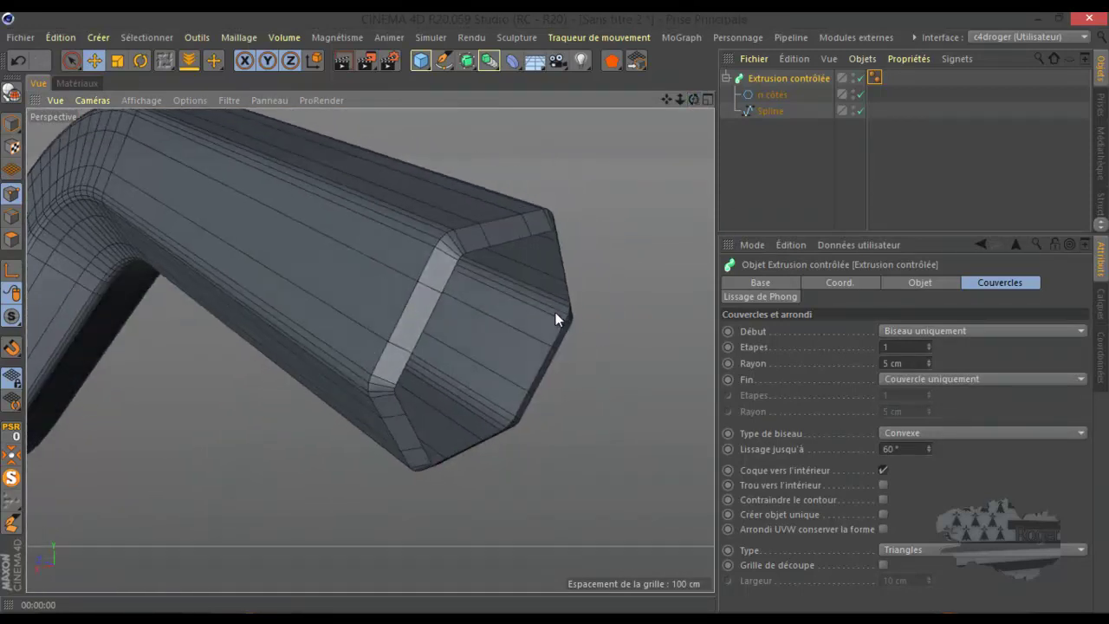
Set the start bevel's Etapes to 4 and render the view of the tube's end.
left_click(930, 345)
left_click(930, 345)
left_click(930, 345)
left_click(930, 344)
left_click(930, 347)
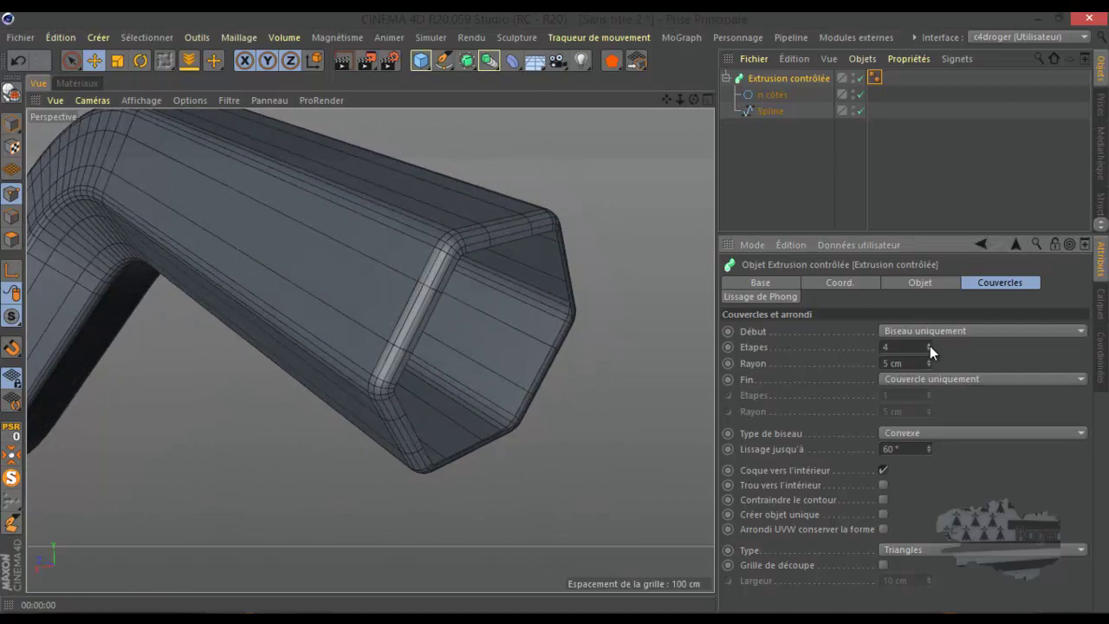
left_click(335, 61)
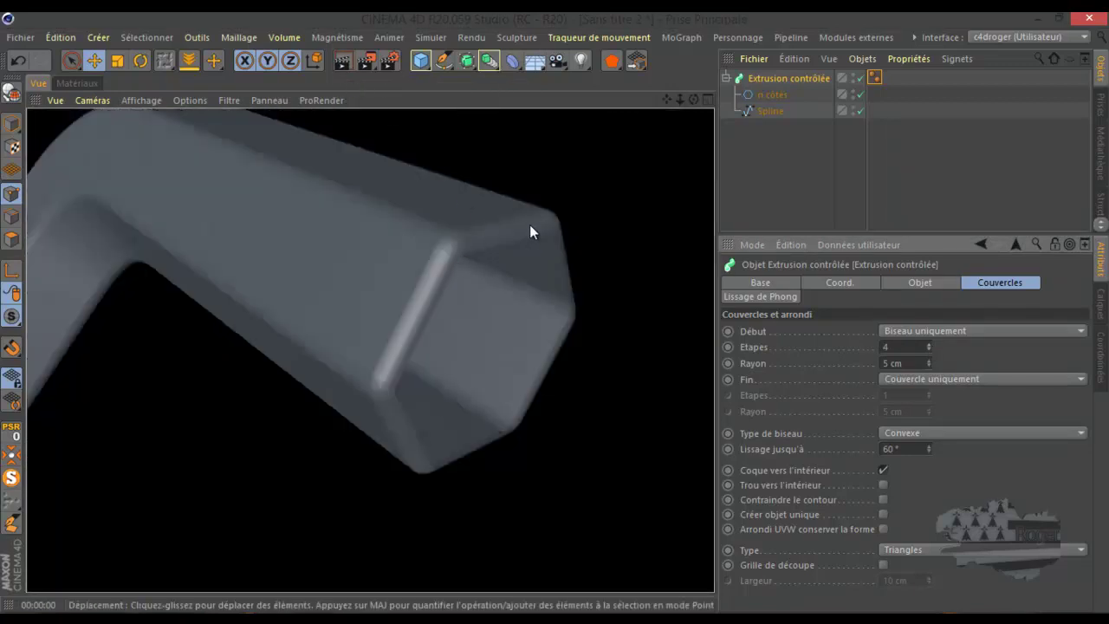
Try Rayon values of 1 cm and 26 cm on the start bevel, inspect the whole tube, and reduce Rayon to 0 cm.
left_click(929, 366)
left_click(928, 365)
left_click(928, 366)
left_click(928, 366)
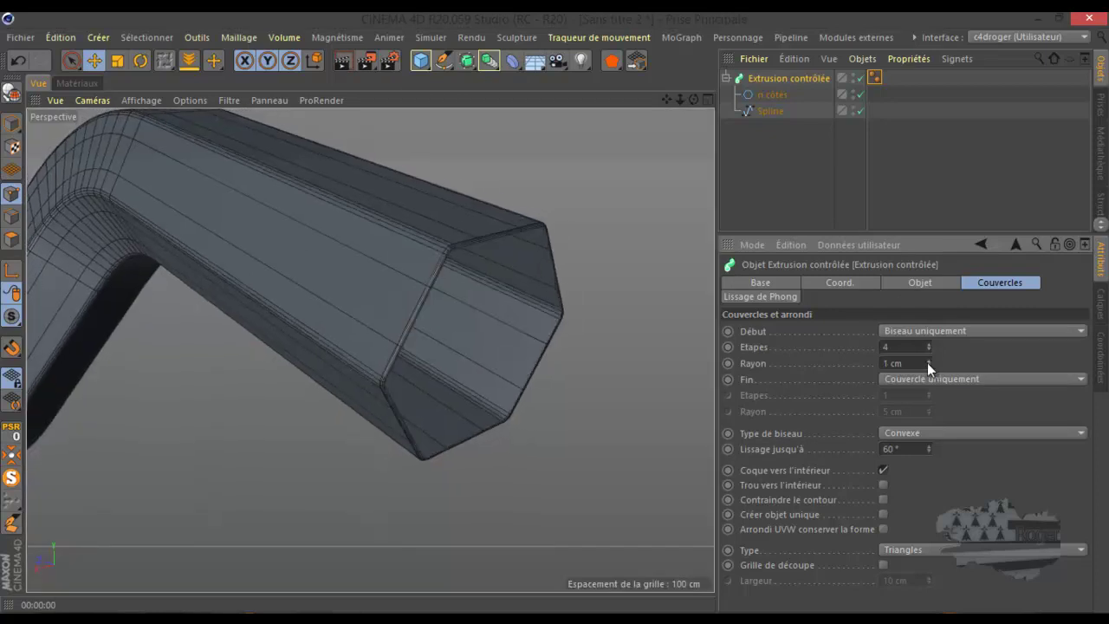
left_click_drag(928, 358, 928, 356)
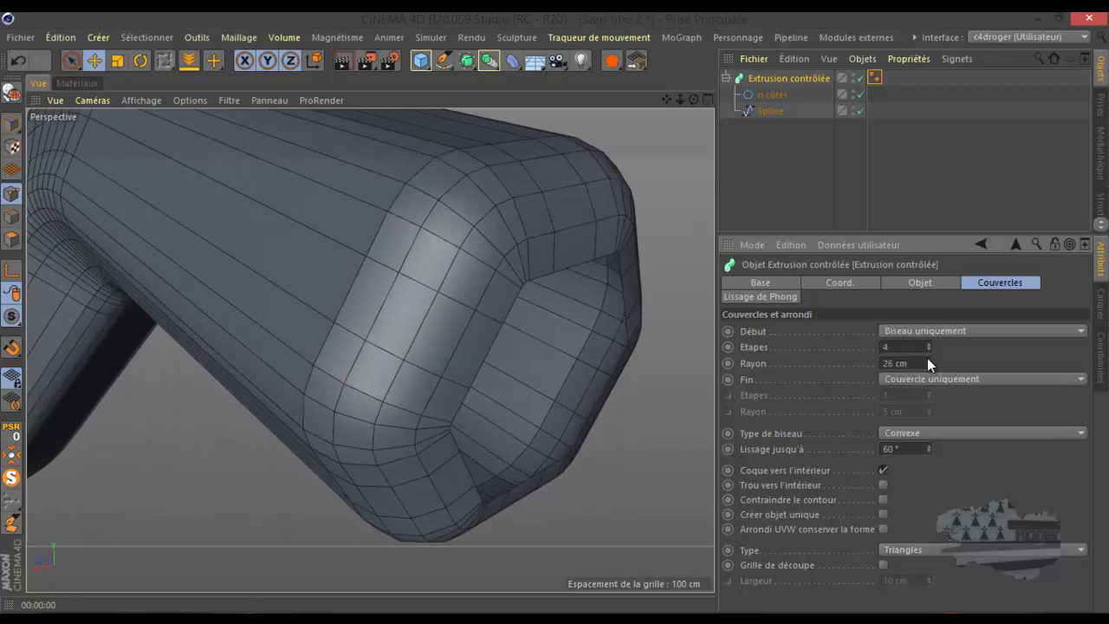
scroll(603, 308, "down", 10)
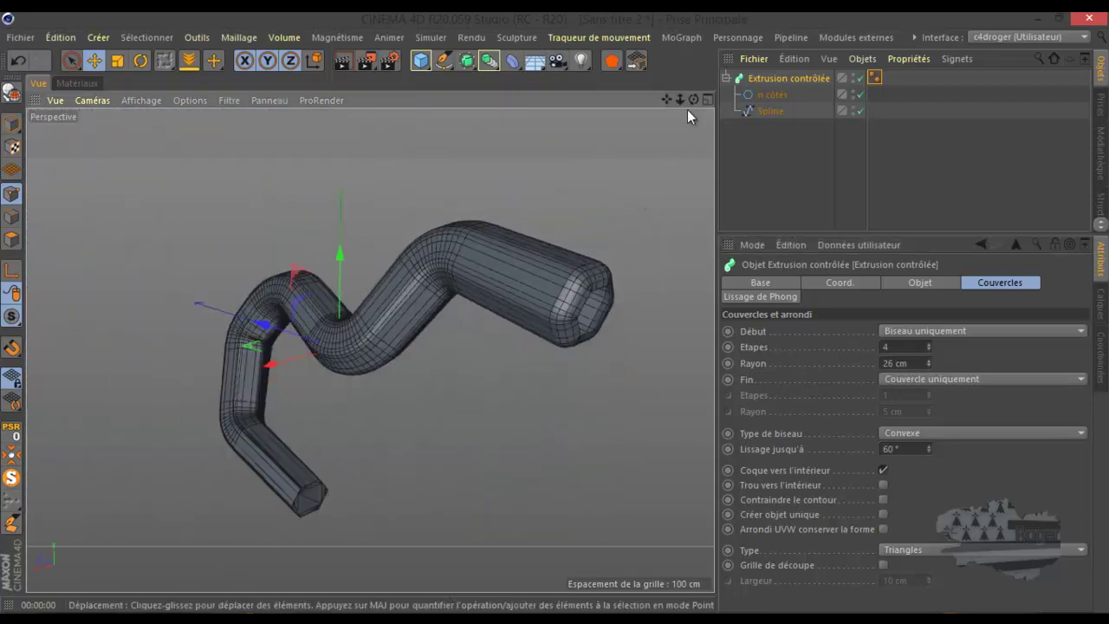
left_click_drag(693, 99, 558, 305)
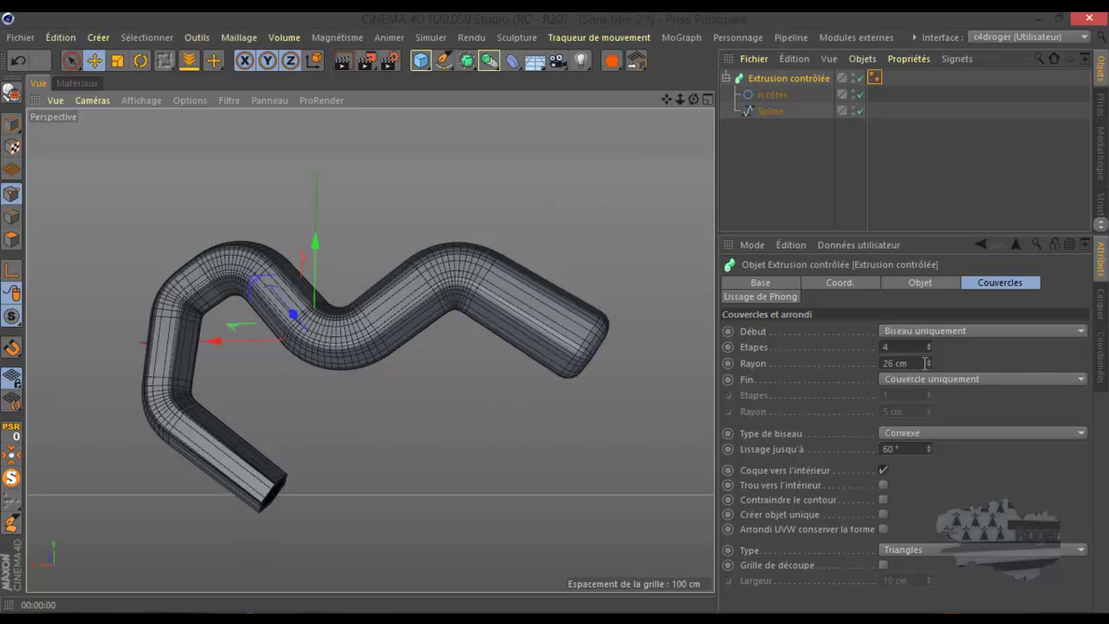
left_click_drag(928, 366, 928, 365)
Set Début to Couvercle et biseau and give the start bevel a Rayon of 3 cm.
left_click(935, 330)
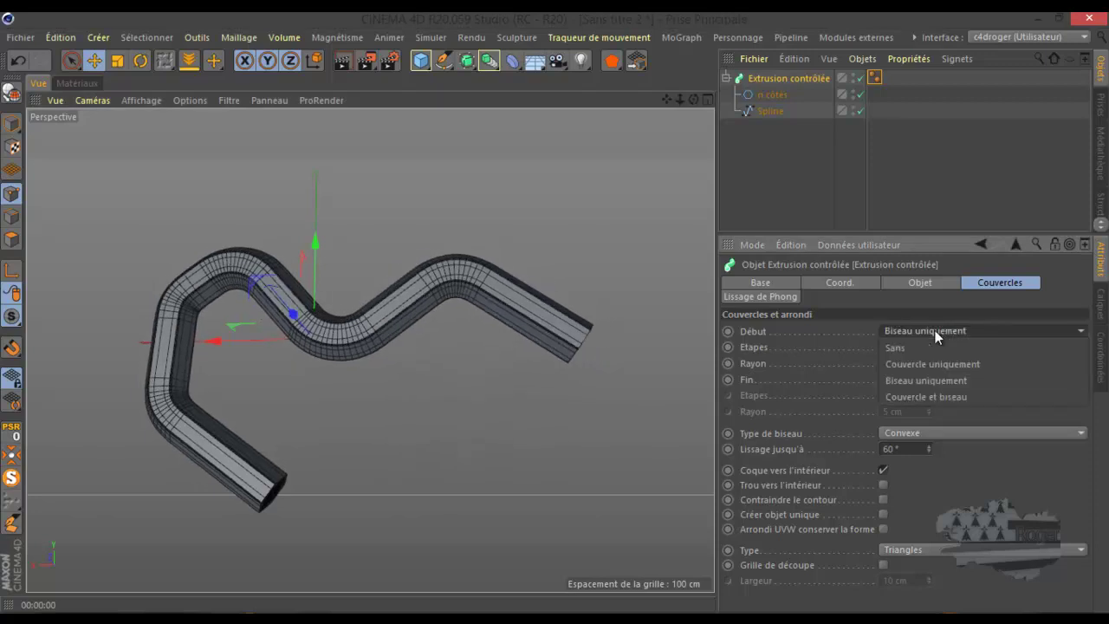
left_click(931, 396)
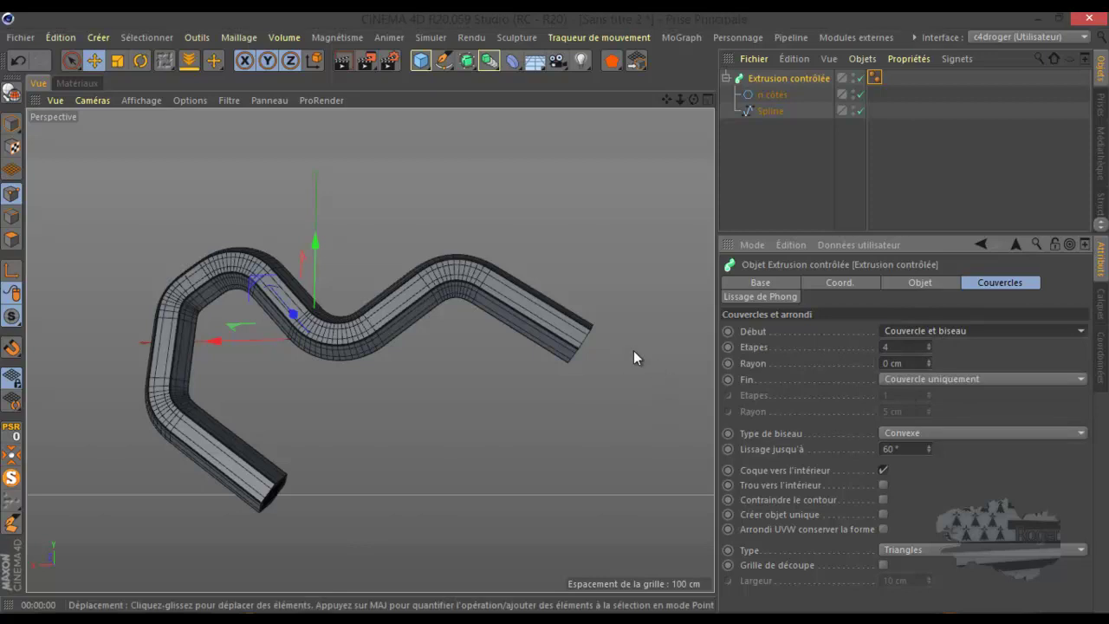
scroll(624, 348, "up", 5)
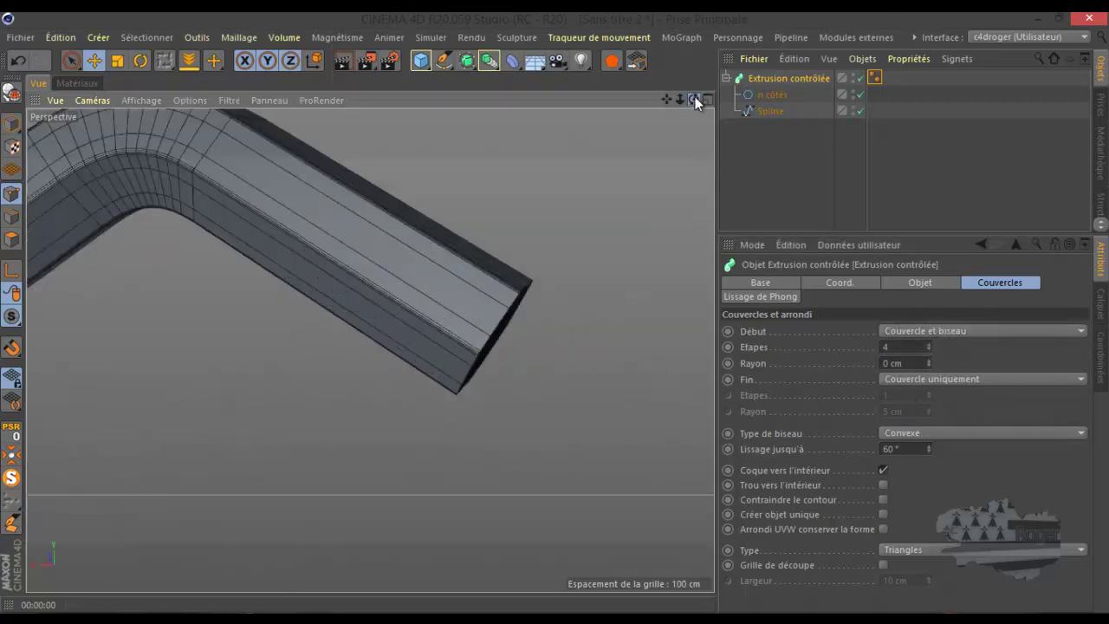
scroll(555, 311, "down", 5)
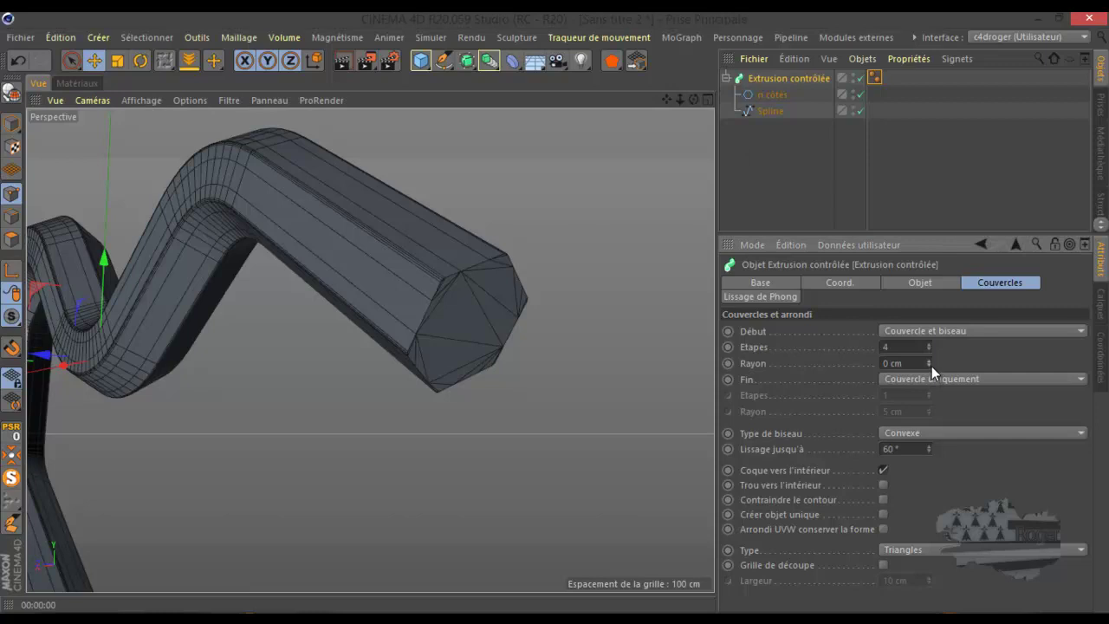
left_click(930, 361)
left_click(929, 361)
left_click(929, 361)
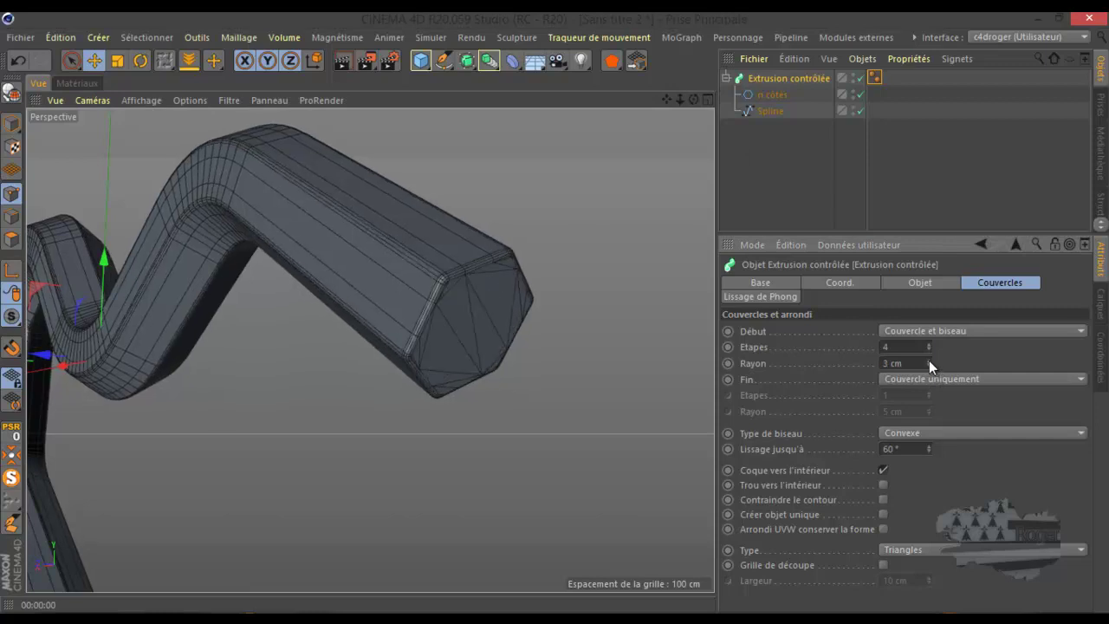
scroll(476, 318, "up", 3)
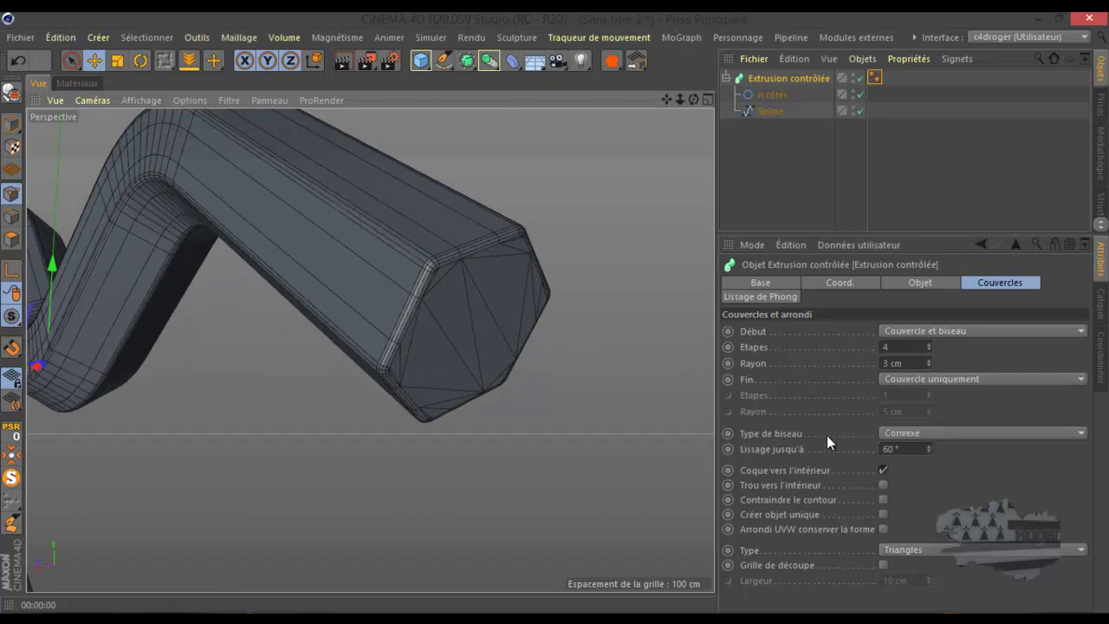
Set Fin to Sans and Type de biseau to Linéaire, and inspect the bevelled start end up close.
left_click(915, 379)
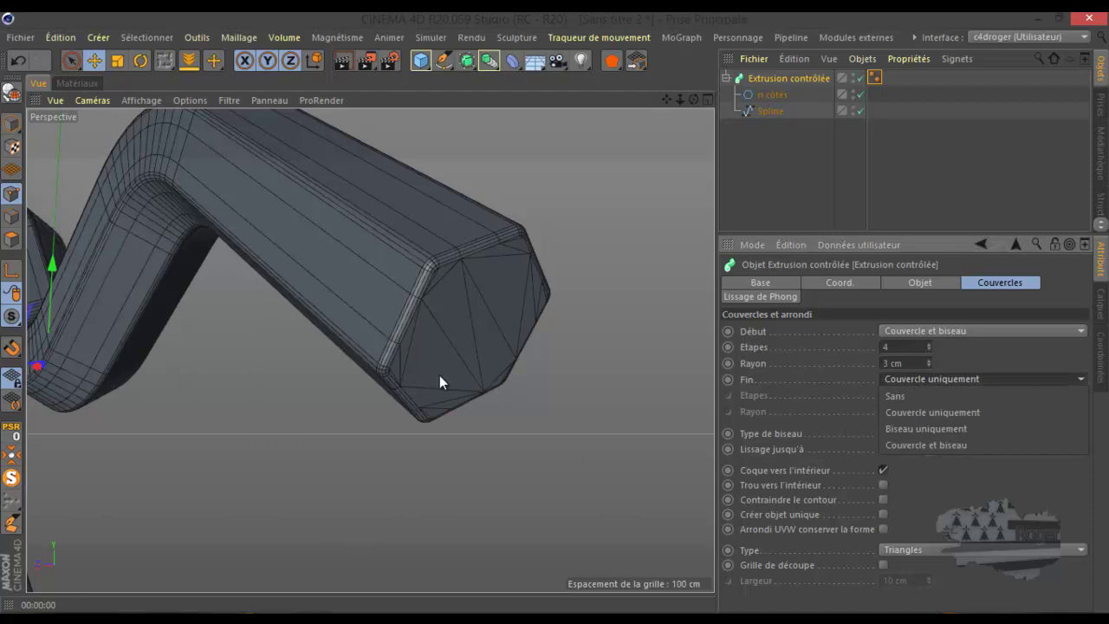
left_click(913, 396)
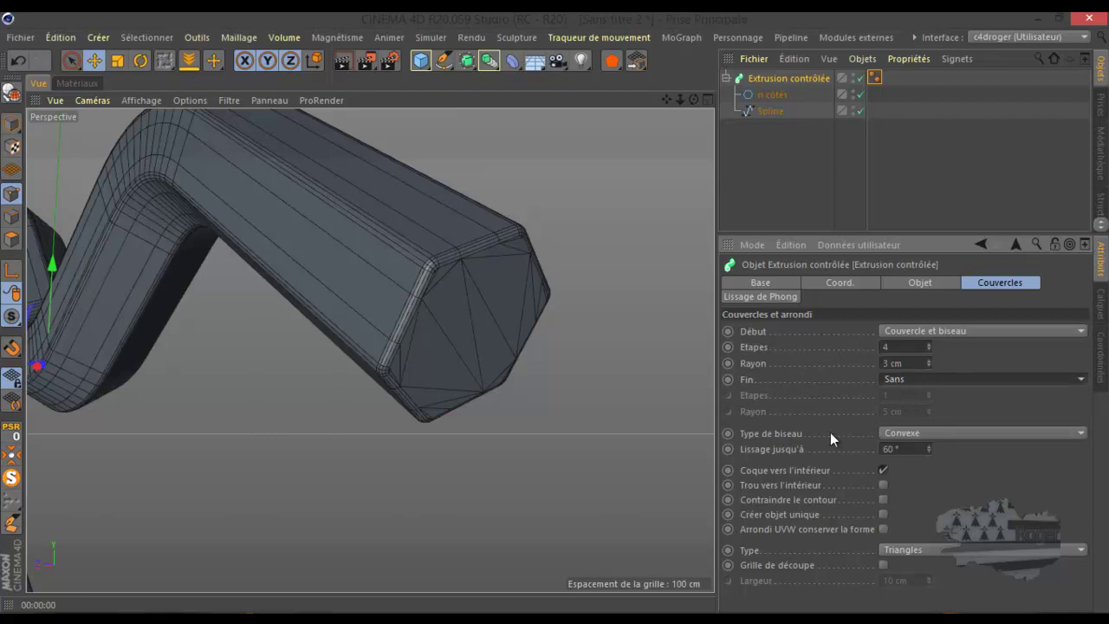
left_click(909, 438)
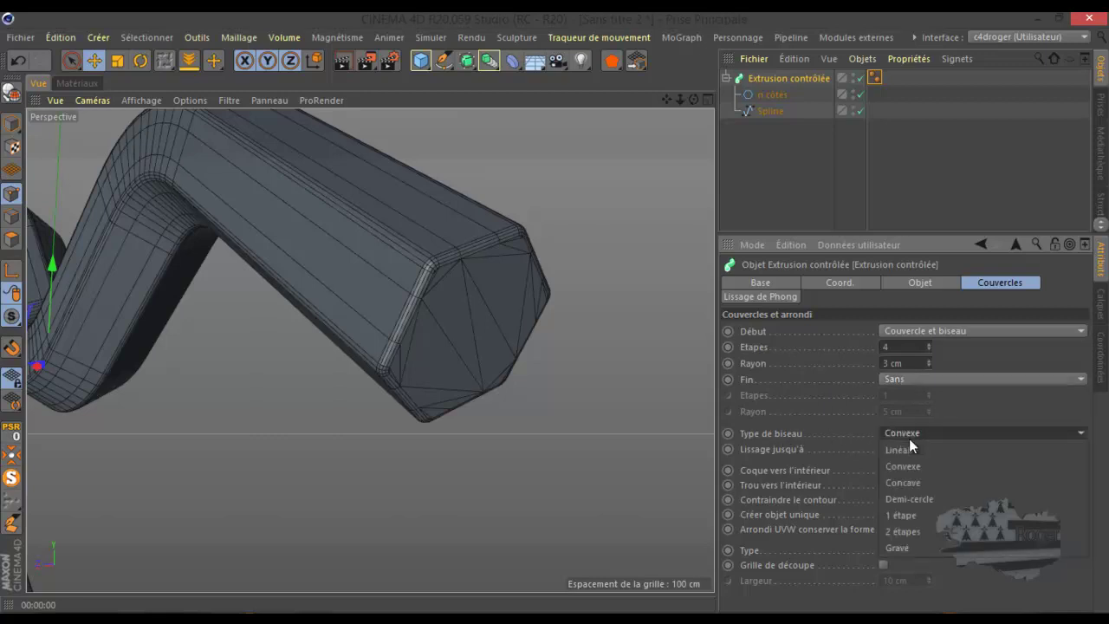
left_click(913, 449)
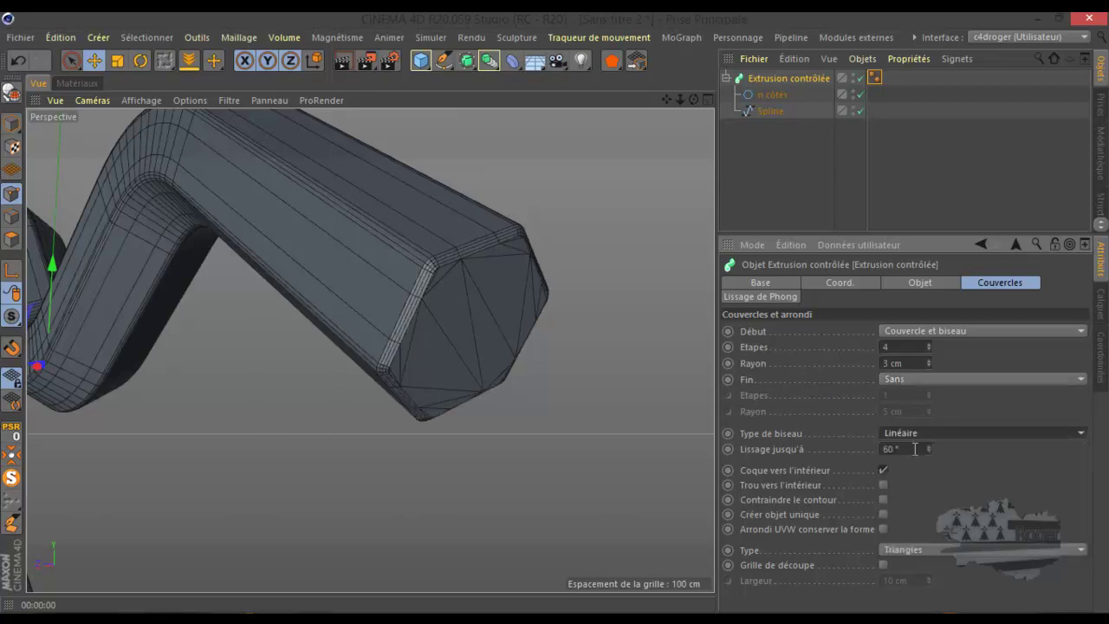
scroll(384, 304, "up", 5)
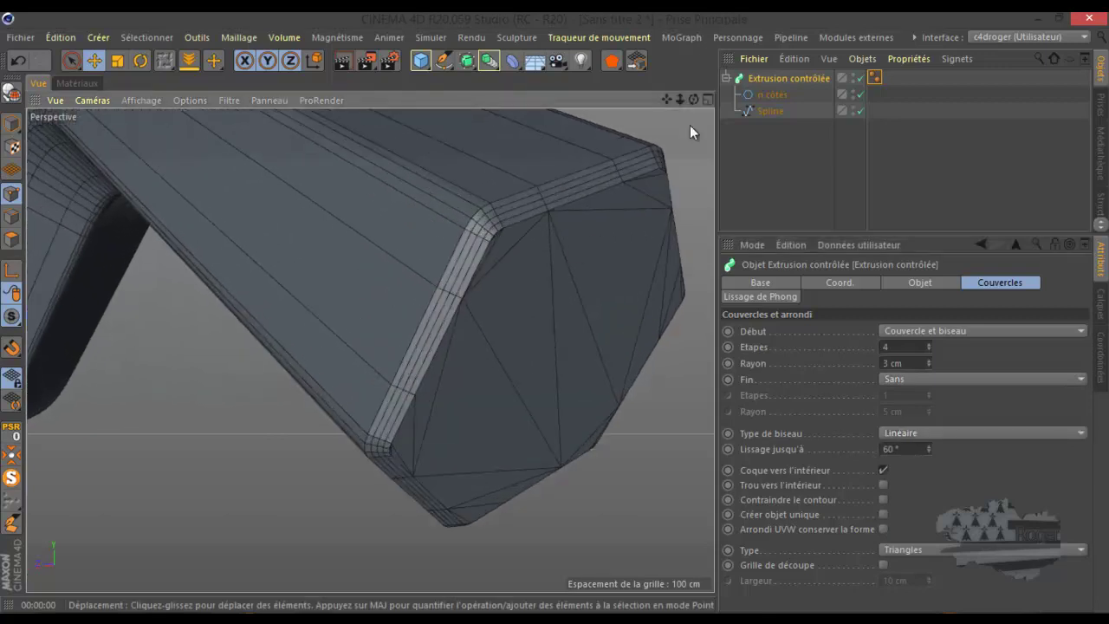
left_click_drag(695, 100, 555, 313)
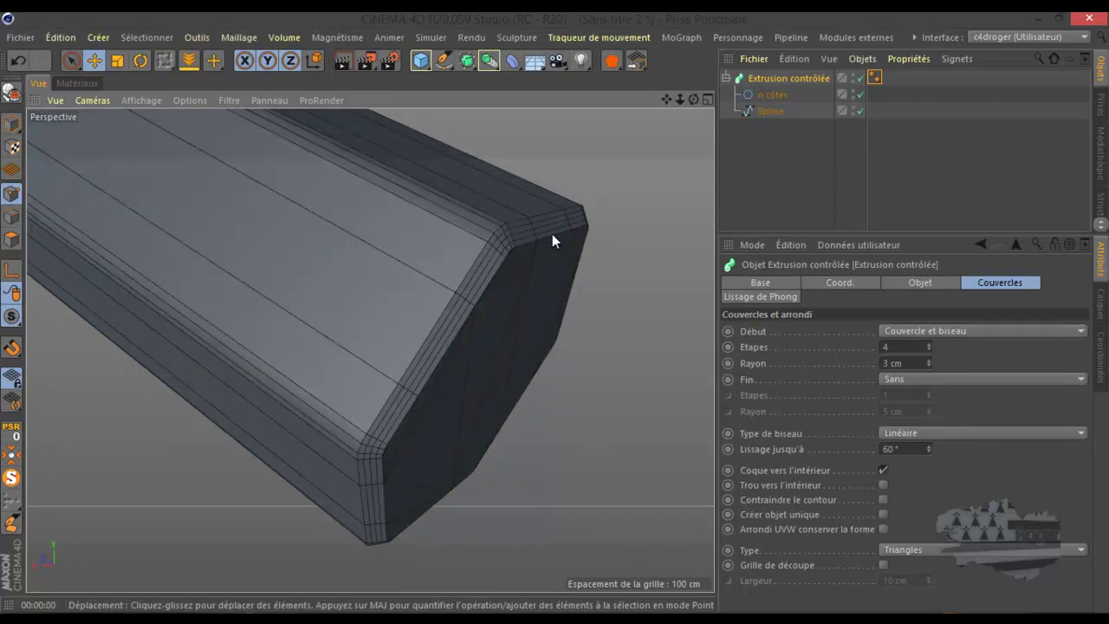
Try Etapes at 1 on the linear start bevel and restore the value to 4.
left_click(928, 350)
left_click(928, 349)
left_click(928, 349)
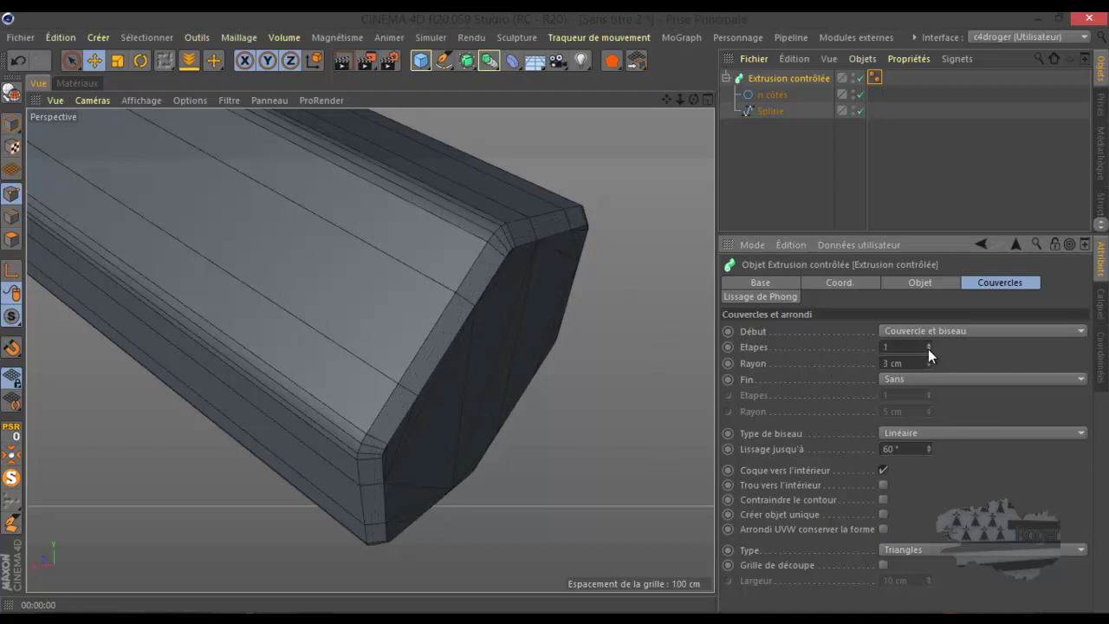
left_click(929, 344)
left_click(929, 344)
left_click(928, 344)
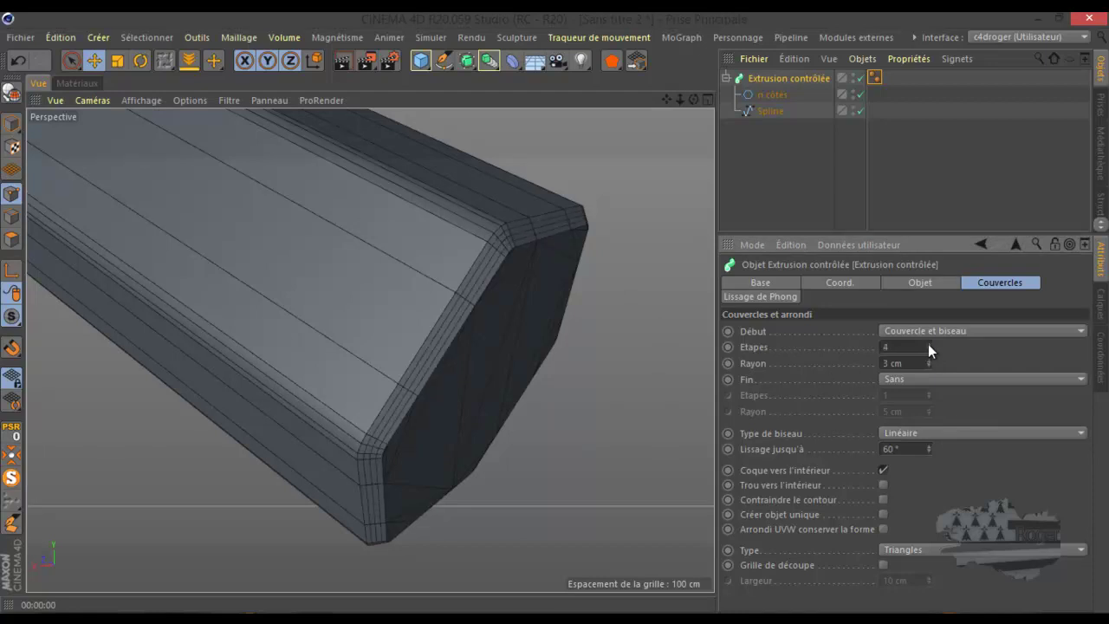
Try Concave and Demi-cercle as Type de biseau on the start bevel and inspect the end from the front and side.
left_click(924, 433)
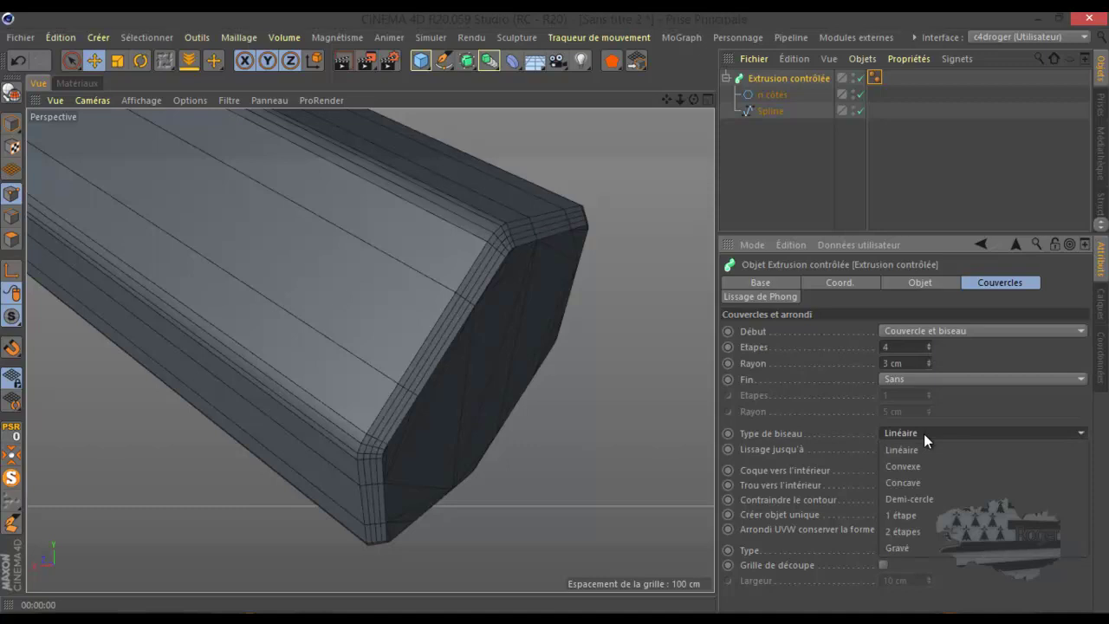
left_click(923, 485)
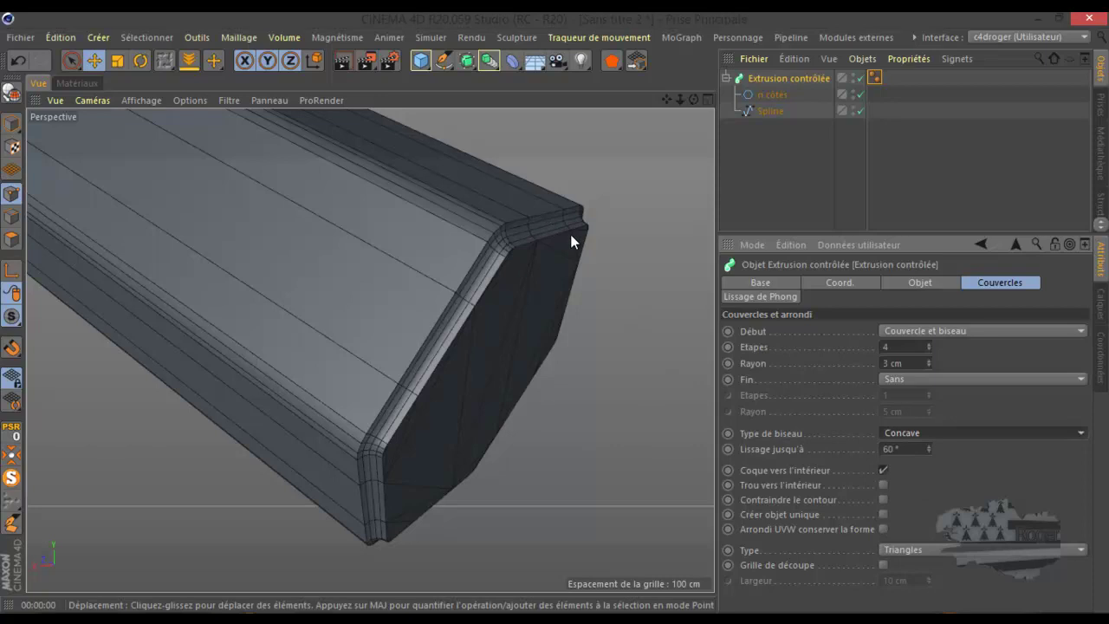
left_click(925, 432)
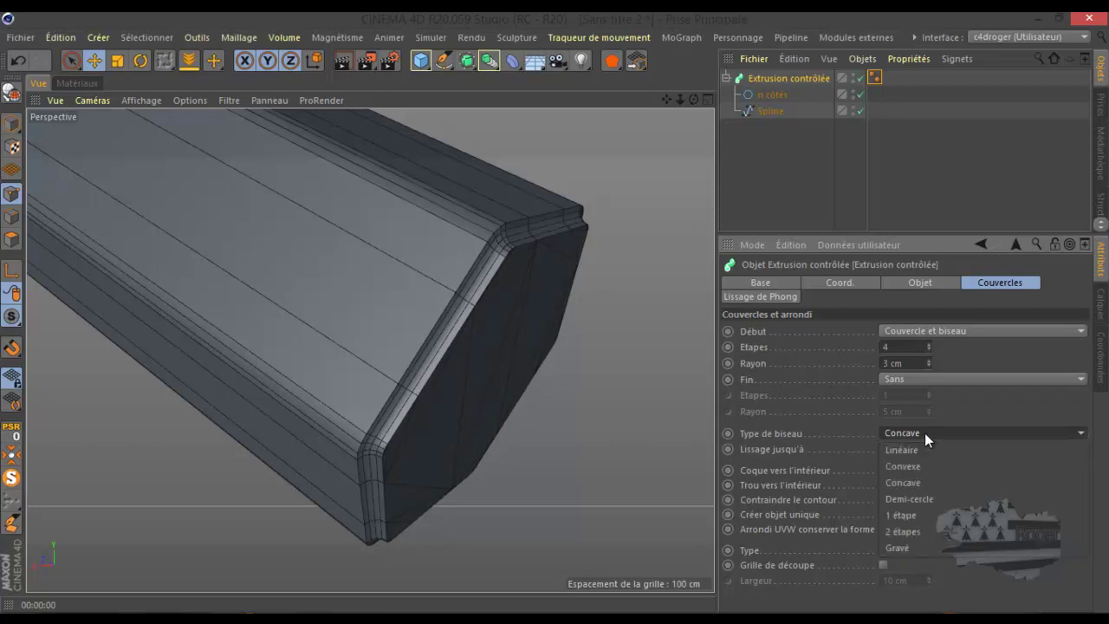
left_click(930, 498)
left_click_drag(693, 100, 556, 311)
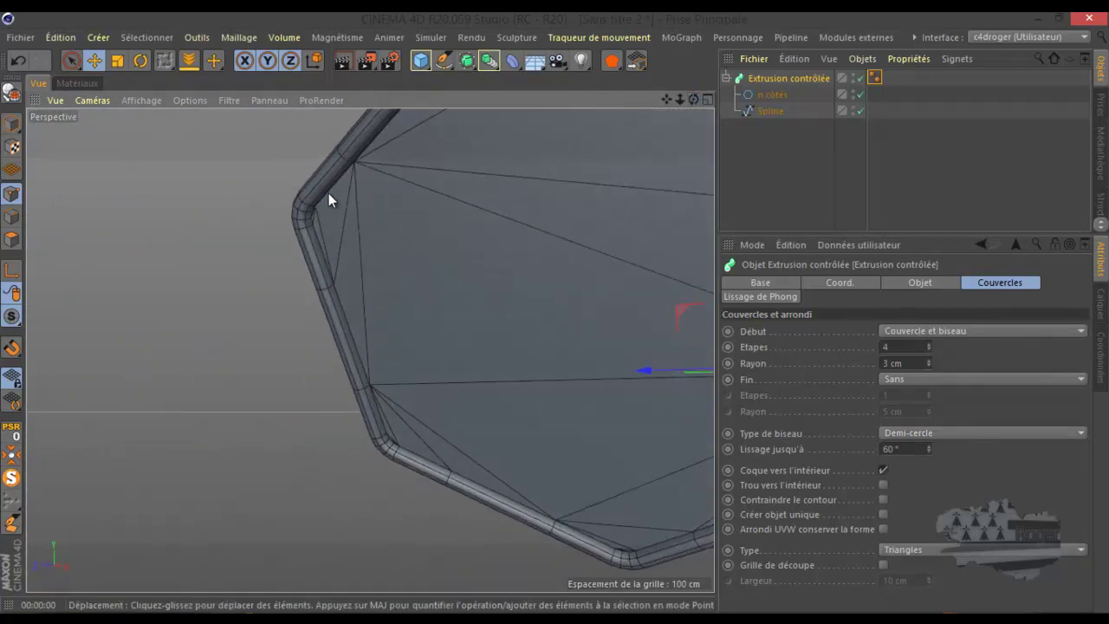
left_click_drag(694, 99, 555, 318)
left_click_drag(690, 100, 497, 415)
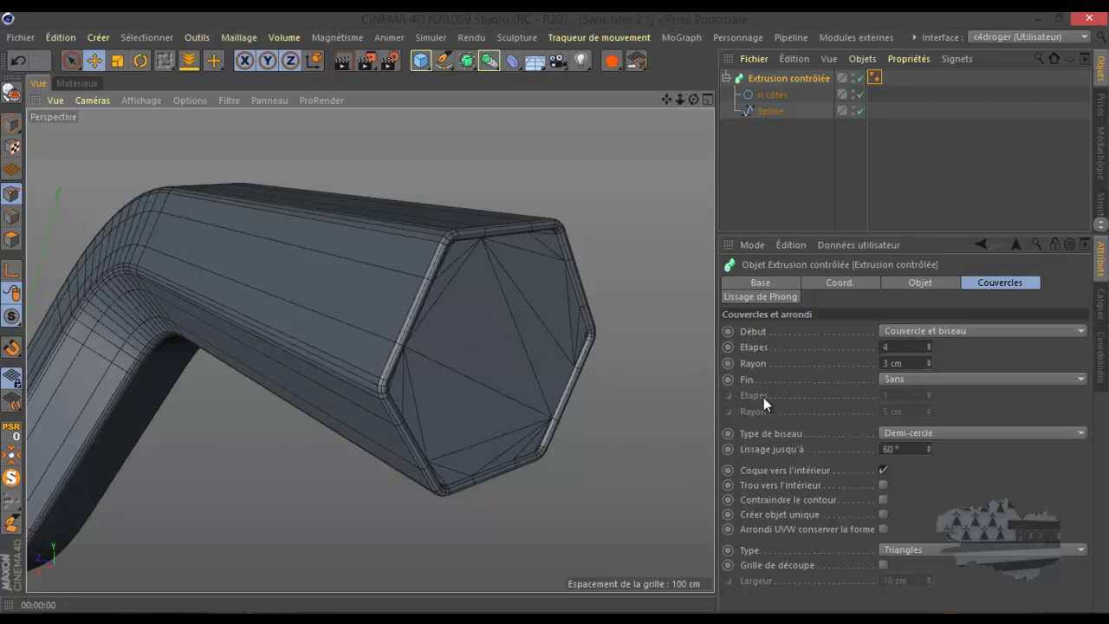
Try the stepped bevel types 1 étape and 2 étapes on the start end and inspect its edge up close.
left_click(931, 434)
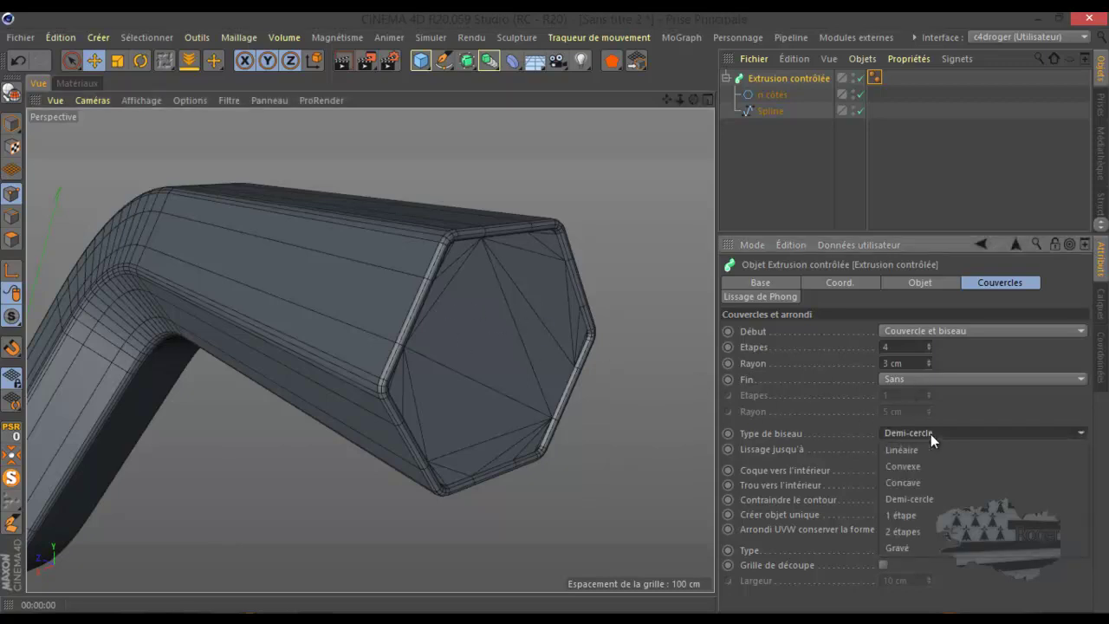
left_click(923, 514)
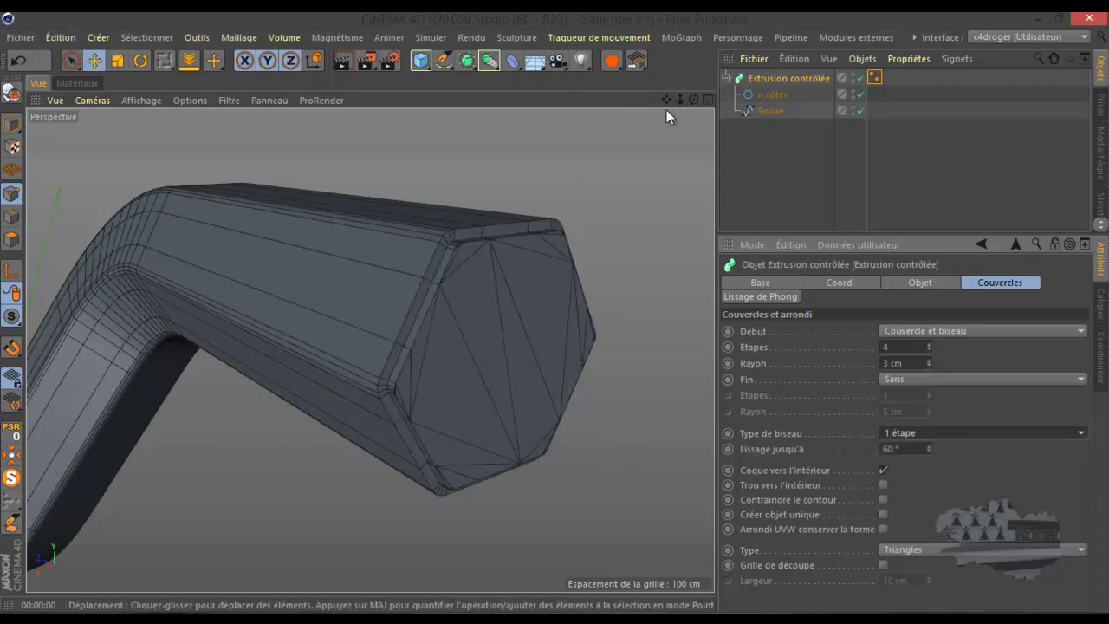
left_click_drag(693, 95, 556, 313)
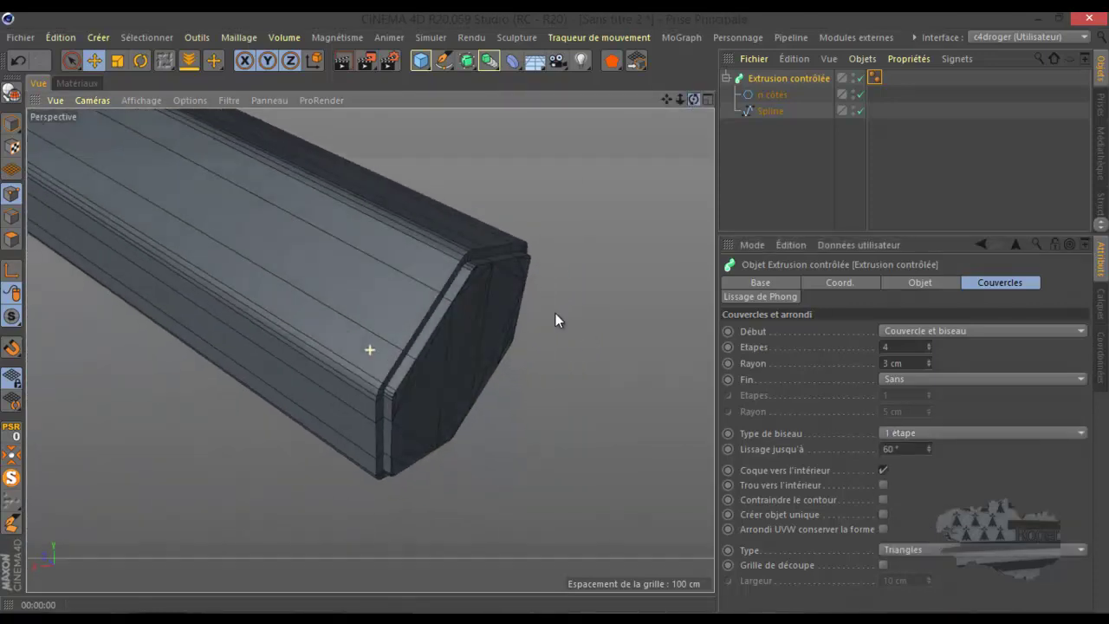
scroll(476, 268, "up", 5)
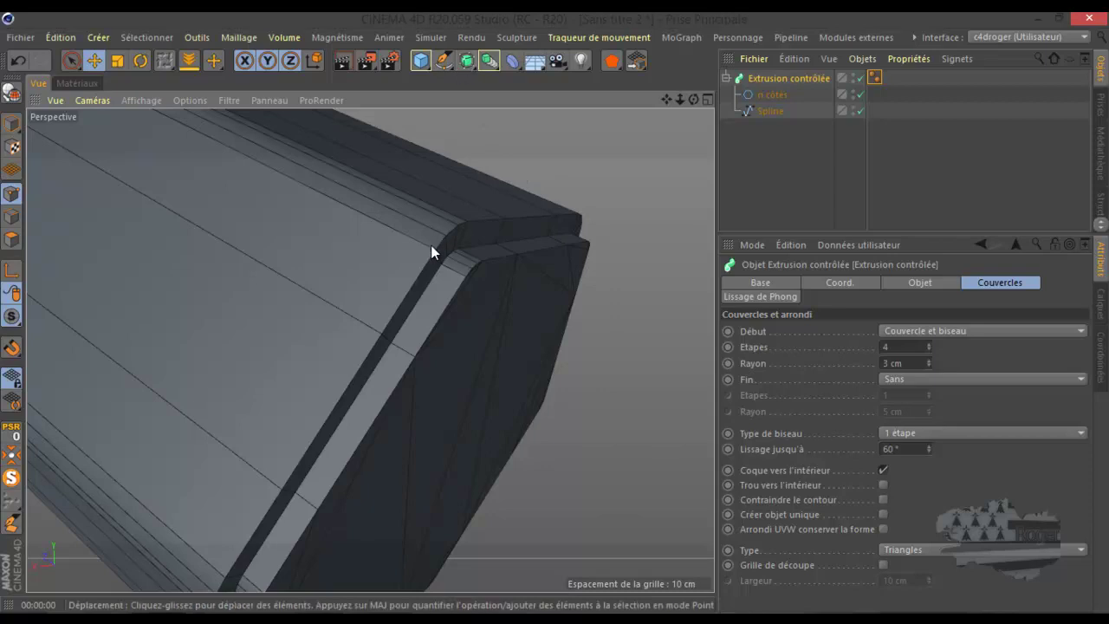
left_click(906, 431)
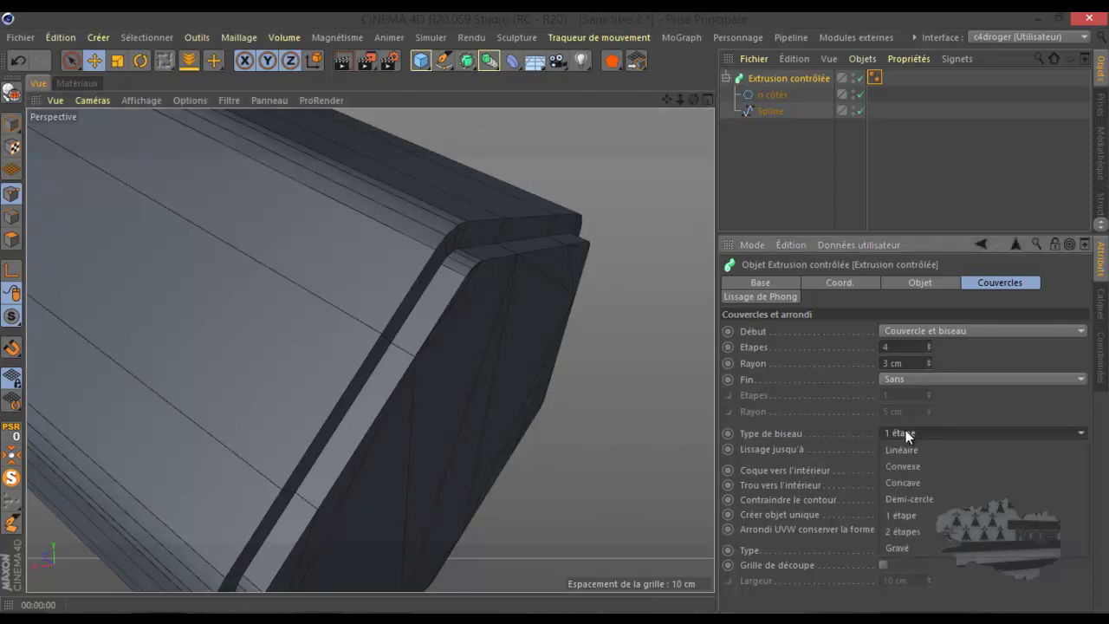
left_click(926, 532)
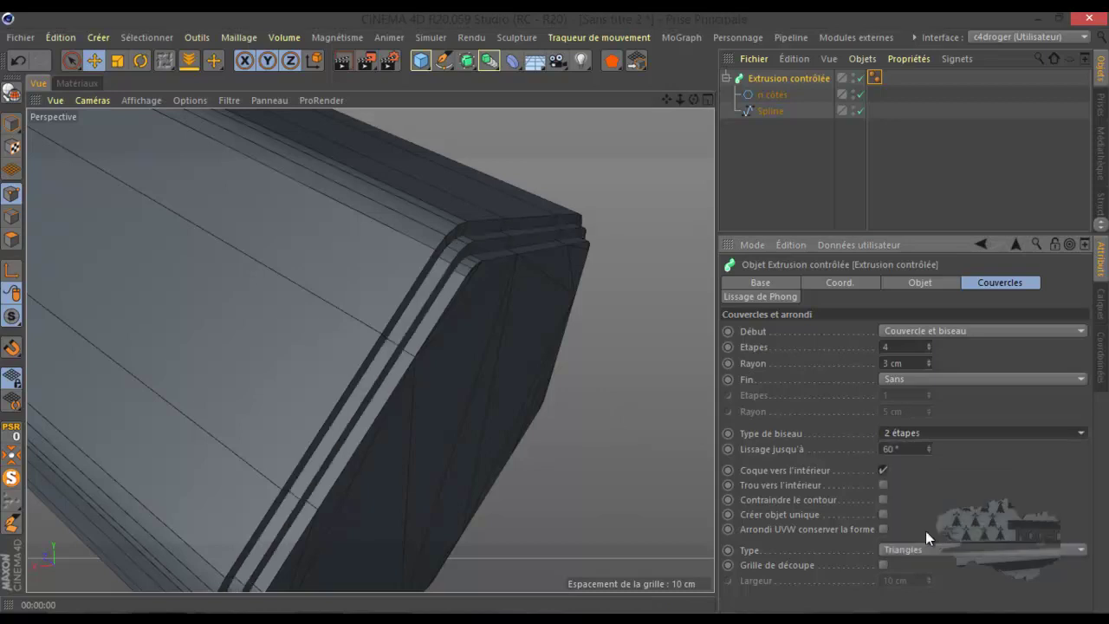
Set Type de biseau to Gravé and inspect the engraved rim around the start cap.
left_click(929, 437)
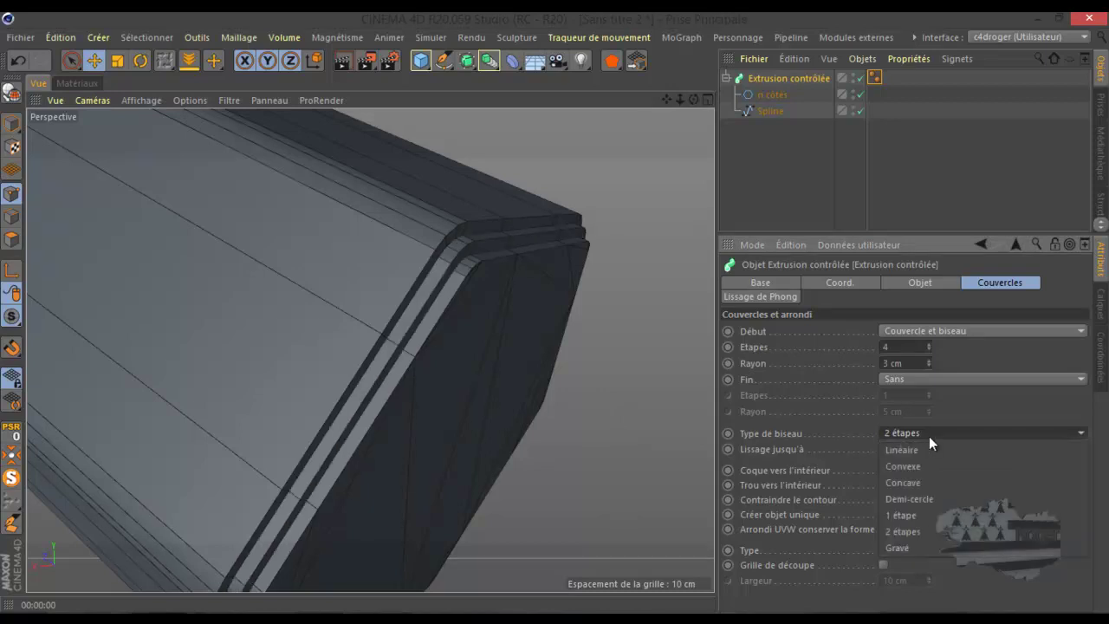
left_click(918, 545)
scroll(560, 321, "down", 3)
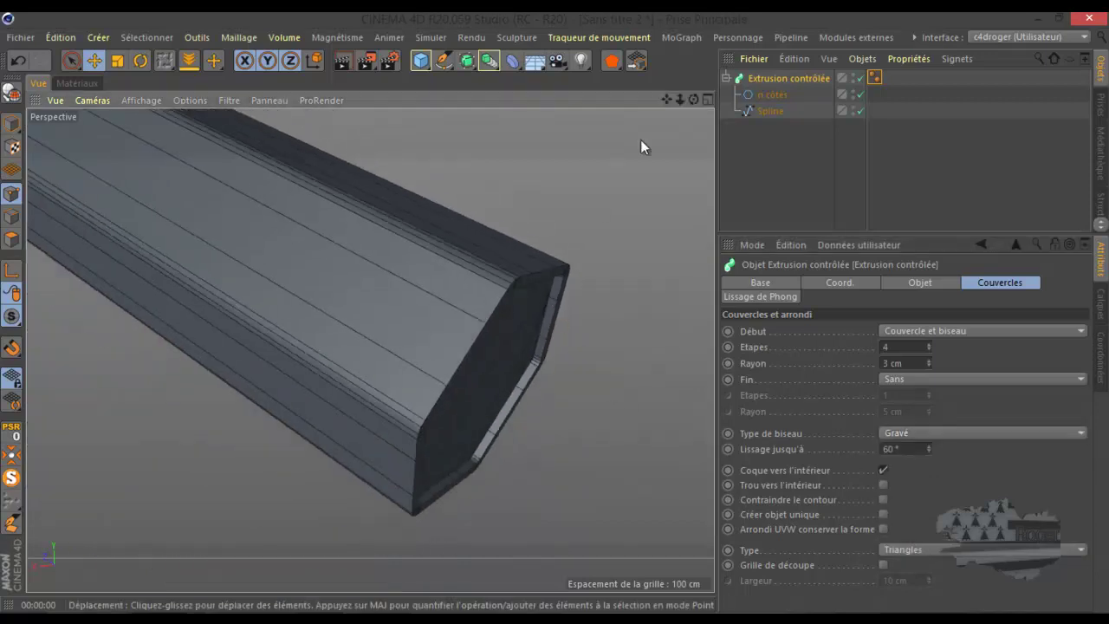
left_click_drag(694, 99, 554, 312)
Compare Demi-cercle with Gravé on the start bevel, restore Gravé, and inspect the end from several angles.
left_click(925, 429)
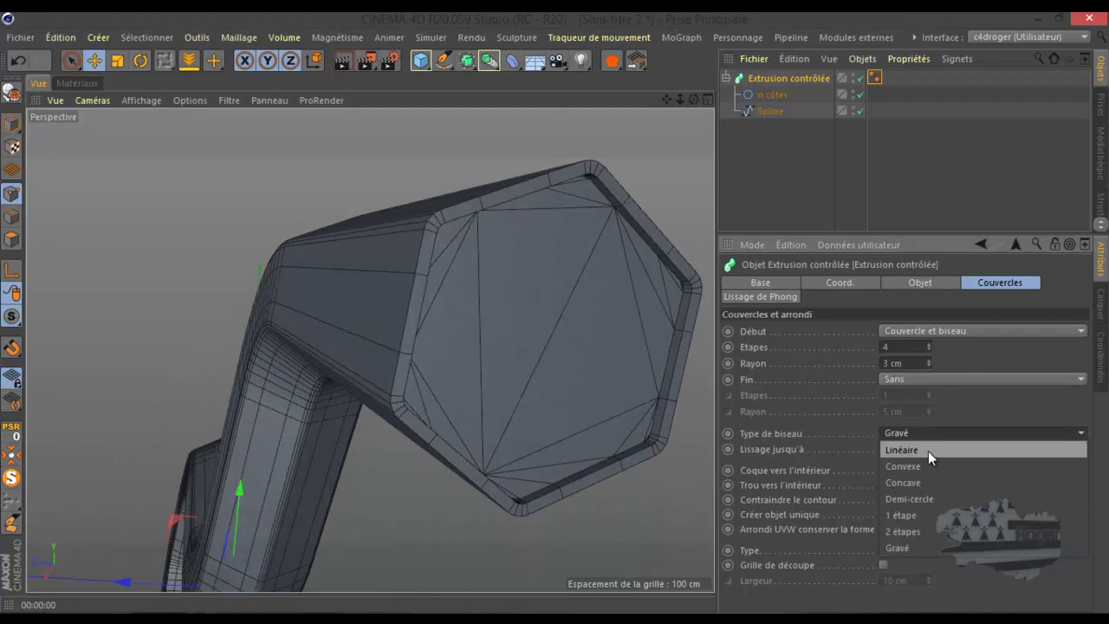
left_click(928, 493)
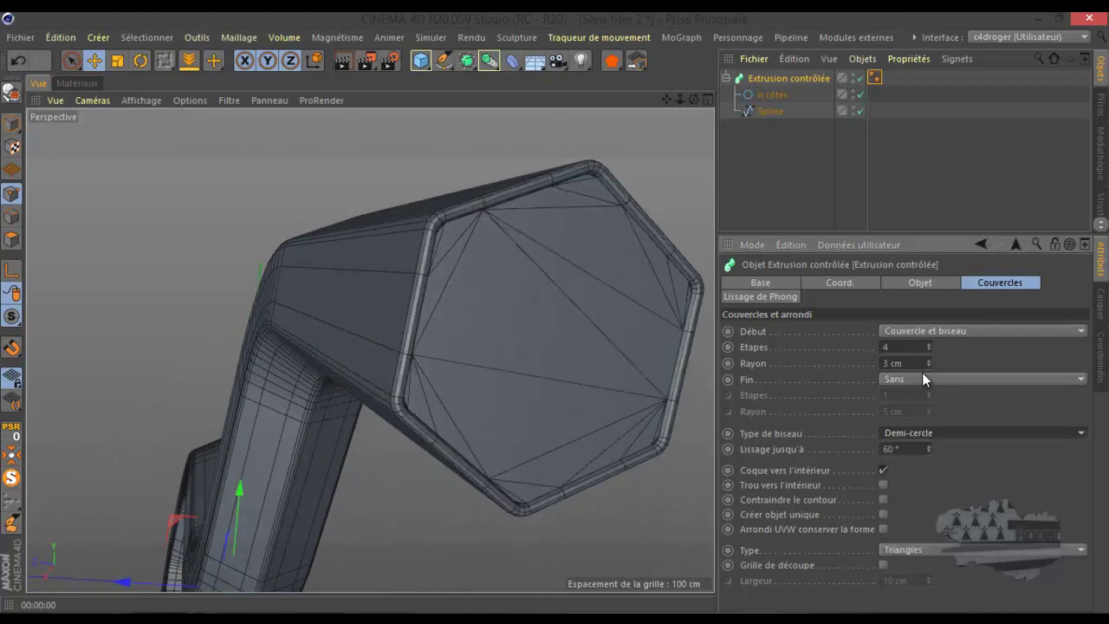
left_click(929, 434)
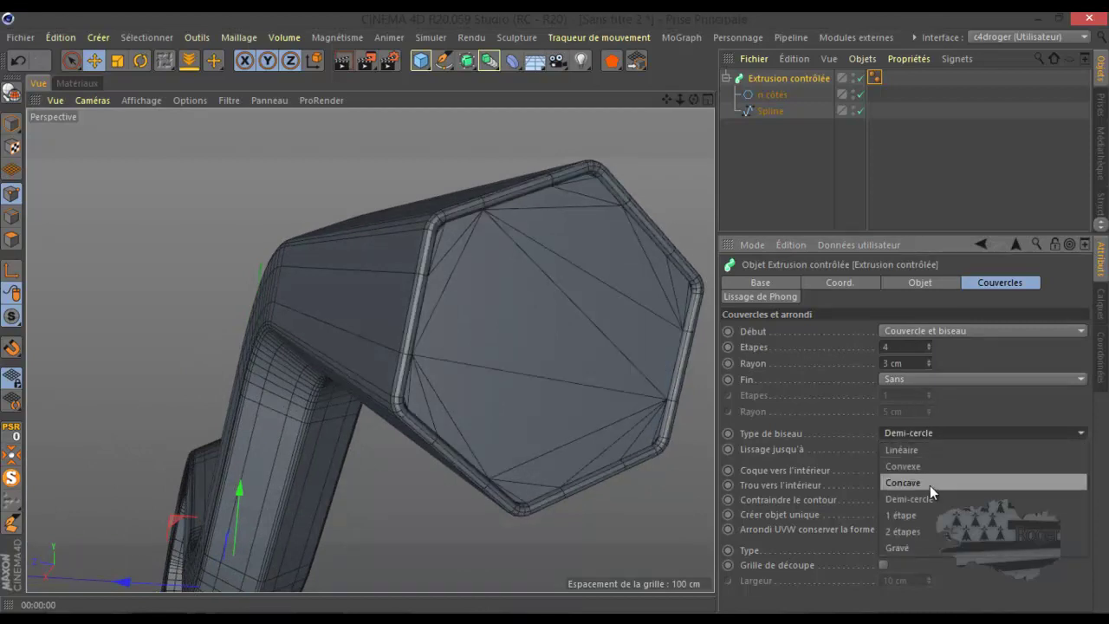
left_click(921, 546)
left_click_drag(694, 99, 596, 163)
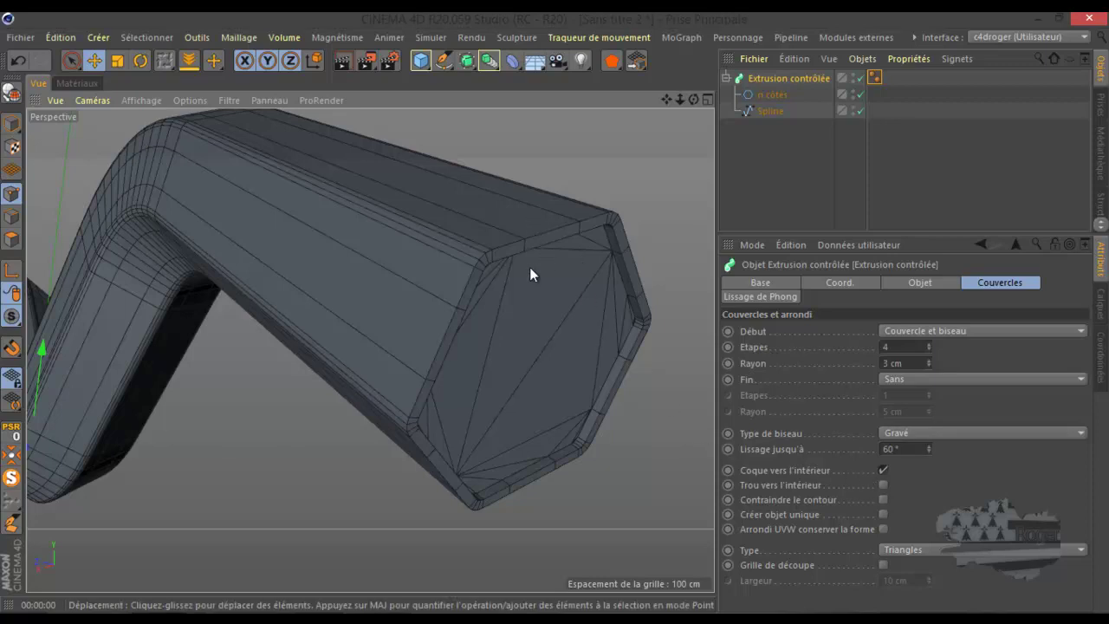
left_click_drag(558, 310, 555, 312, "alt")
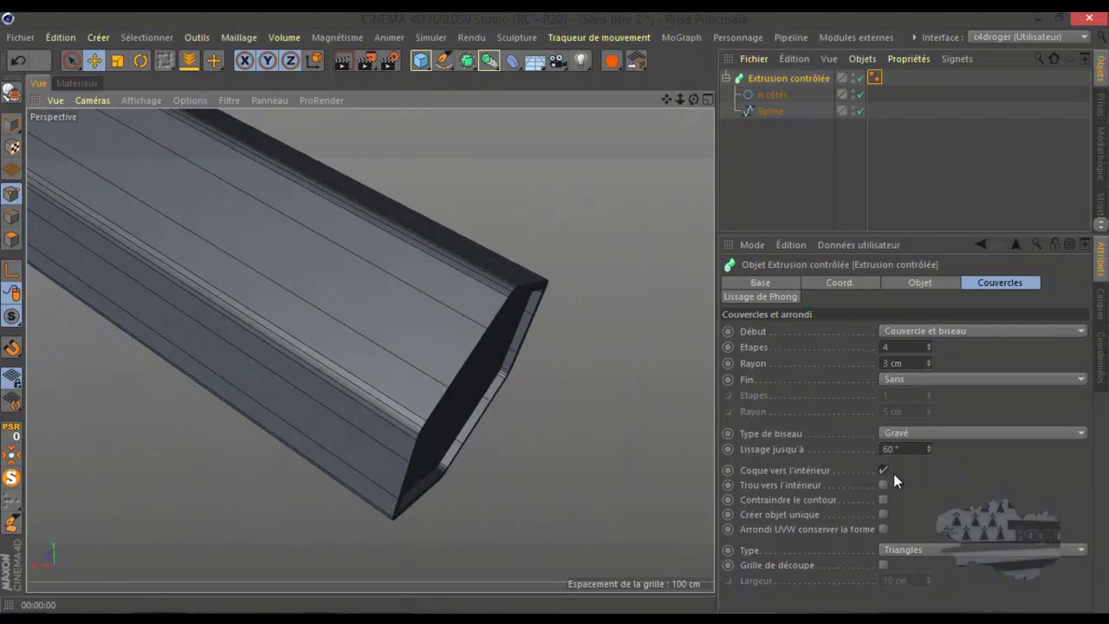
Toggle Coque vers l'intérieur off and on to compare the start bevel's direction, leaving the option enabled.
left_click(882, 471)
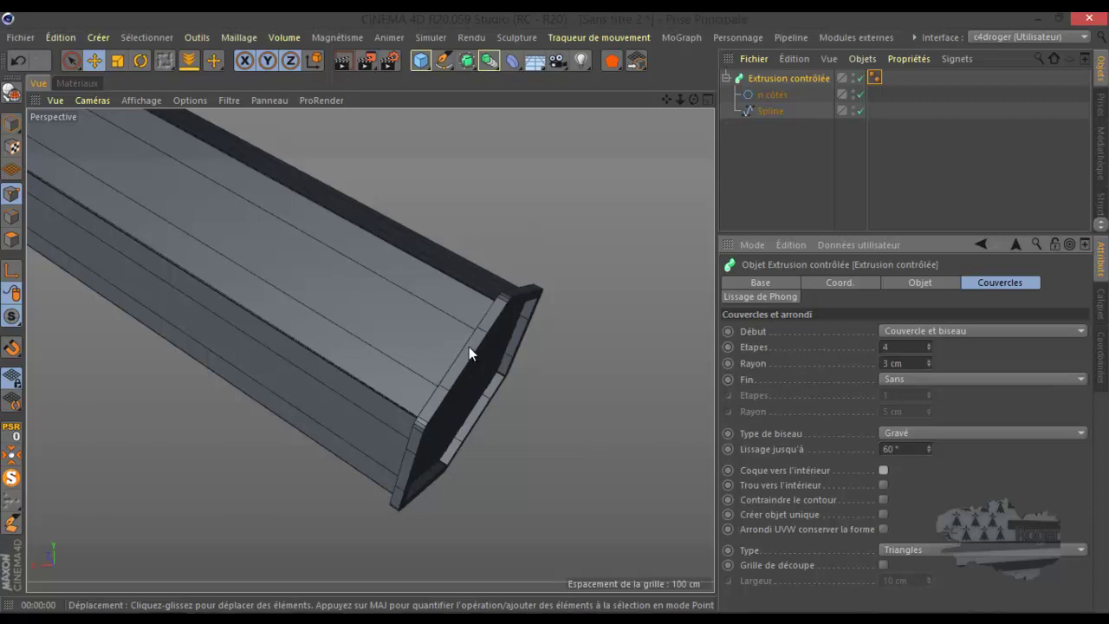
left_click(882, 470)
left_click(882, 470)
left_click(883, 470)
left_click(883, 470)
left_click(882, 469)
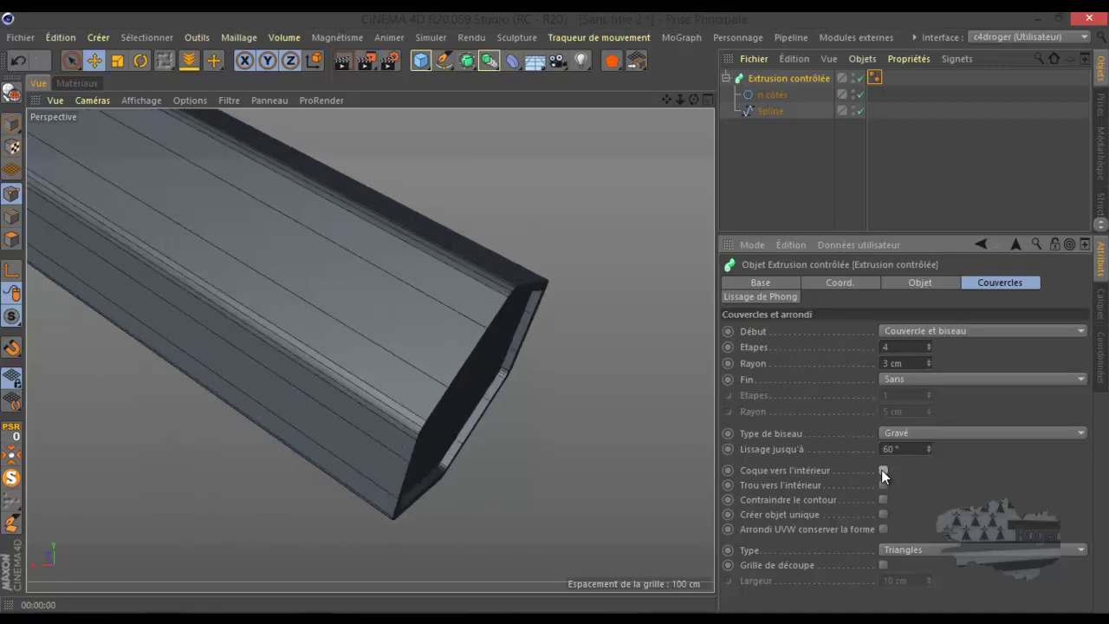
left_click(882, 470)
left_click_drag(695, 100, 557, 312)
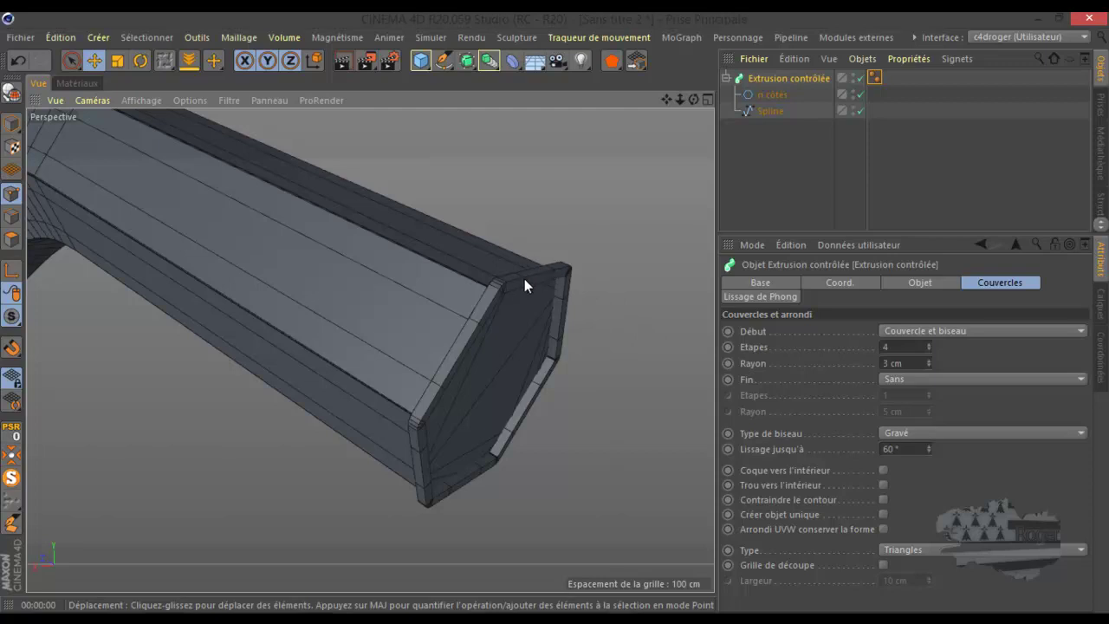
left_click(882, 470)
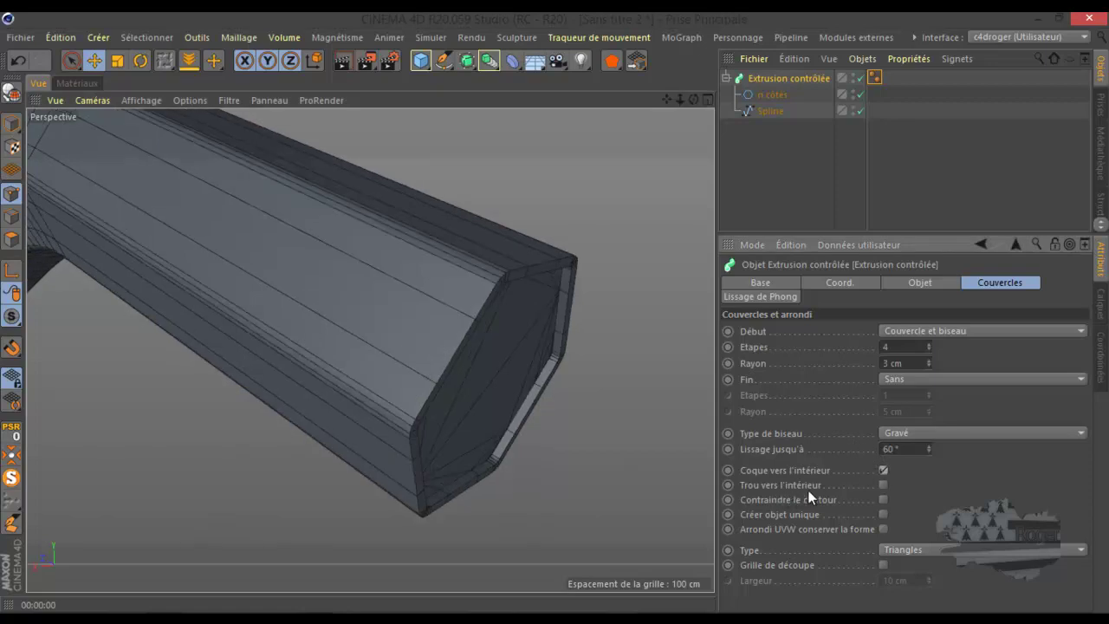
Try Trou vers l'intérieur with Coque vers l'intérieur off and on, inspect the tube, and disable the hole option.
left_click(884, 471)
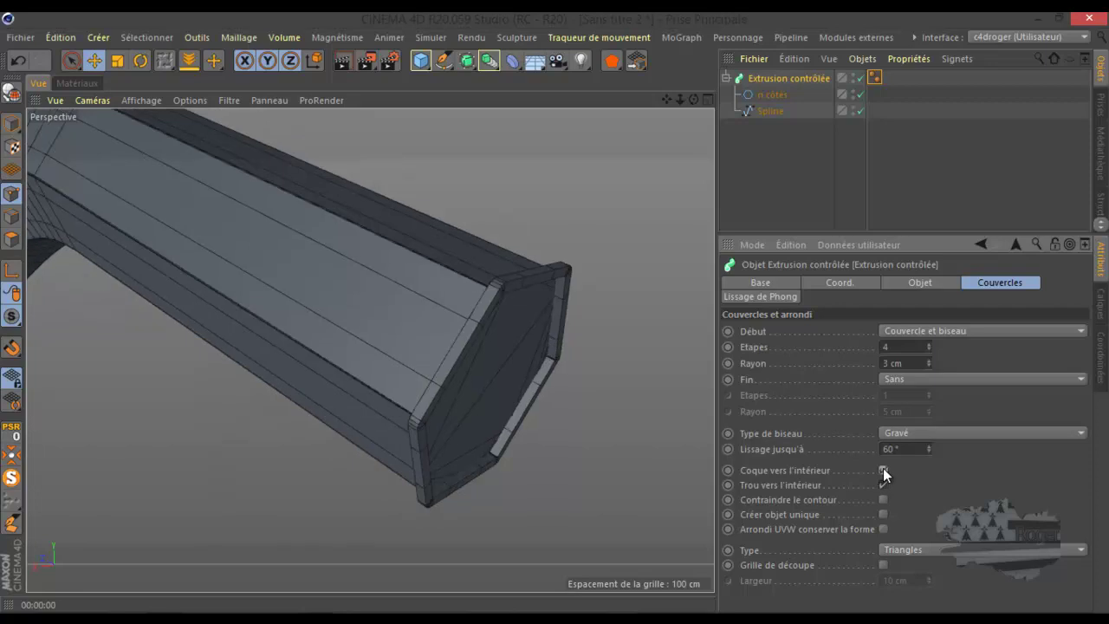
left_click(883, 471)
scroll(639, 434, "down", 5)
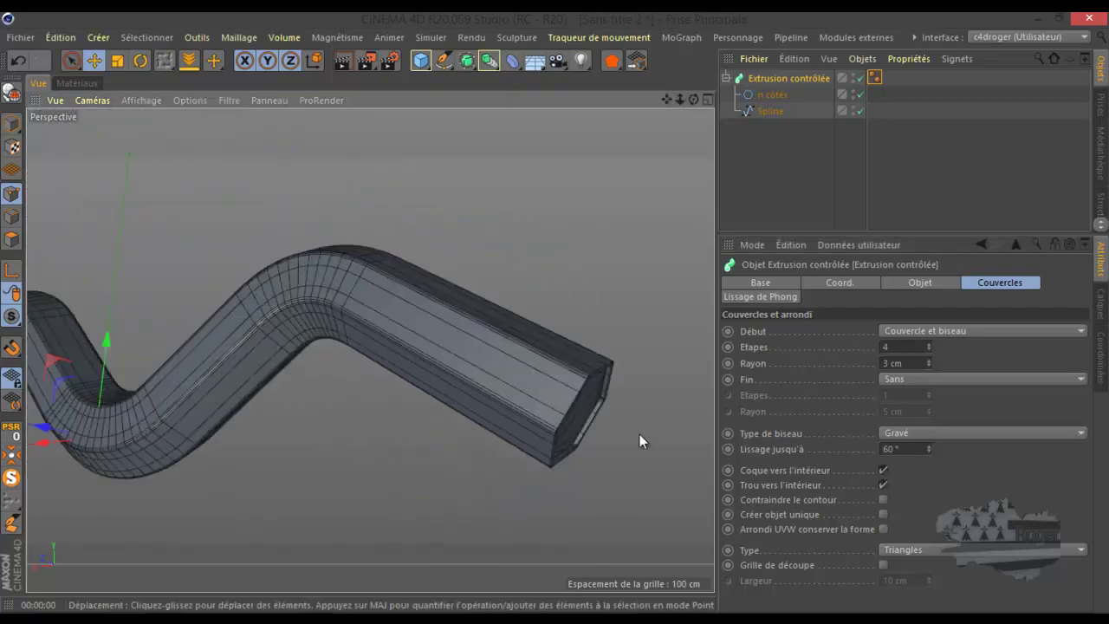
scroll(640, 434, "down", 4)
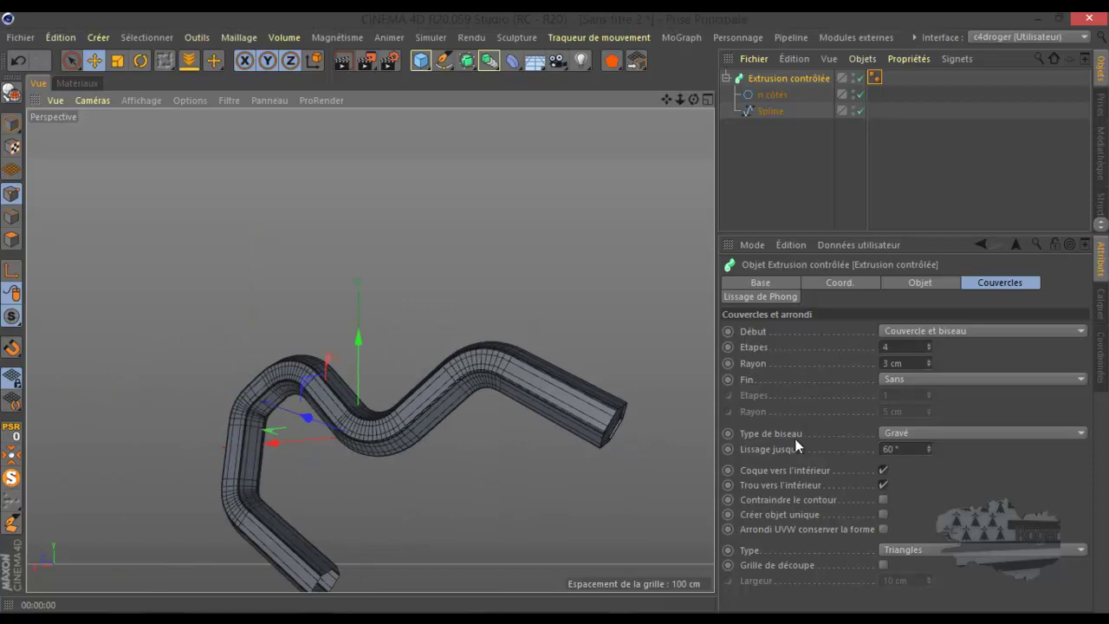
scroll(636, 480, "up", 4)
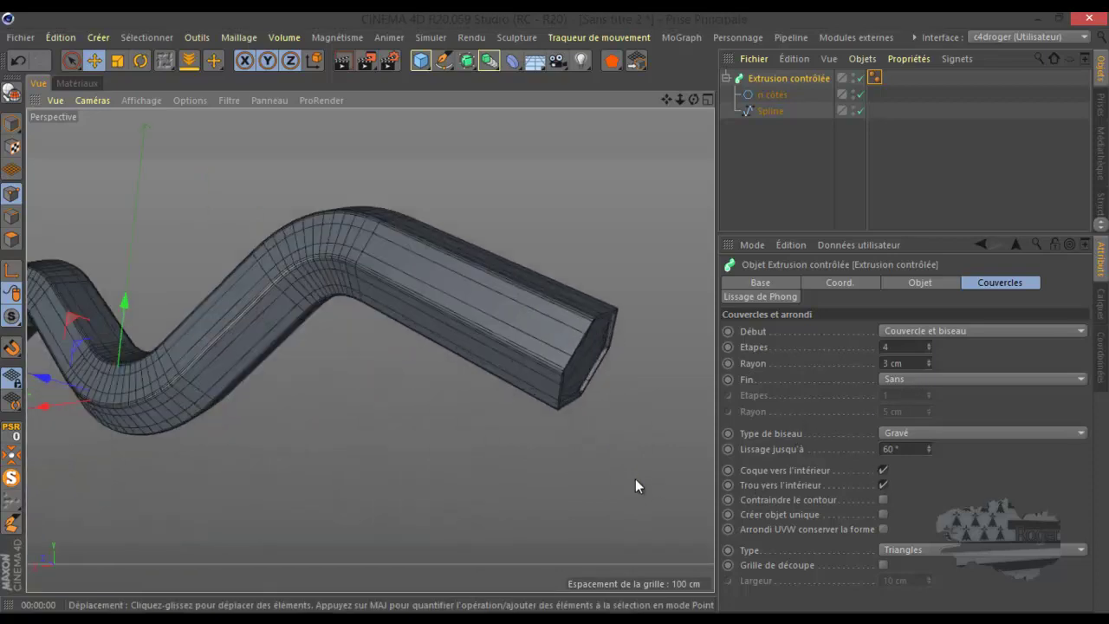
scroll(615, 337, "up", 2)
scroll(614, 335, "up", 2)
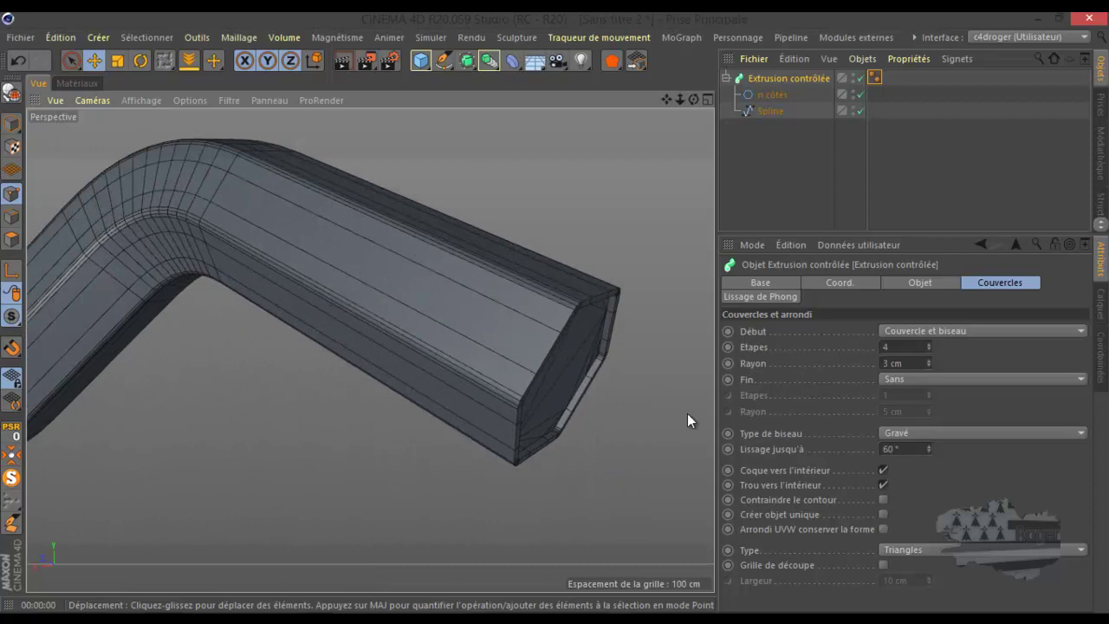
left_click(883, 486)
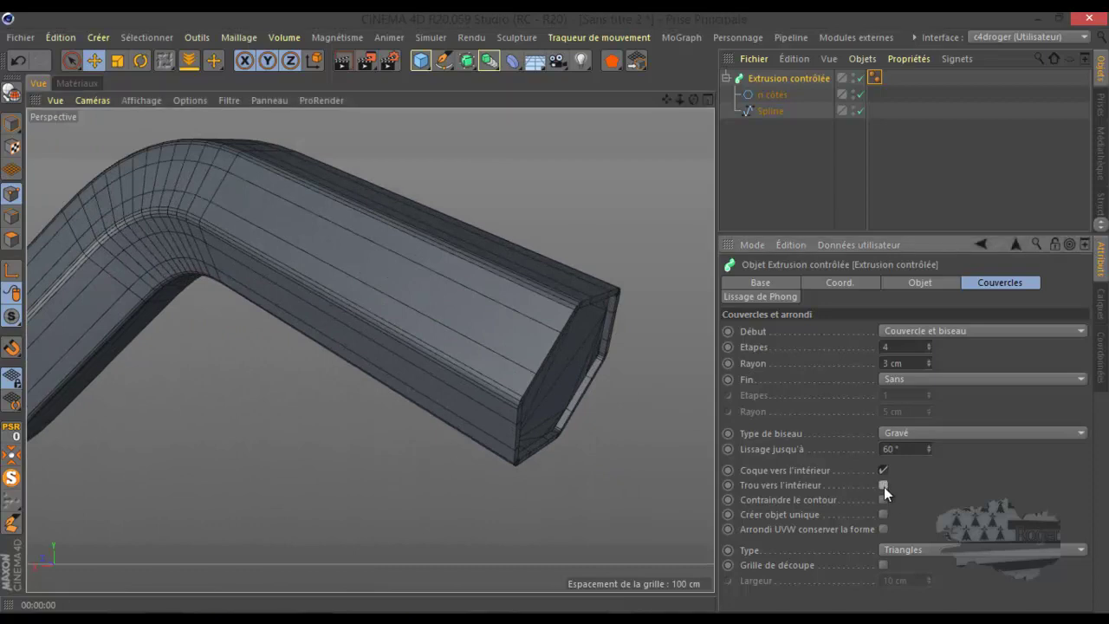
Try Contraindre le contour on and off while inspecting the tube's thickness, and briefly try Créer objet unique.
left_click(883, 500)
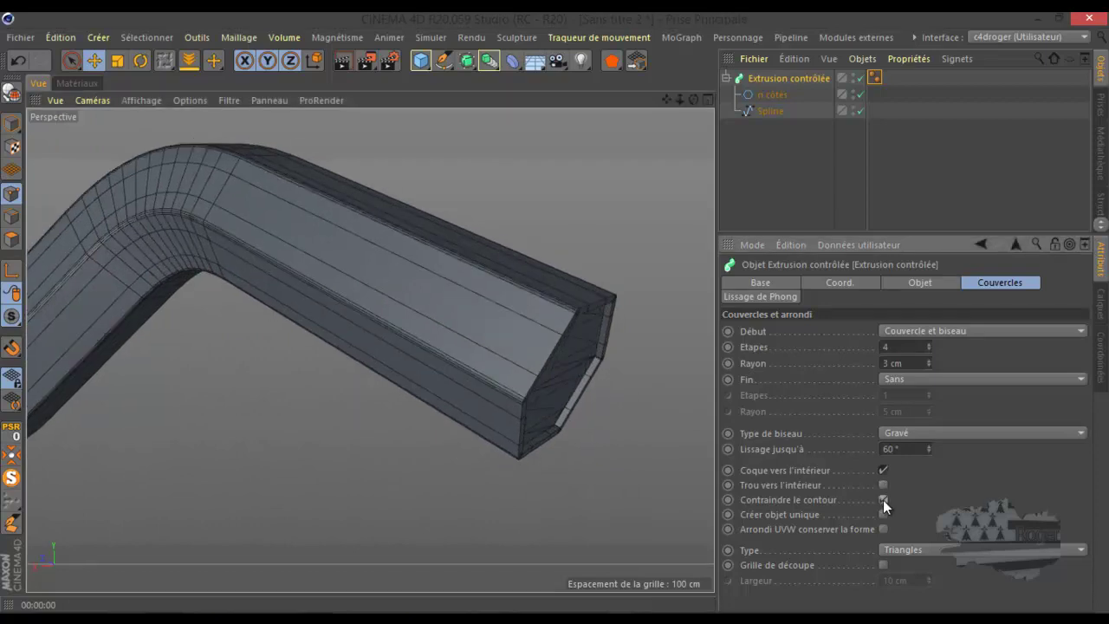
left_click(883, 501)
left_click(883, 500)
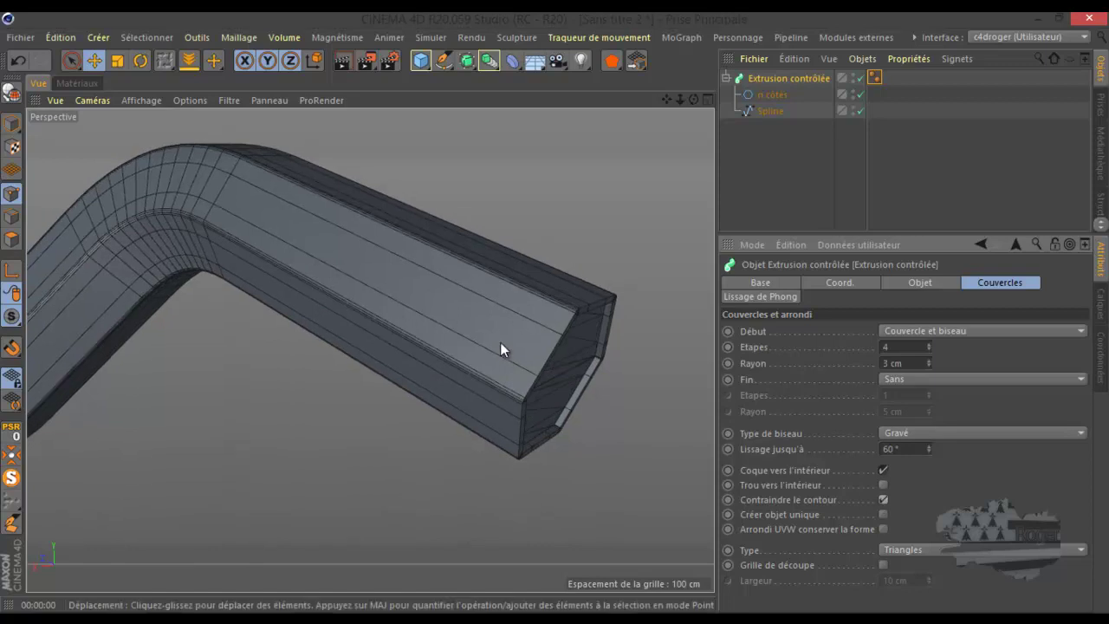
scroll(520, 329, "down", 3)
left_click_drag(693, 98, 559, 396)
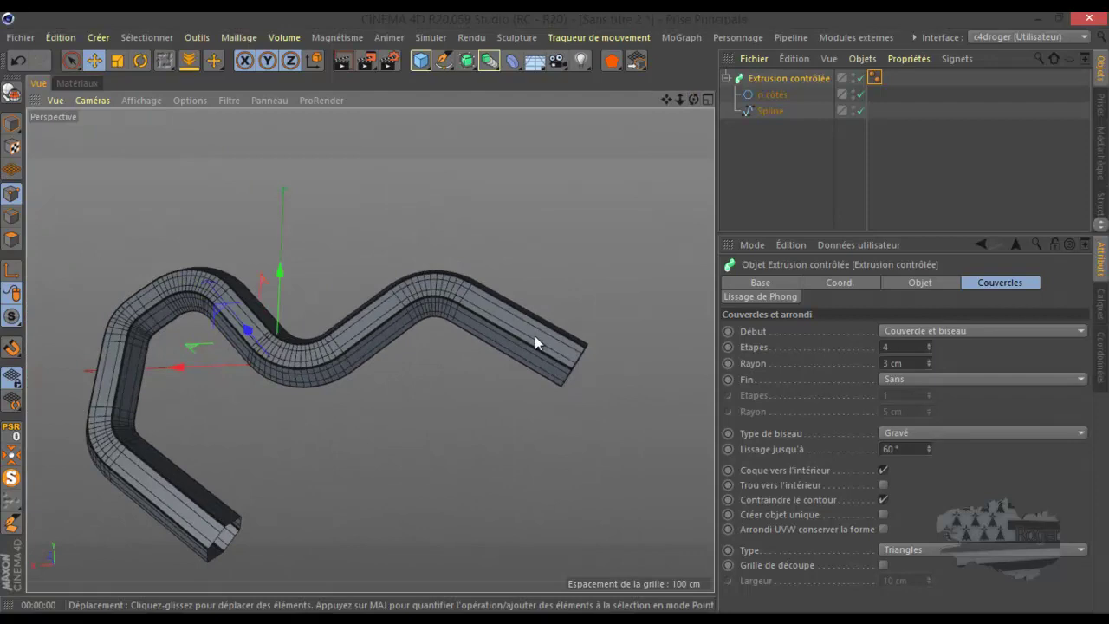
left_click(883, 500)
left_click(883, 515)
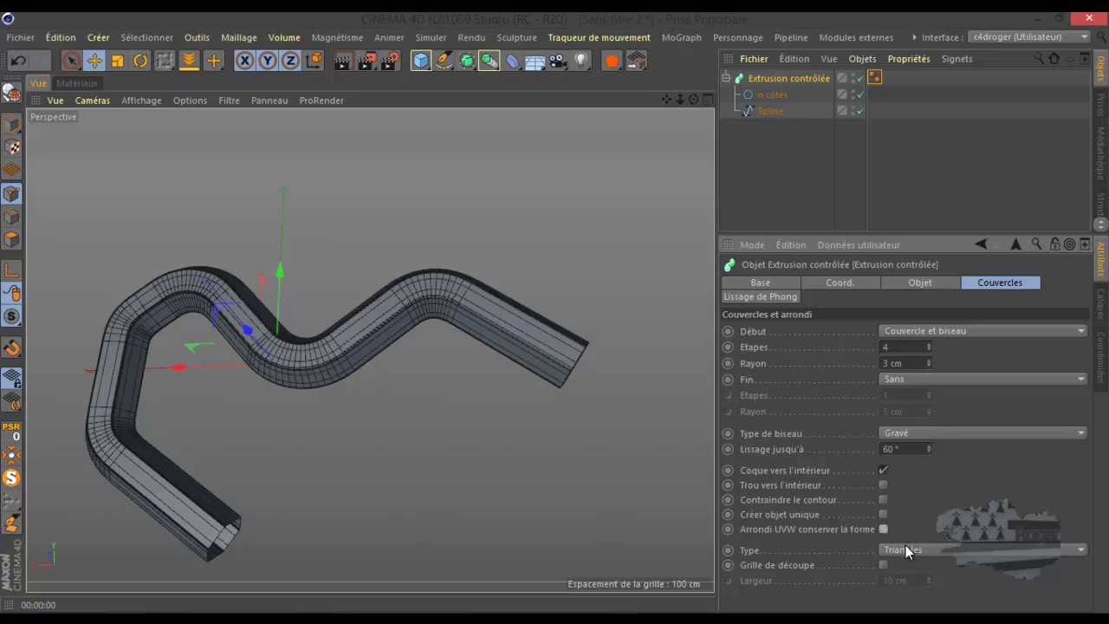
Try Quadrangles and N-gones as the cap polygon Type, and restore Triangles.
left_click(906, 549)
left_click(912, 584)
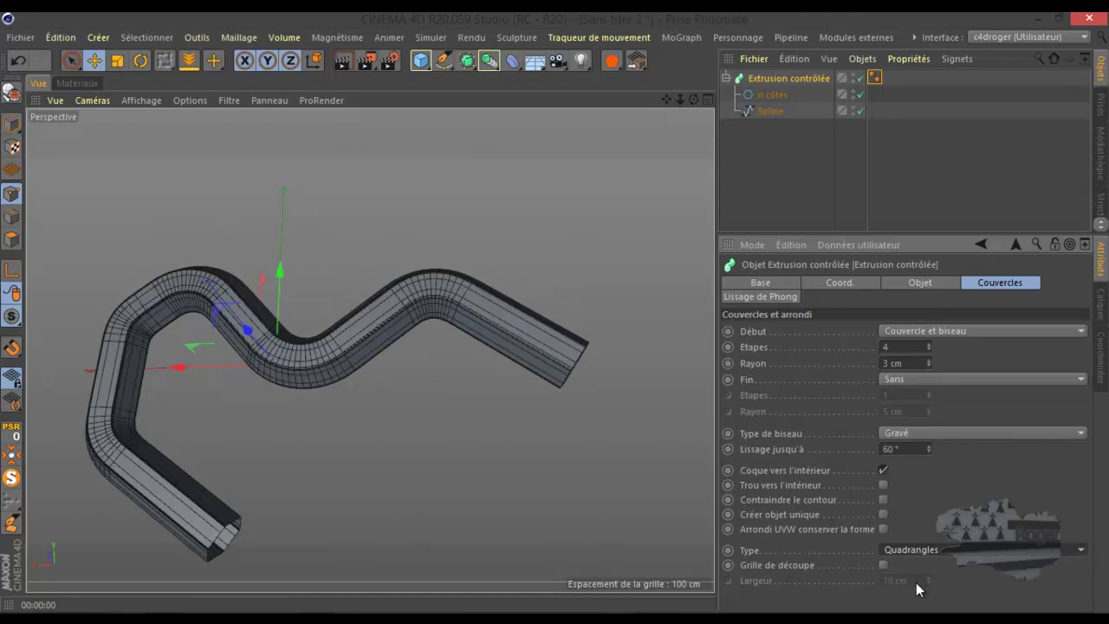
left_click(914, 549)
left_click(917, 597)
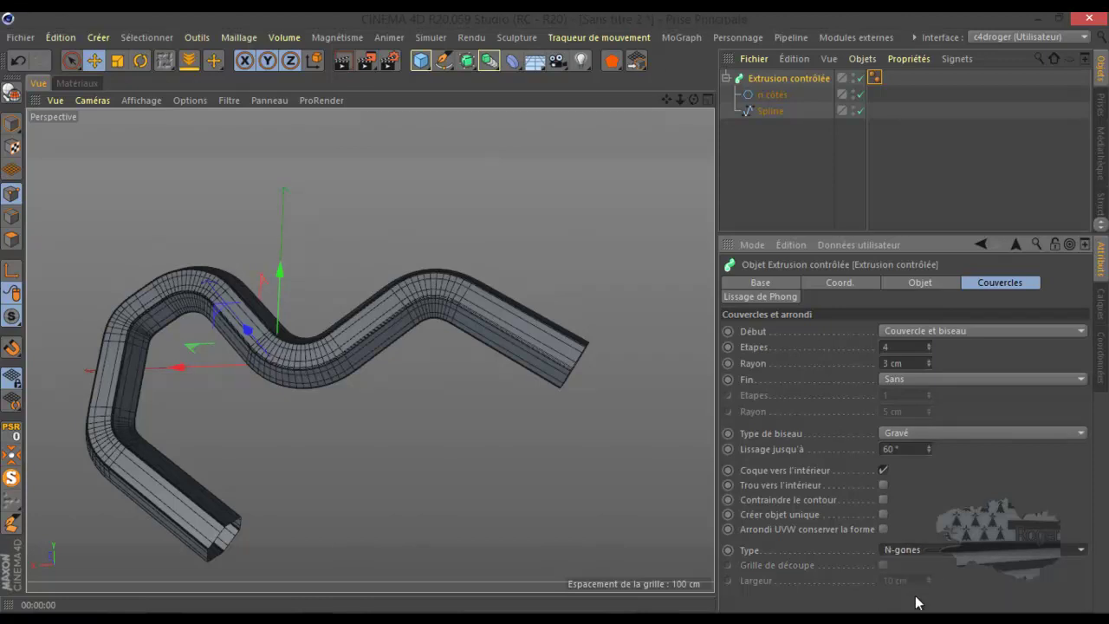
left_click(922, 550)
left_click(918, 566)
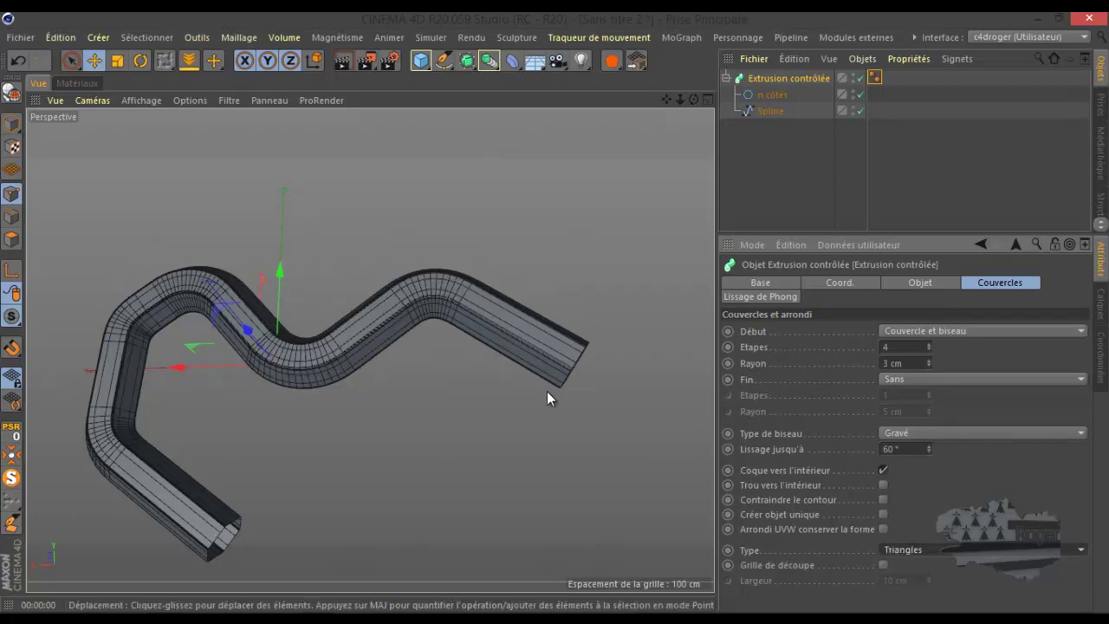
Try Quadrangles as the cap polygon Type and inspect the start cap's faces and bevelled corner up close.
scroll(572, 368, "up", 3)
left_click_drag(693, 99, 642, 170)
scroll(593, 255, "up", 2)
scroll(593, 256, "up", 2)
left_click(916, 549)
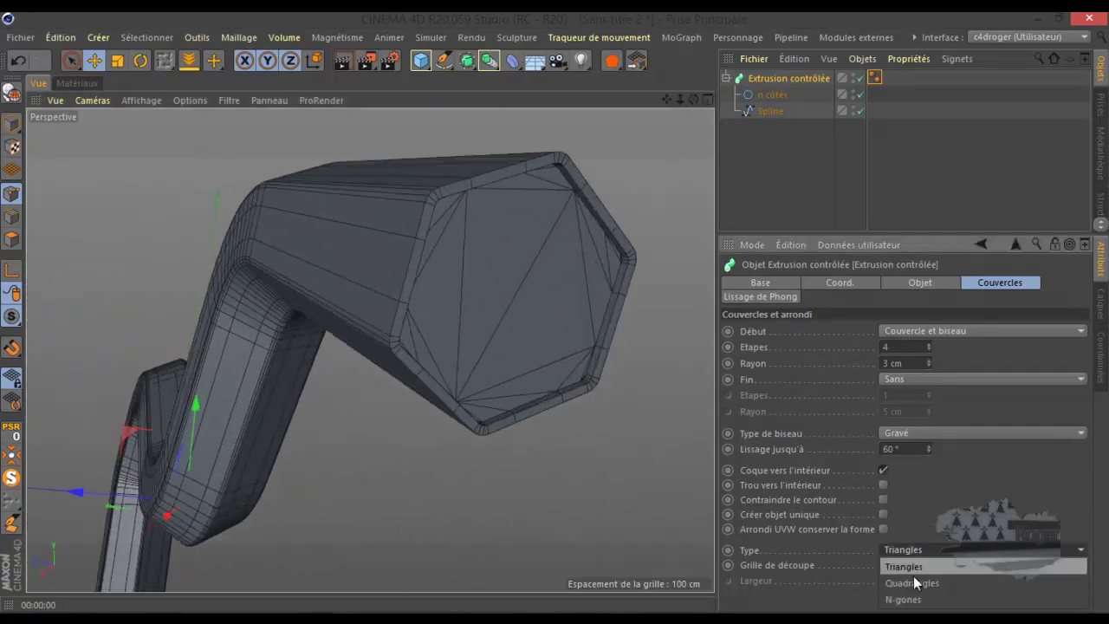
left_click(915, 582)
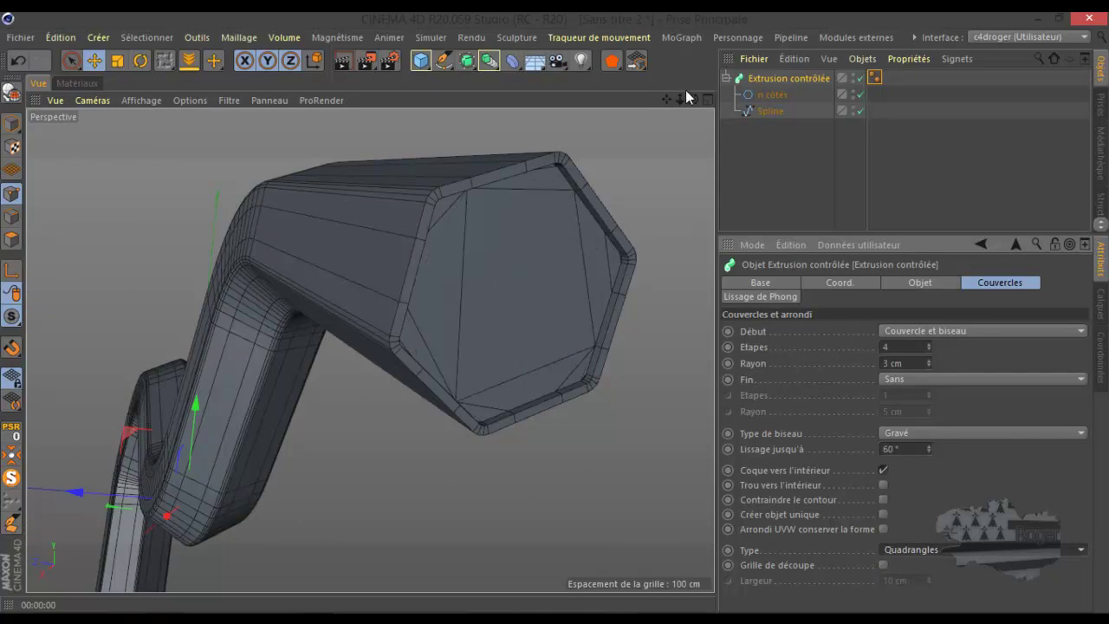
left_click_drag(693, 96, 576, 277)
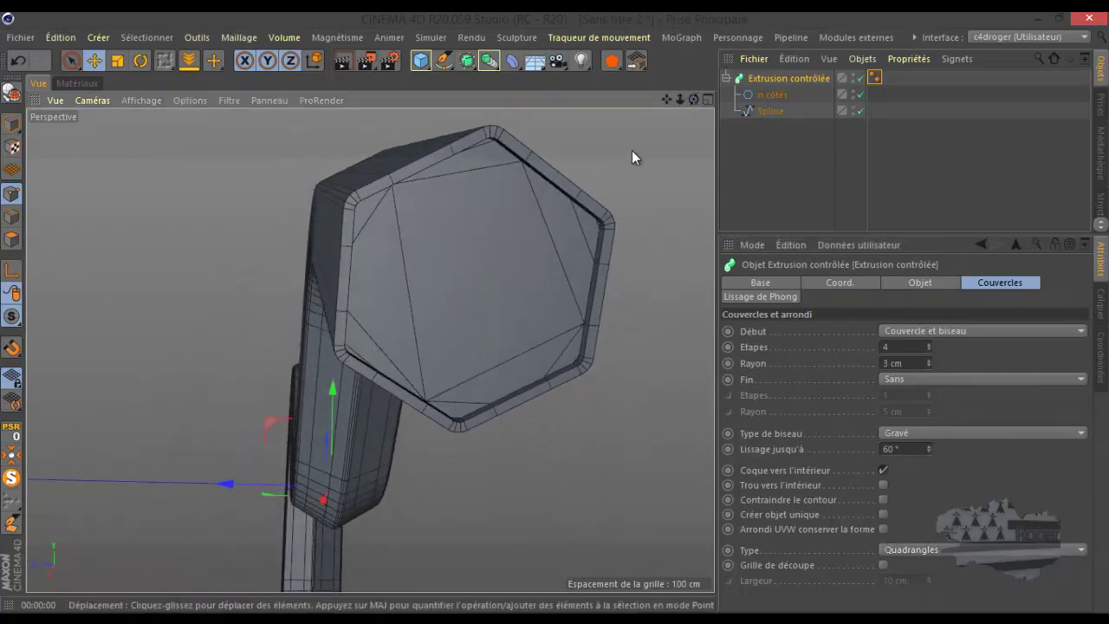
scroll(598, 230, "up", 5)
scroll(598, 231, "up", 2)
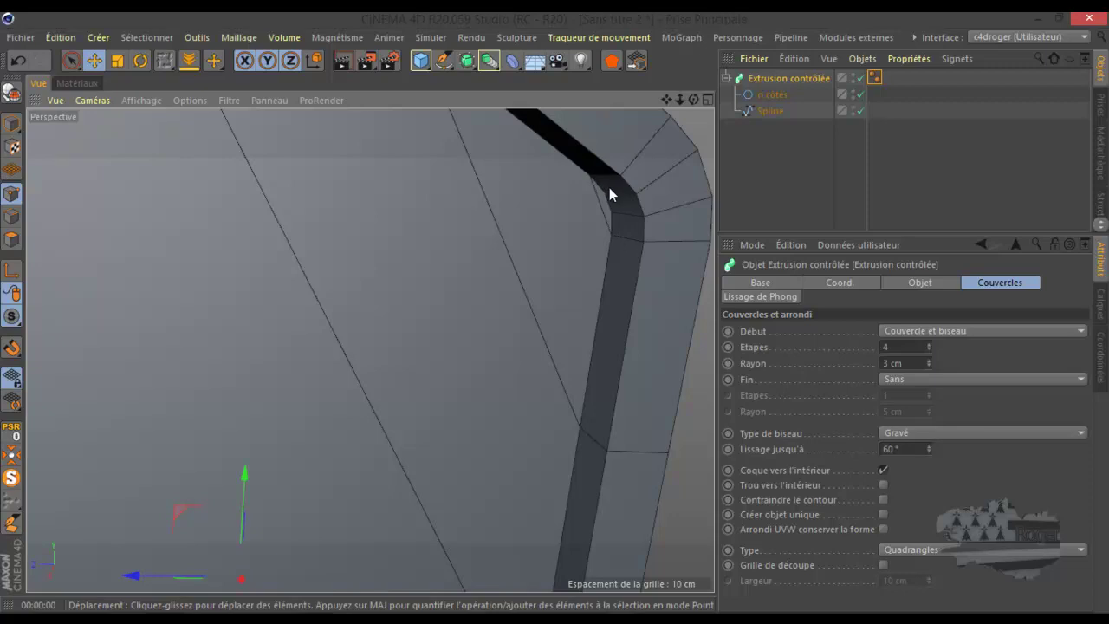
scroll(614, 230, "down", 2)
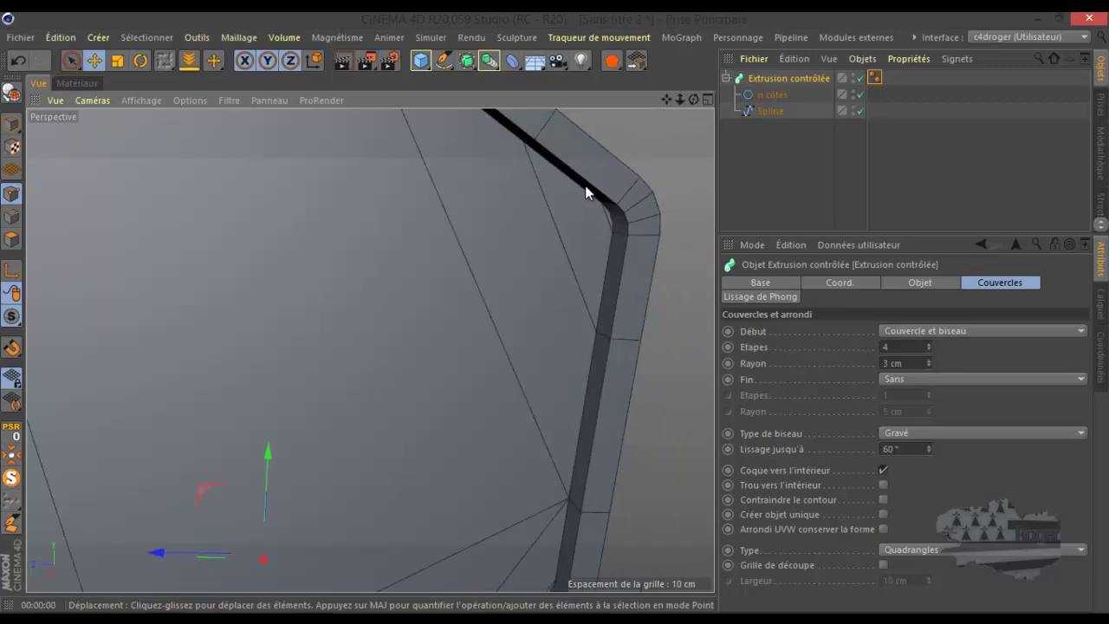
scroll(601, 286, "down", 5)
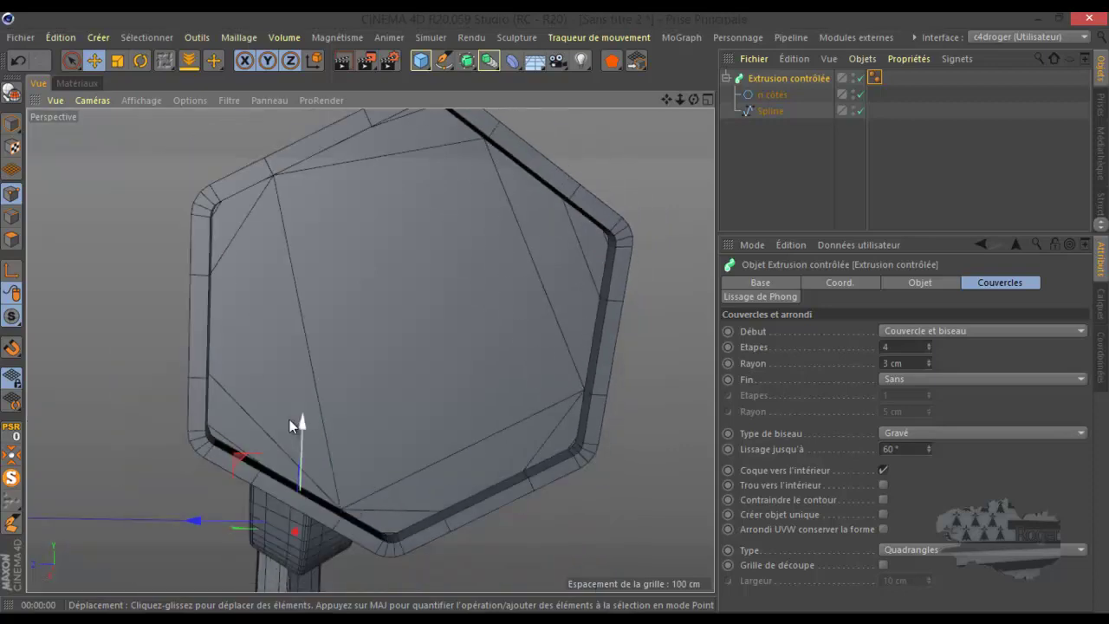
Try N-gones as the cap polygon Type, inspect the start cap, and restore Triangles.
left_click(906, 549)
left_click(910, 599)
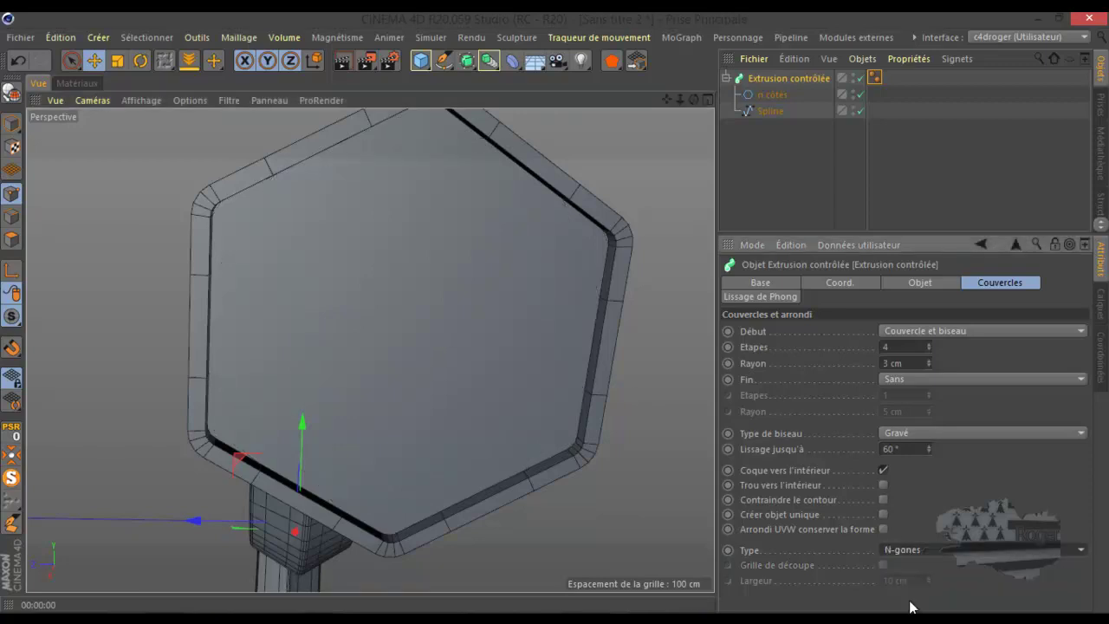
scroll(557, 312, "up", 5)
left_click_drag(556, 312, 331, 257, "alt")
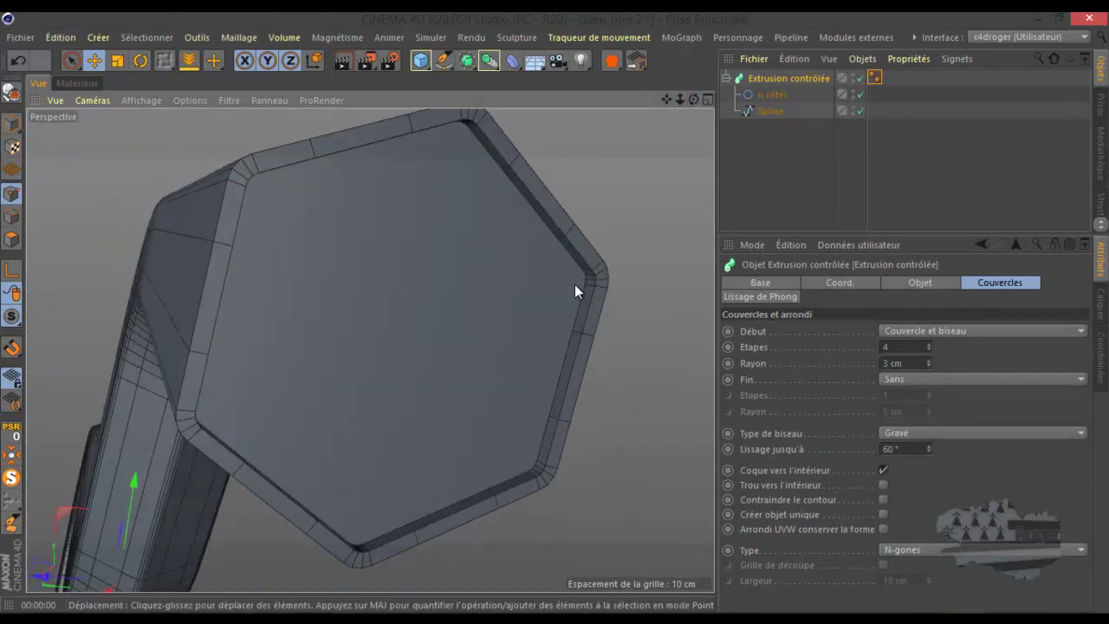
left_click(896, 548)
left_click(910, 567)
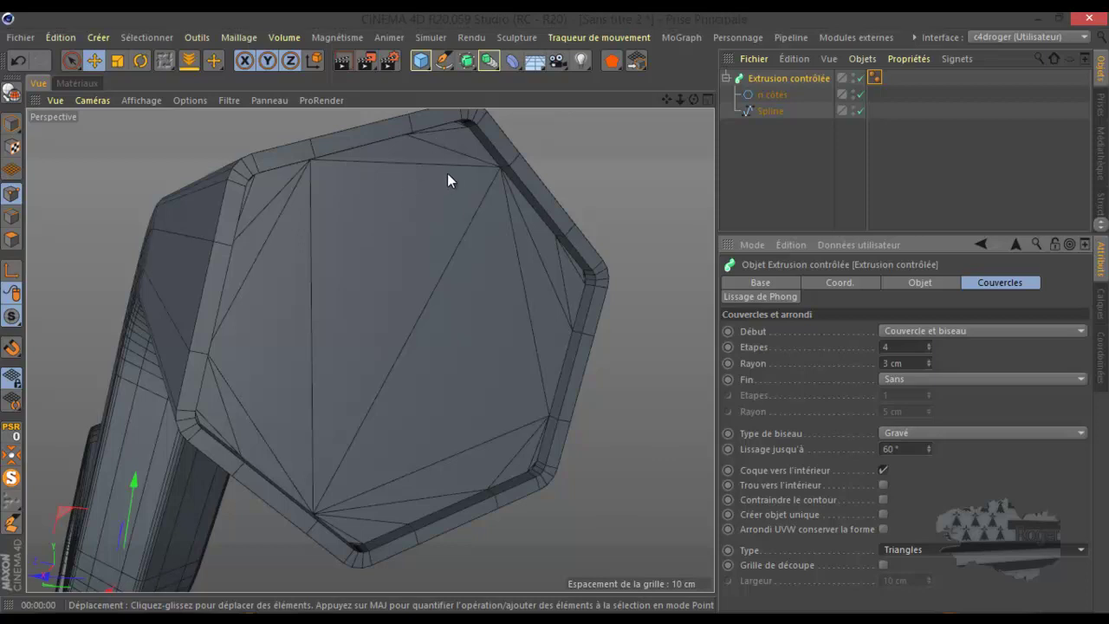
Set the cap polygon Type to Quadrangles and enable Grille de découpe.
left_click(912, 550)
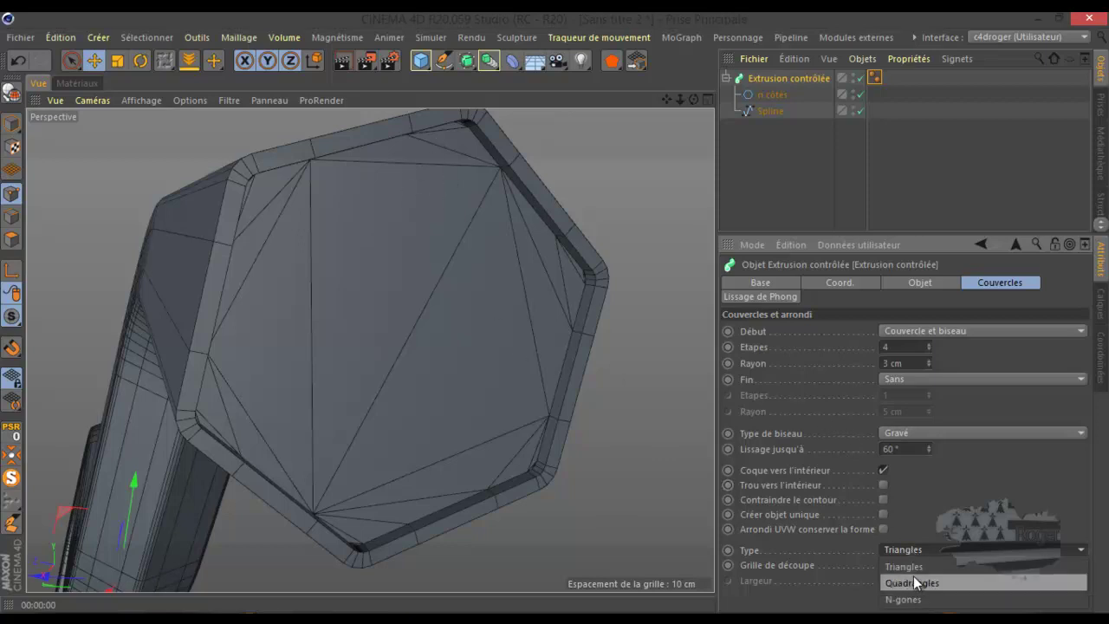
left_click(915, 583)
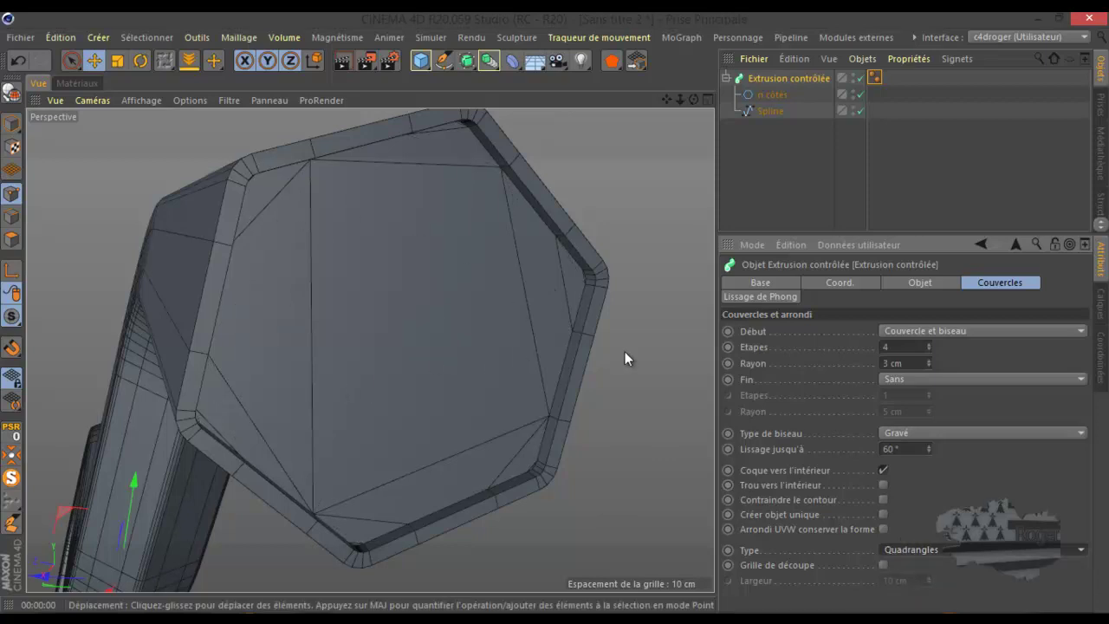
left_click(883, 566)
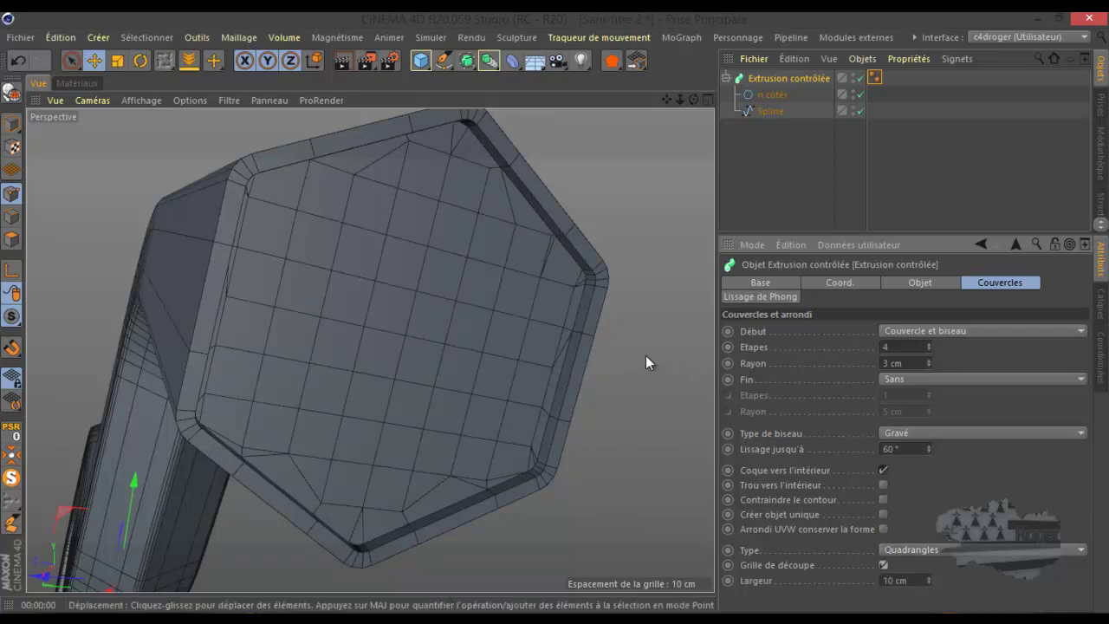
Examine how the start cap's grid polygons meet the bevel along its edges and at its corners.
scroll(519, 473, "up", 3)
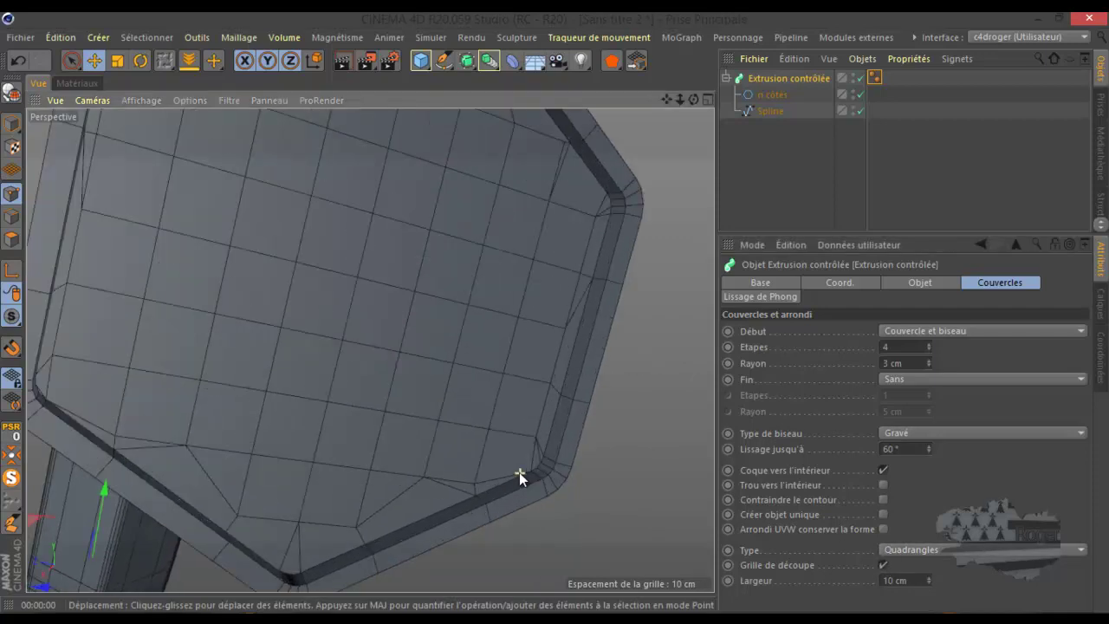
scroll(619, 212, "up", 5)
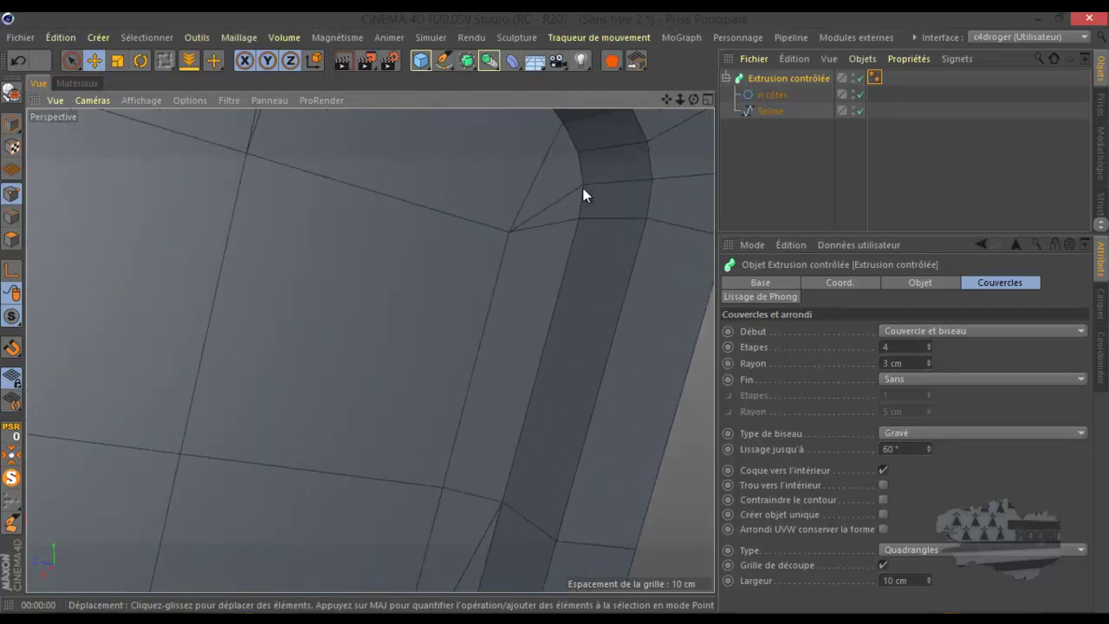
scroll(521, 234, "down", 3)
scroll(479, 422, "down", 2)
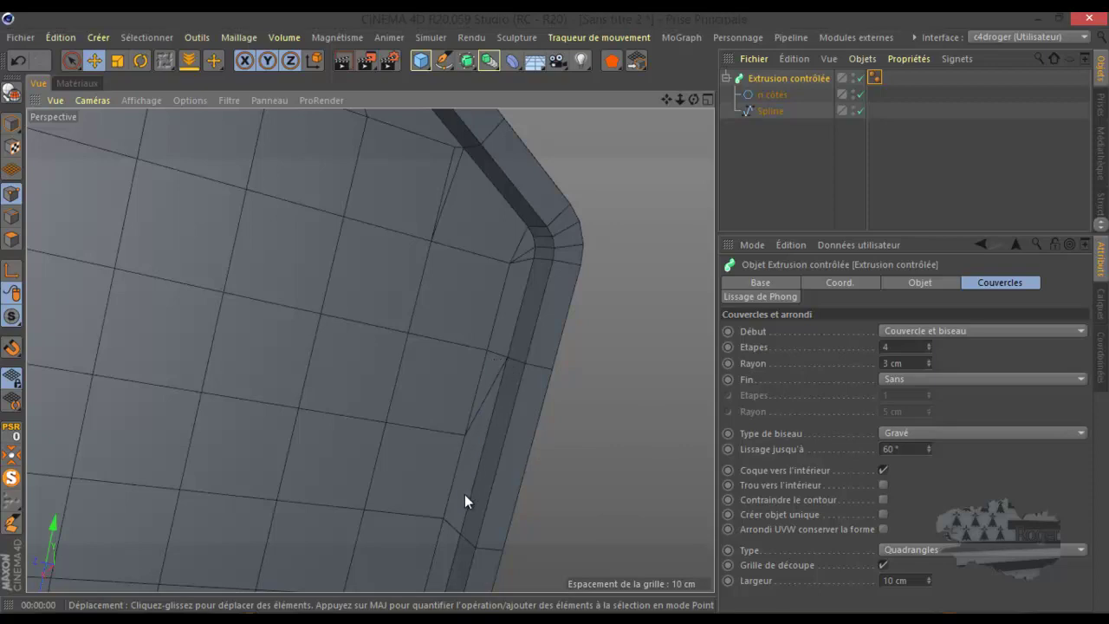
mouse_move(694, 99)
left_mouse_down()
mouse_move(553, 317)
mouse_move(697, 110)
left_mouse_up()
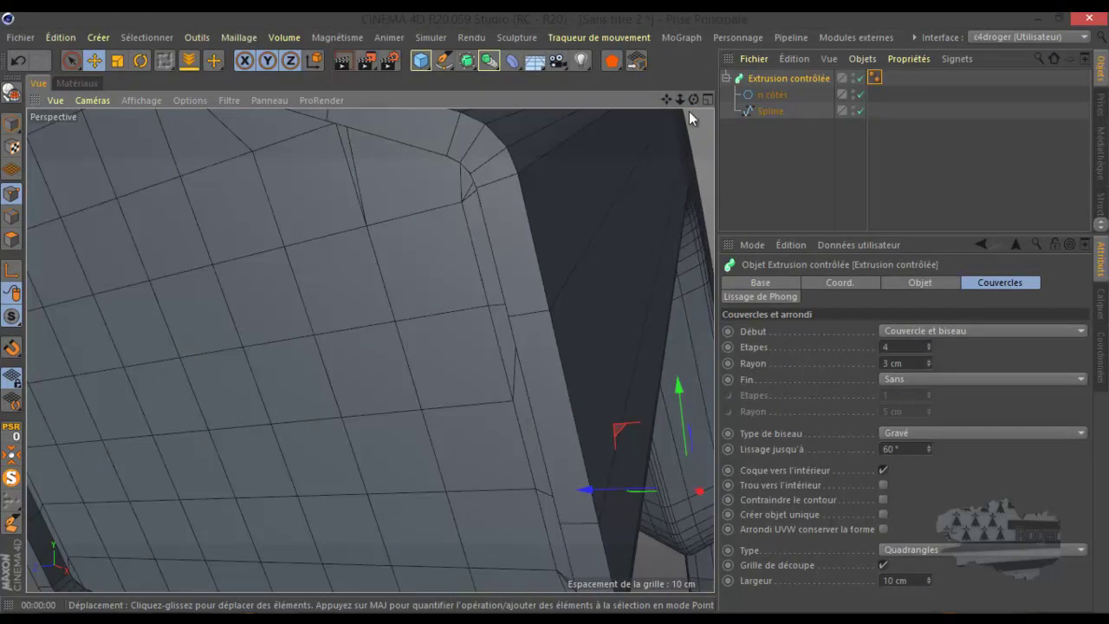
mouse_move(693, 99)
left_mouse_down()
mouse_move(555, 311)
mouse_move(690, 99)
left_mouse_up()
scroll(638, 230, "down", 3)
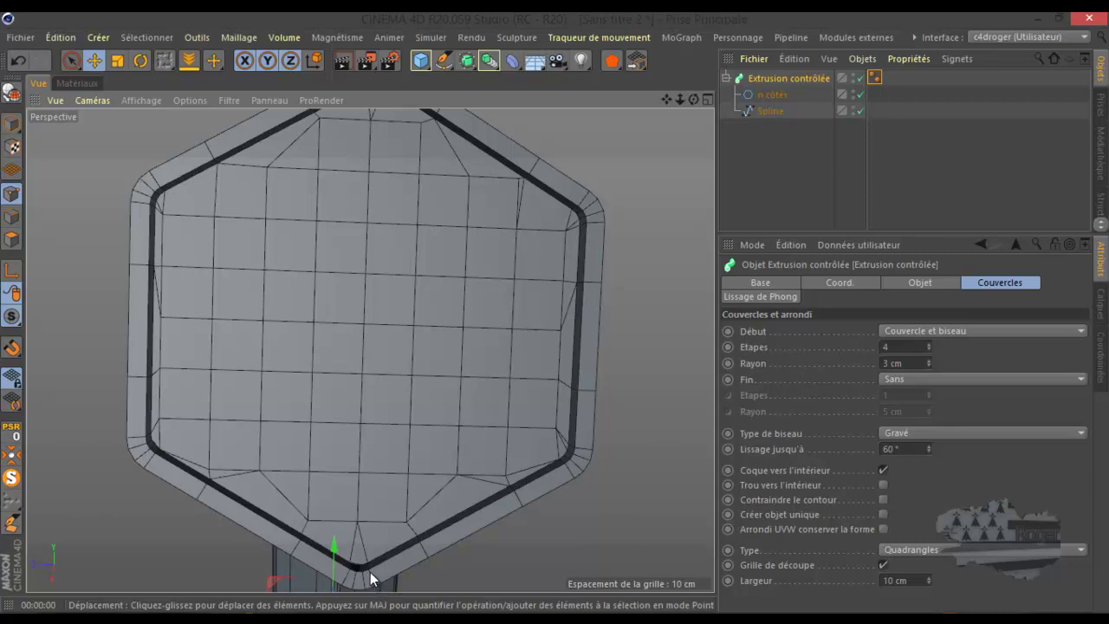
scroll(370, 572, "down", 1)
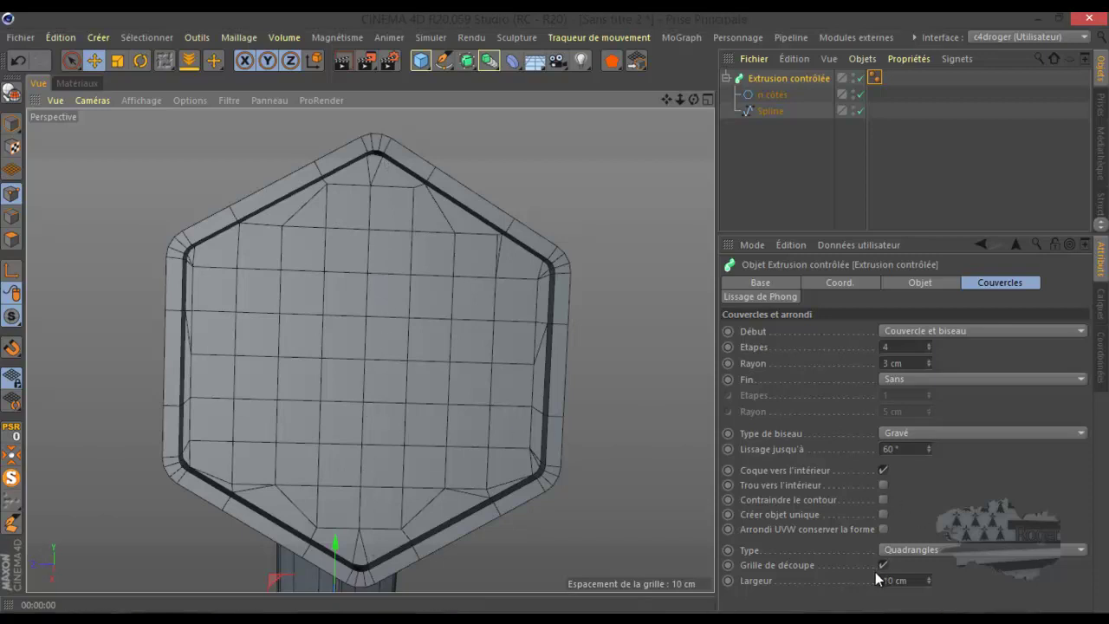
Try a finer cap grid by lowering Largeur to 5 cm and below.
left_click(928, 584)
left_click(928, 584)
left_click(928, 585)
left_click(928, 584)
left_click(928, 584)
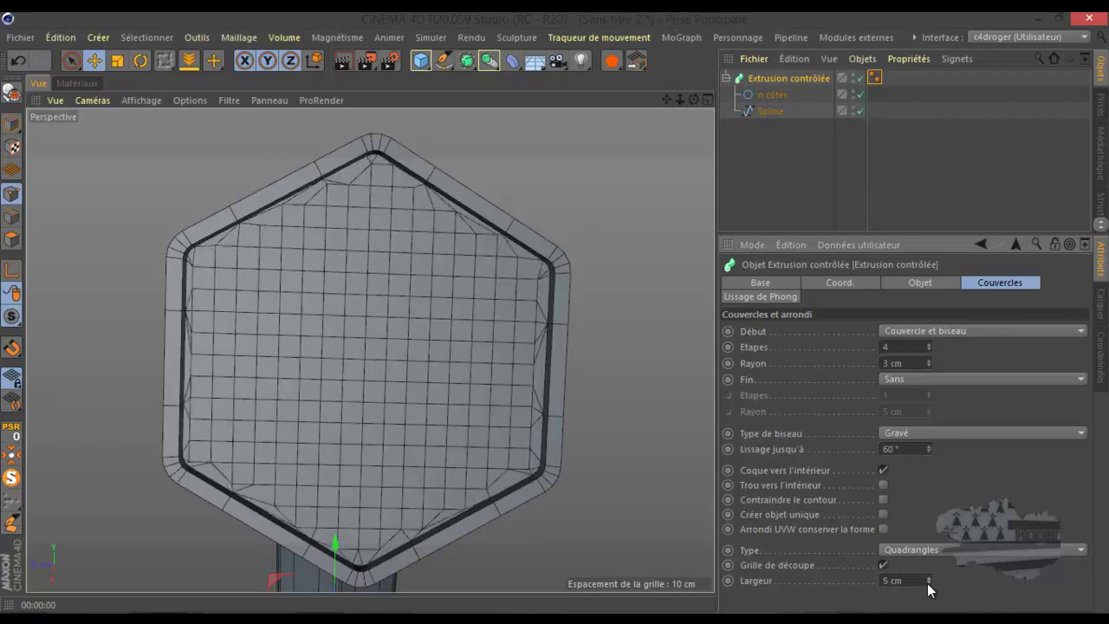
left_click(928, 584)
left_click(928, 584)
Raise the cap grid's Largeur to 20 cm, then disable Grille de découpe.
left_click(928, 578)
left_click(928, 577)
left_click(928, 577)
left_click(928, 577)
left_click(928, 577)
left_click(928, 577)
left_click(928, 578)
left_click(928, 577)
left_click(928, 577)
left_click(928, 577)
left_click(928, 577)
left_click(928, 577)
left_click(929, 578)
left_click(928, 577)
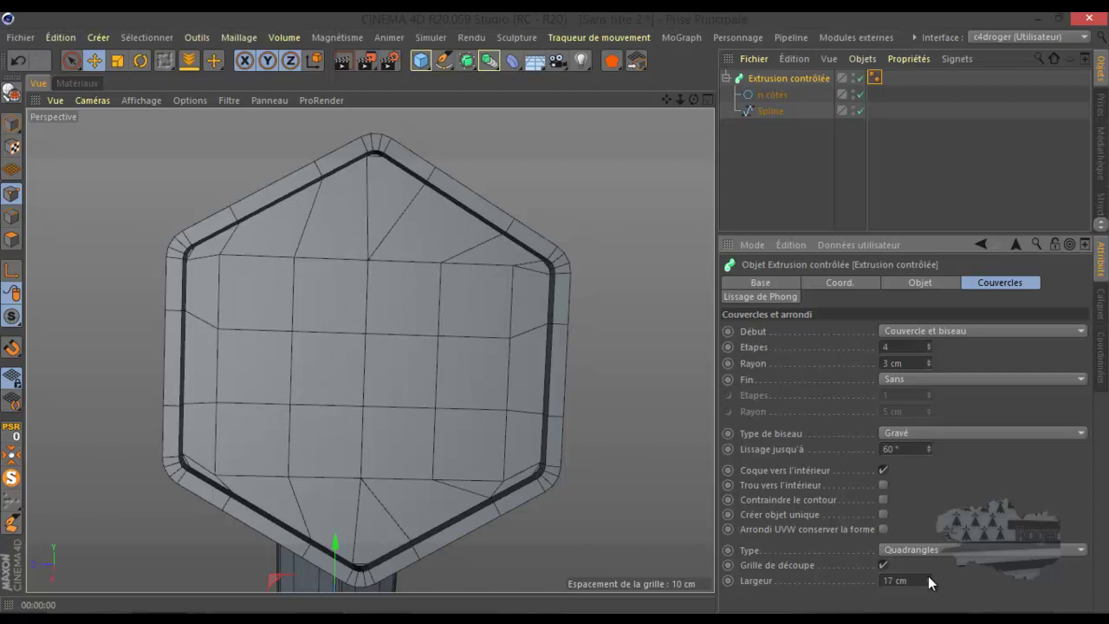
left_click(928, 578)
left_click(929, 577)
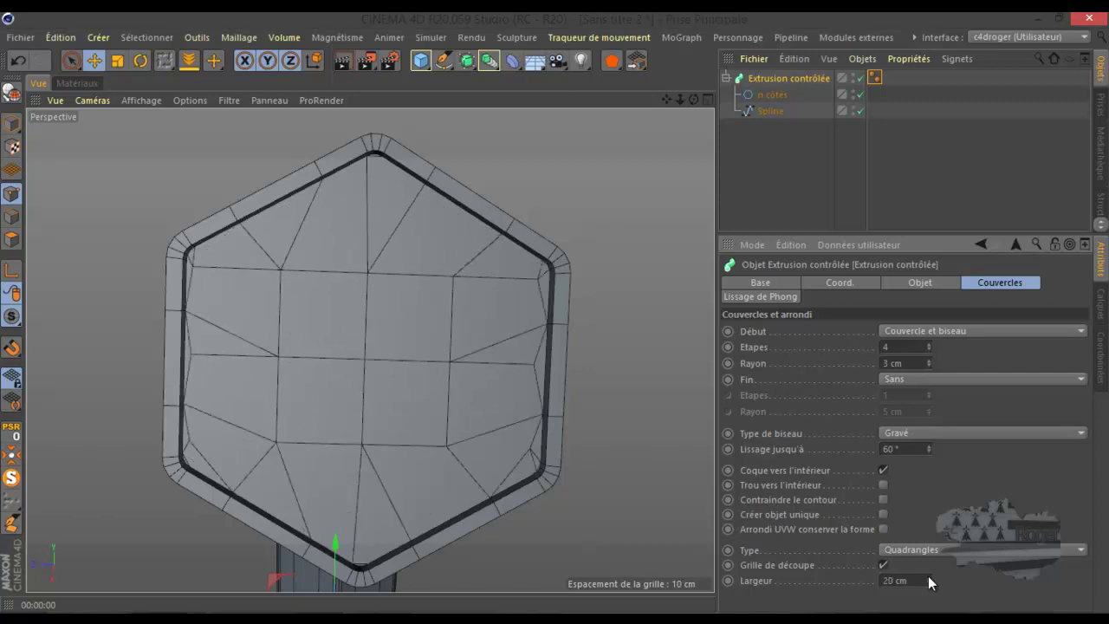
left_click(882, 565)
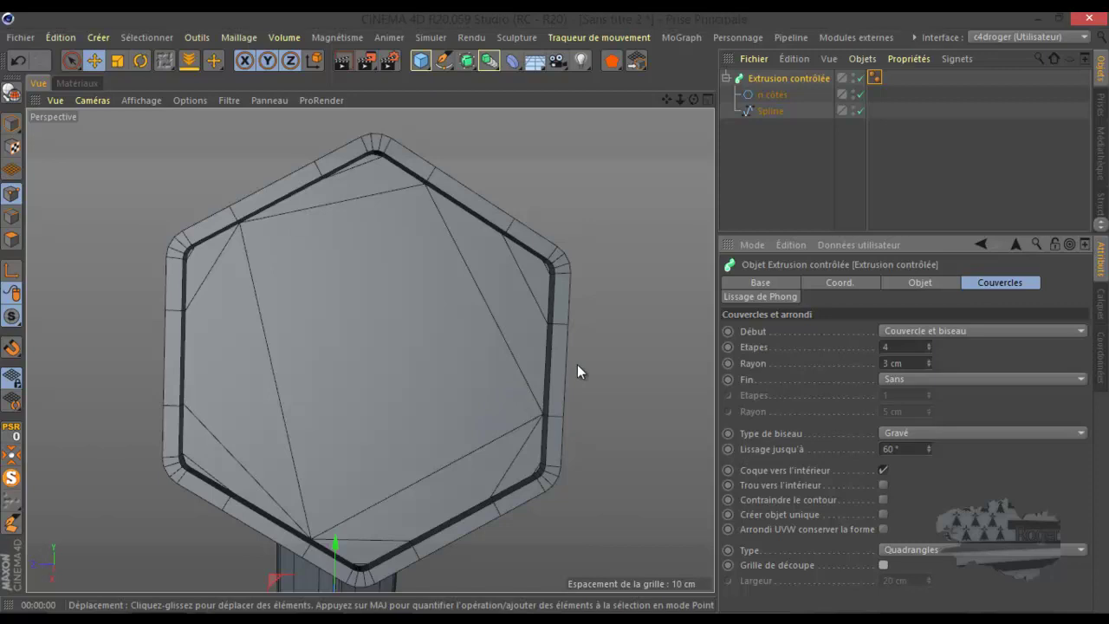
Review the sweep's Lissage de Phong settings, toggling Angle maximum off and on and checking the tag's own properties.
left_click(756, 296)
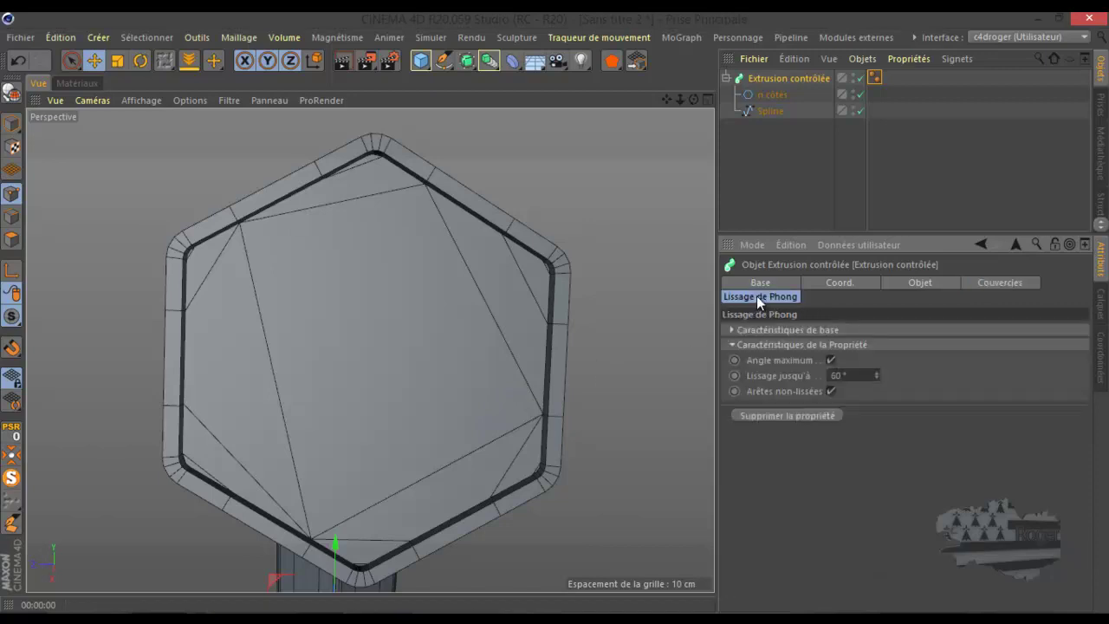
left_click(732, 330)
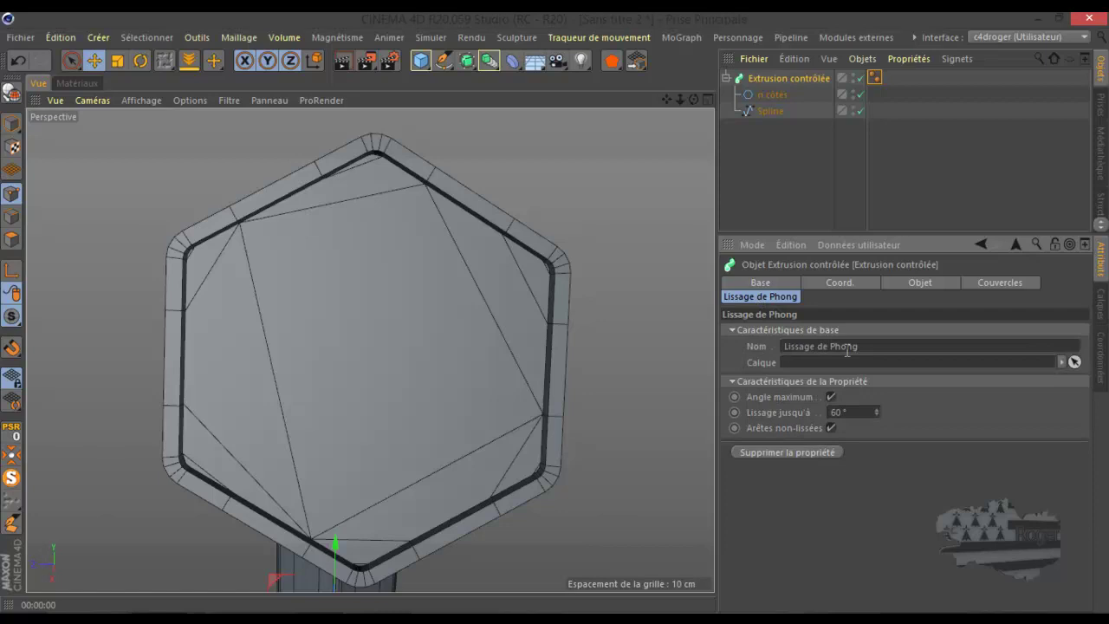
left_click(736, 331)
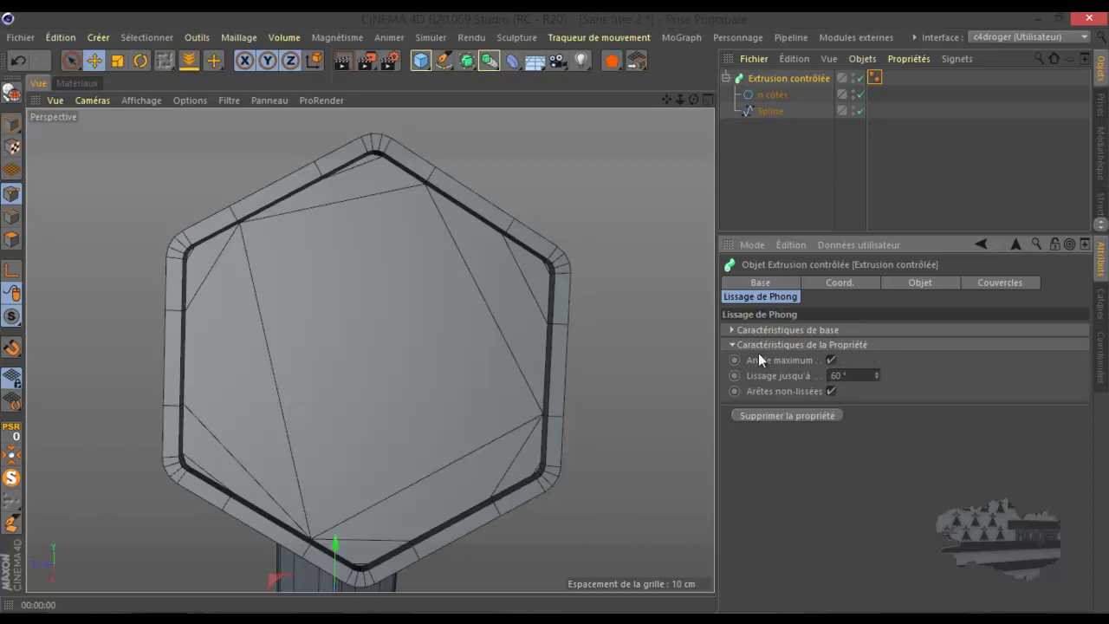
left_click(831, 360)
left_click(831, 360)
left_click(874, 78)
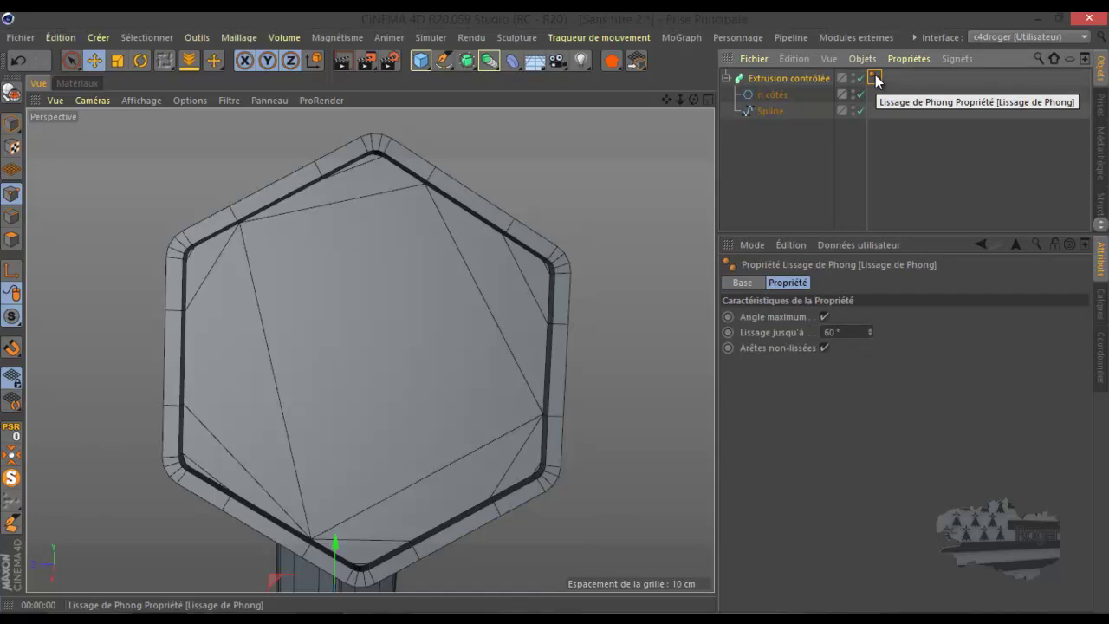
left_click(811, 79)
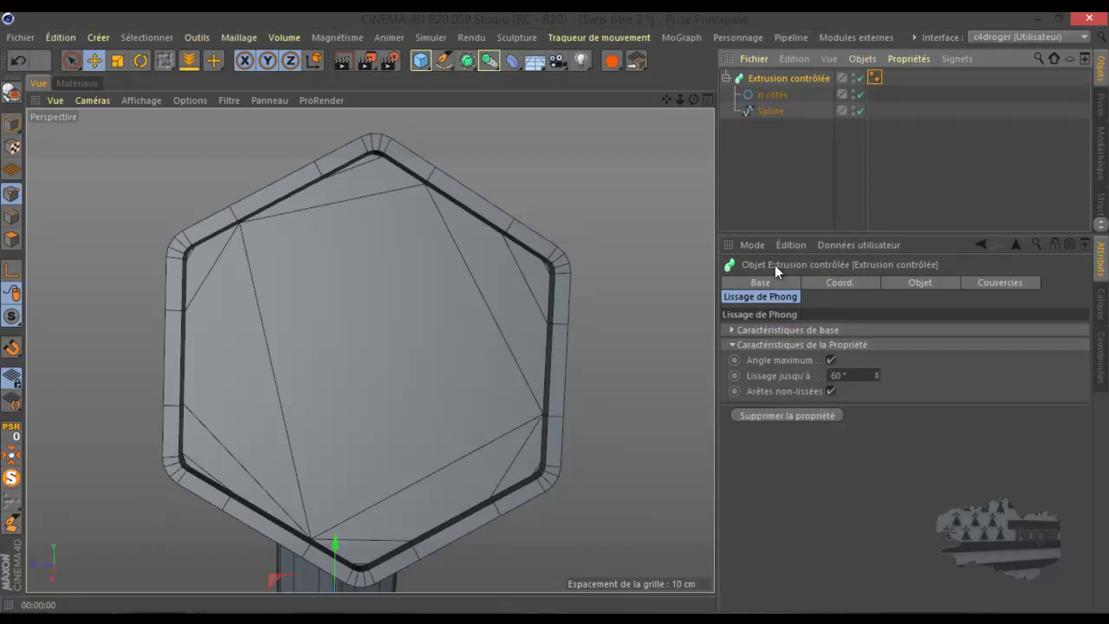
Render the view of the tube's capped end to check its Phong shading.
left_click_drag(689, 97, 691, 292)
scroll(522, 193, "up", 4)
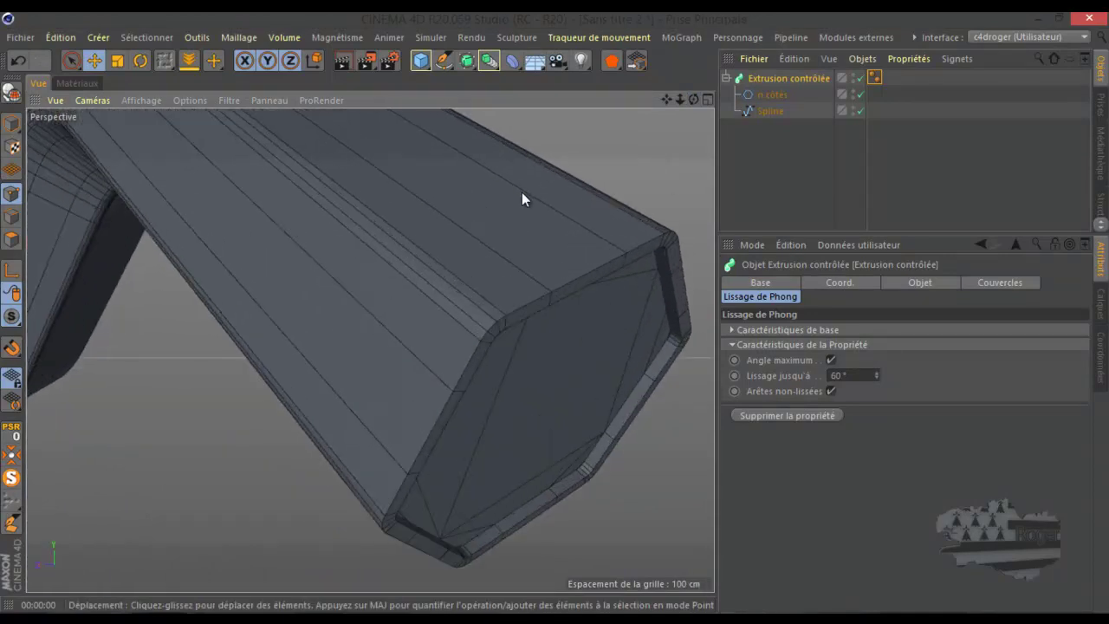
left_click(342, 61)
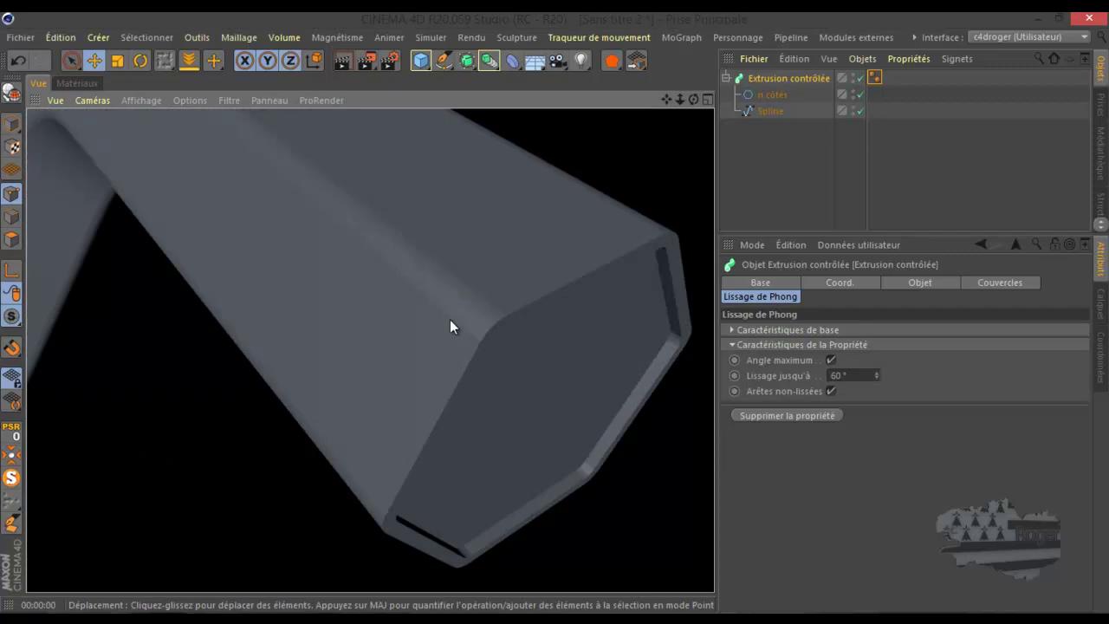
Set the Phong Lissage jusqu'à angle to 29° and render the view again.
left_click(876, 378)
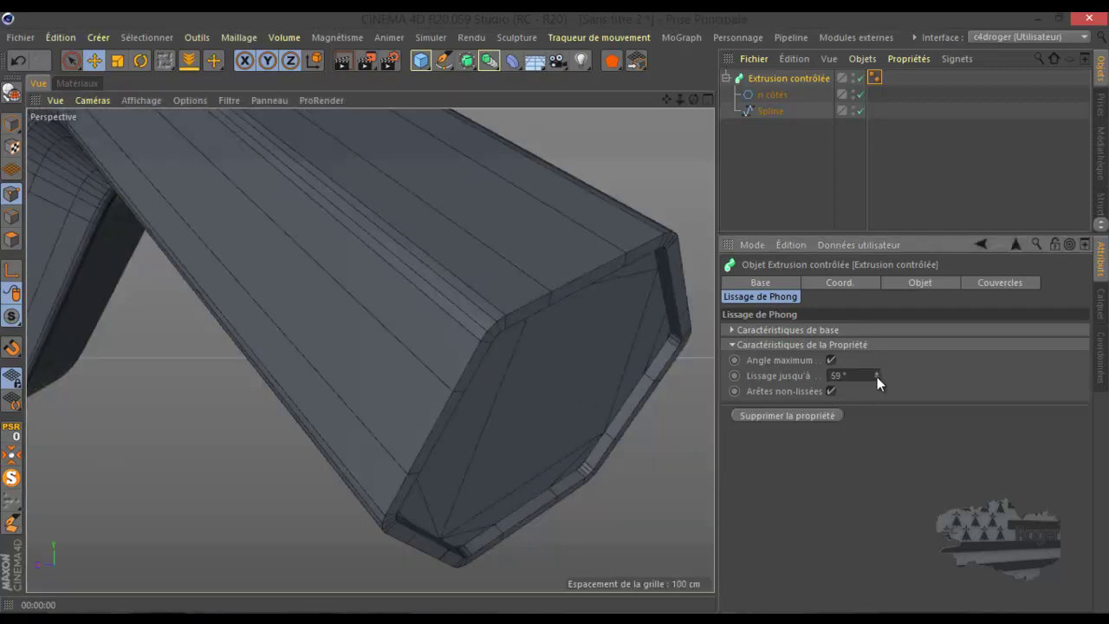
left_click_drag(877, 380, 877, 376)
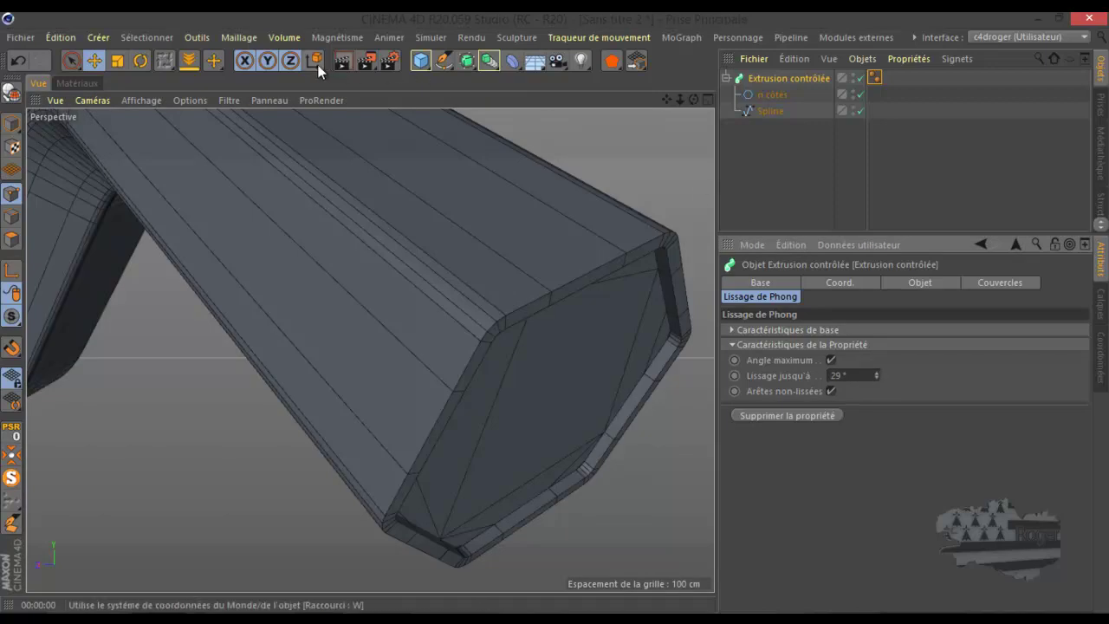
left_click(341, 61)
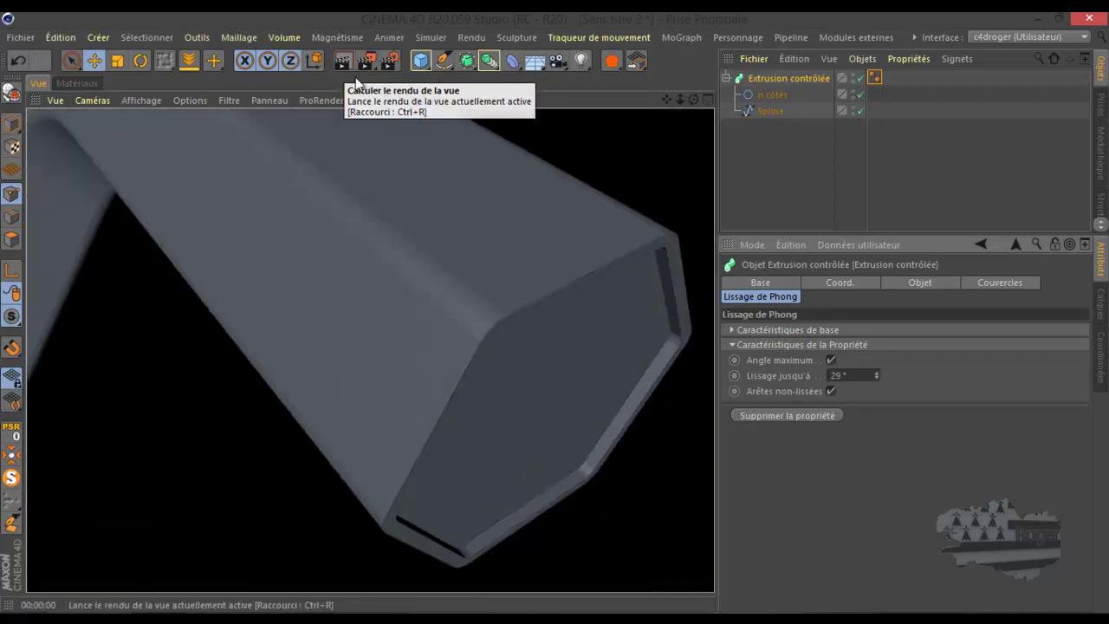
Disable Arêtes non-lissées in the sweep's Lissage de Phong tag.
scroll(463, 294, "up", 1)
scroll(463, 294, "up", 1)
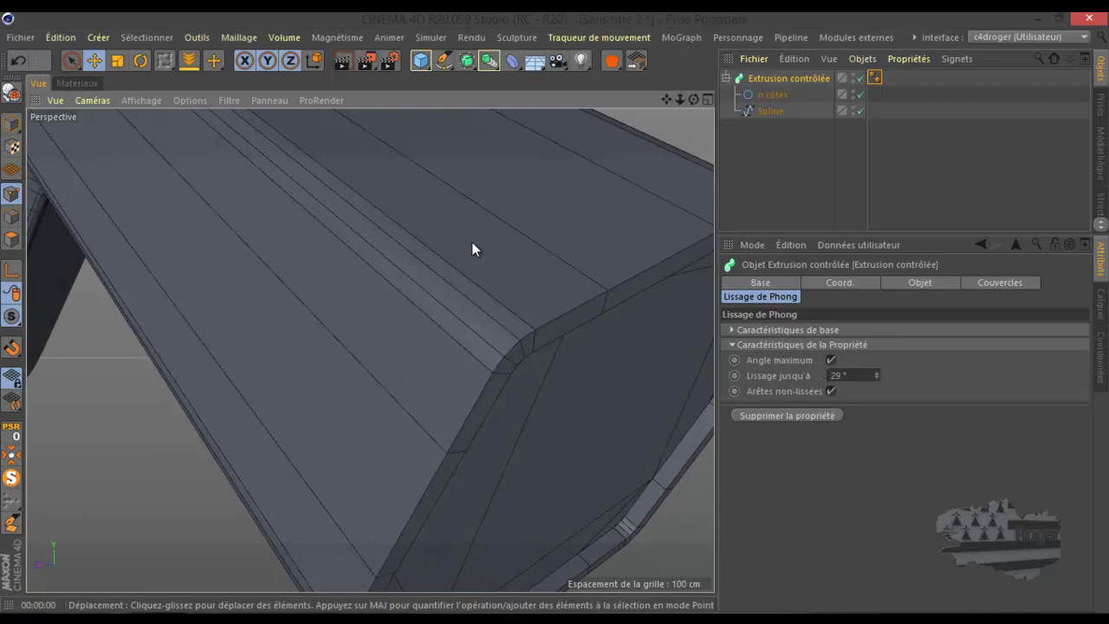
left_click(876, 78)
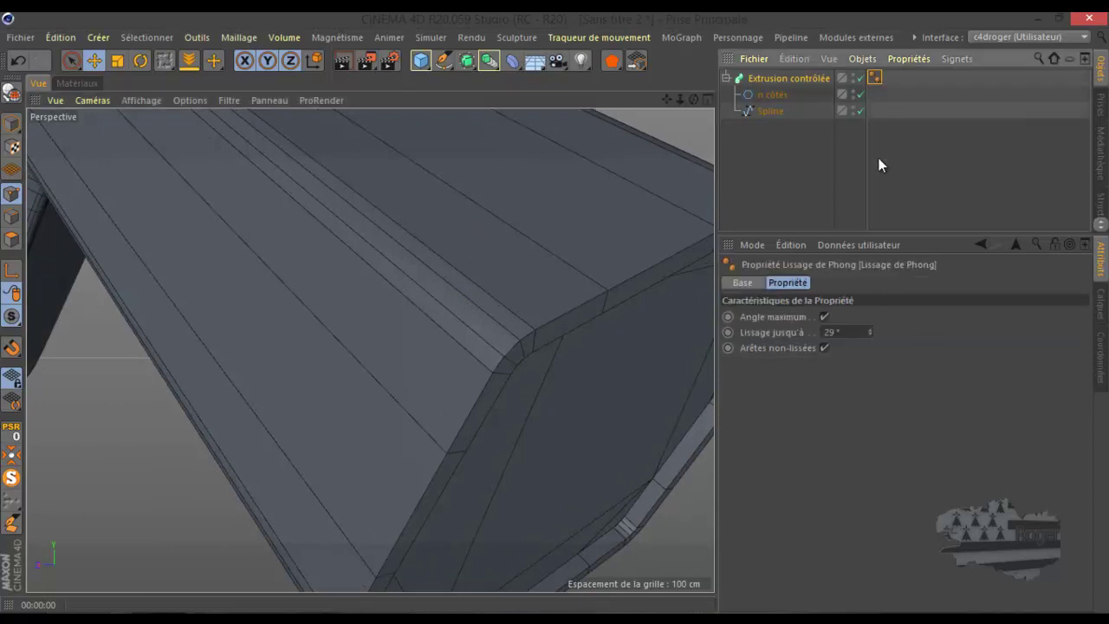
left_click(824, 347)
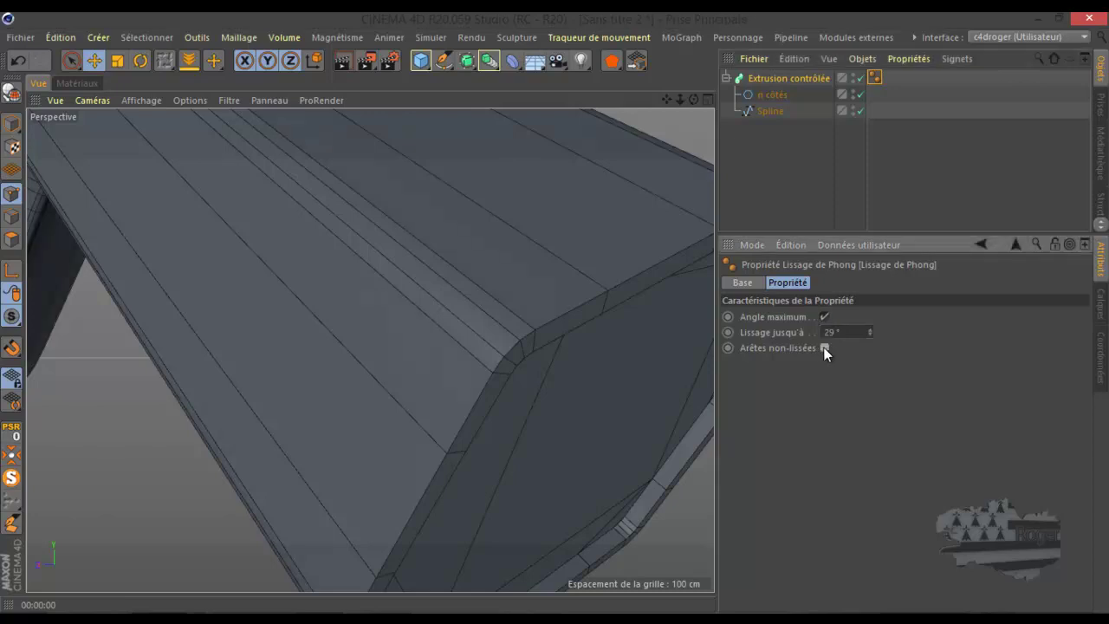
Render the view of the tube's capped end to check its shading with Arêtes non-lissées off.
left_click(342, 60)
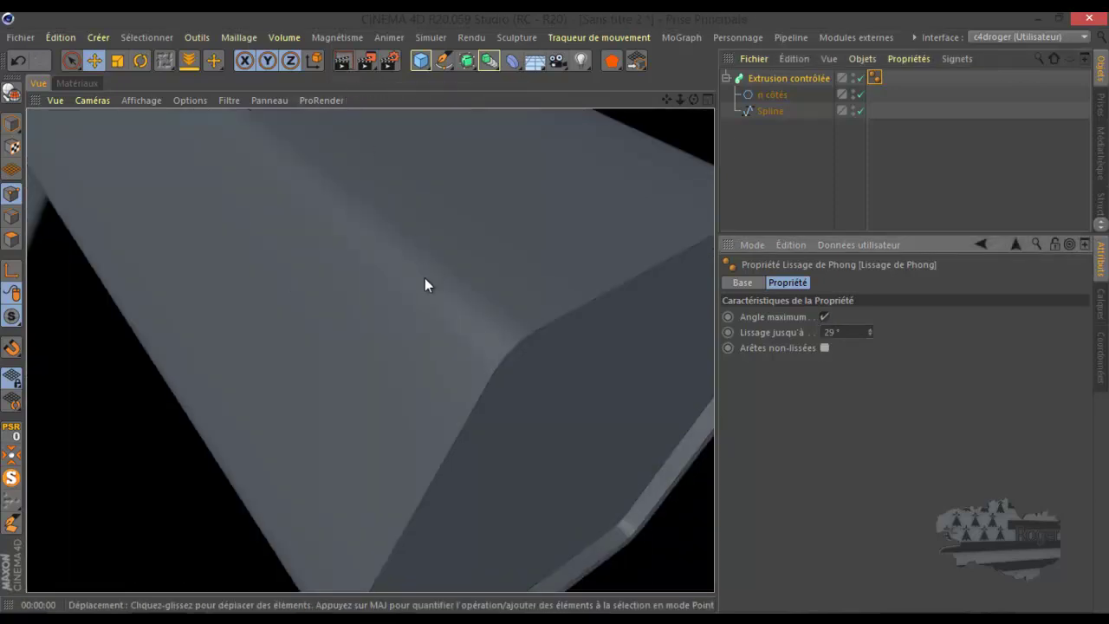
left_click(403, 299)
left_click(338, 62)
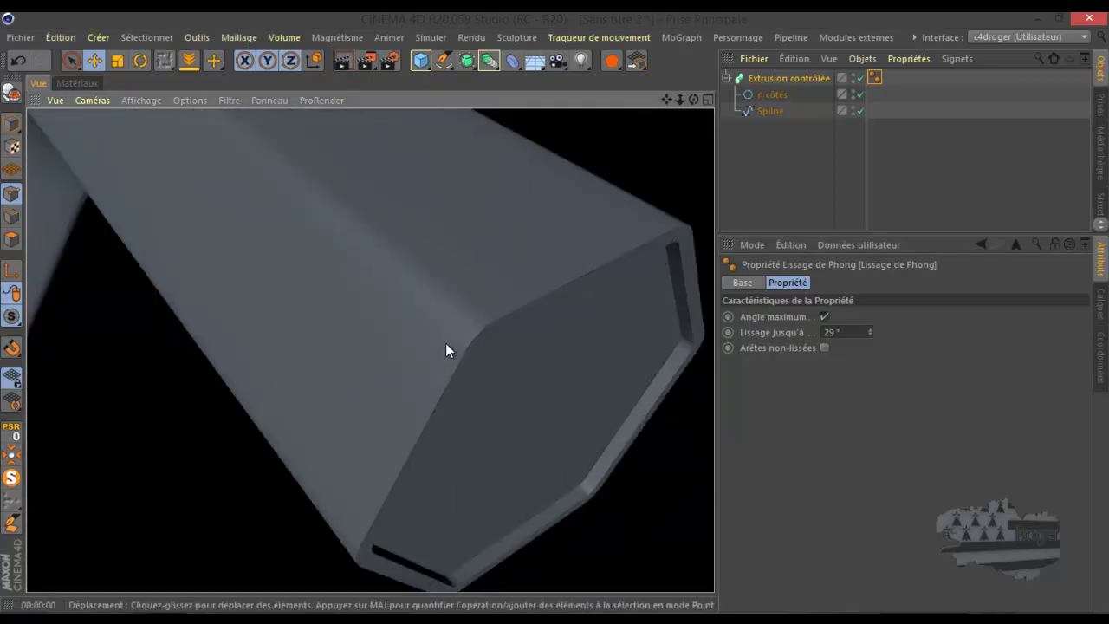
Set the Phong Lissage jusqu'à angle to 60° and re-enable Arêtes non-lissées, rendering the view after each change.
left_click_drag(870, 331, 870, 329)
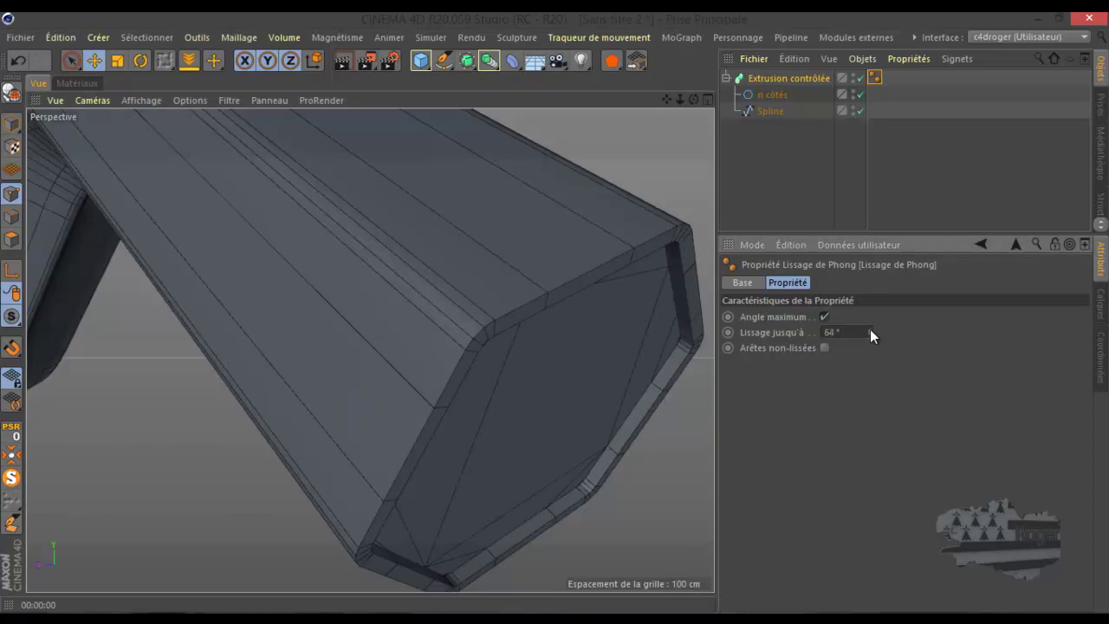
left_click(338, 63)
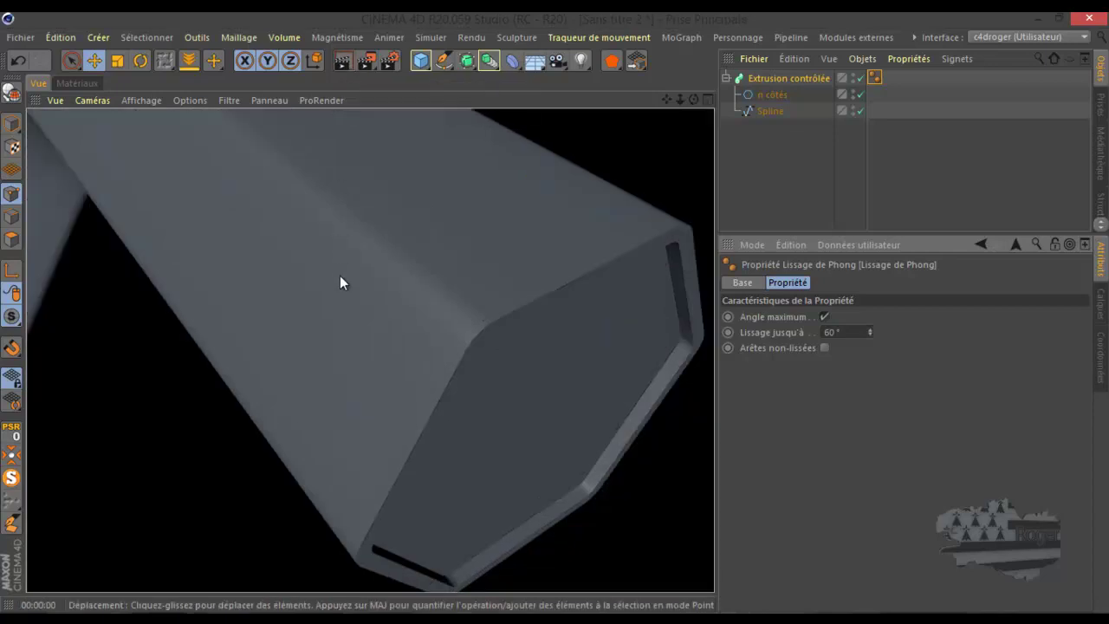
scroll(400, 309, "down", 2)
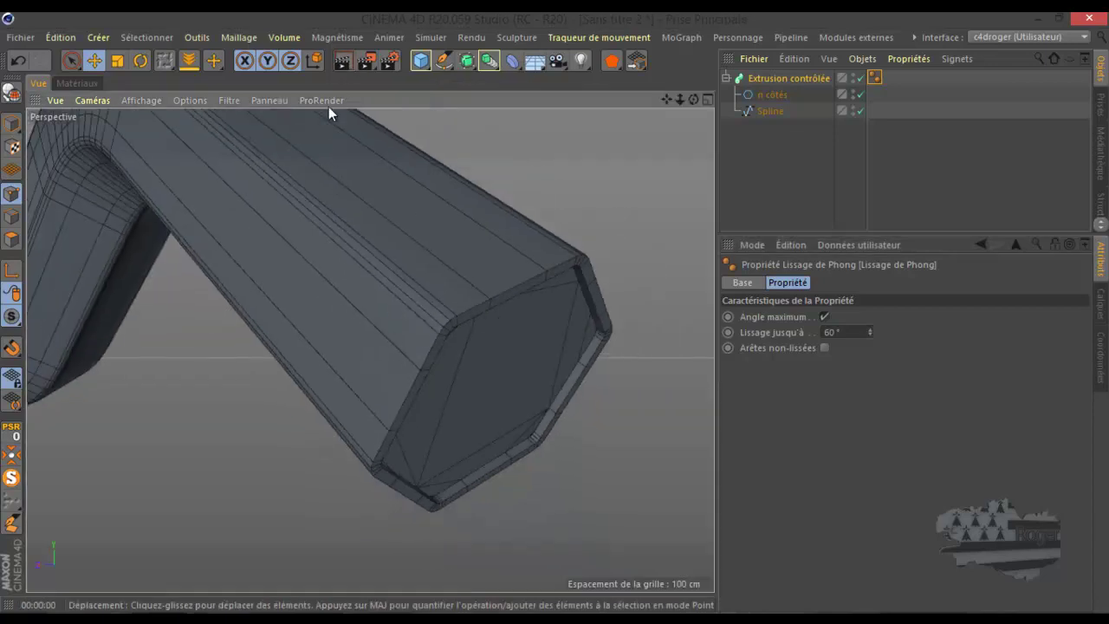
left_click(342, 60)
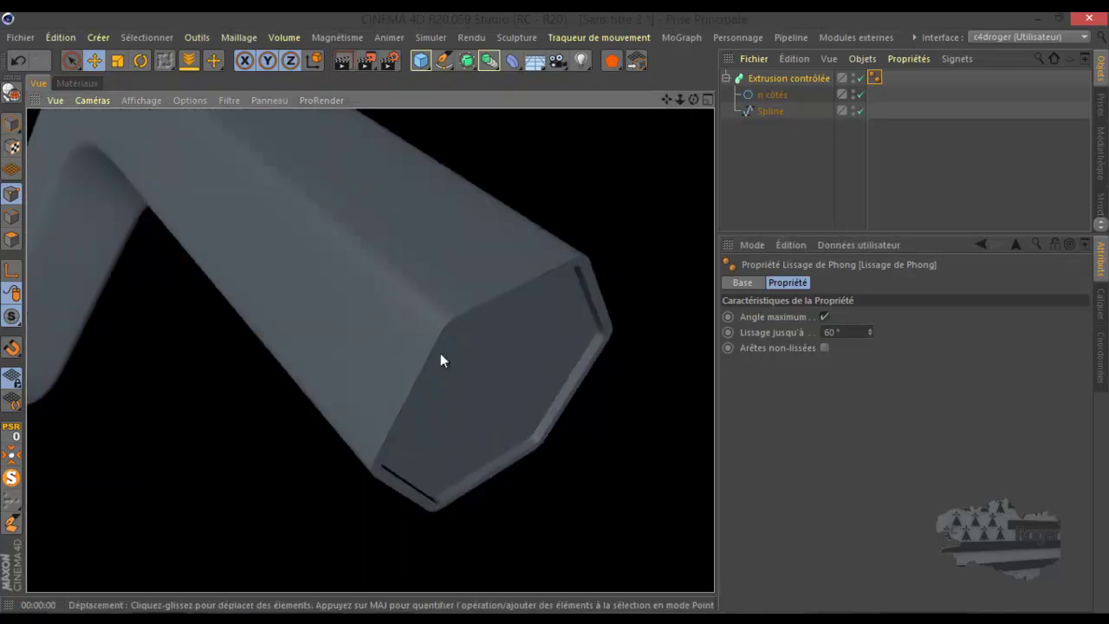
left_click(824, 348)
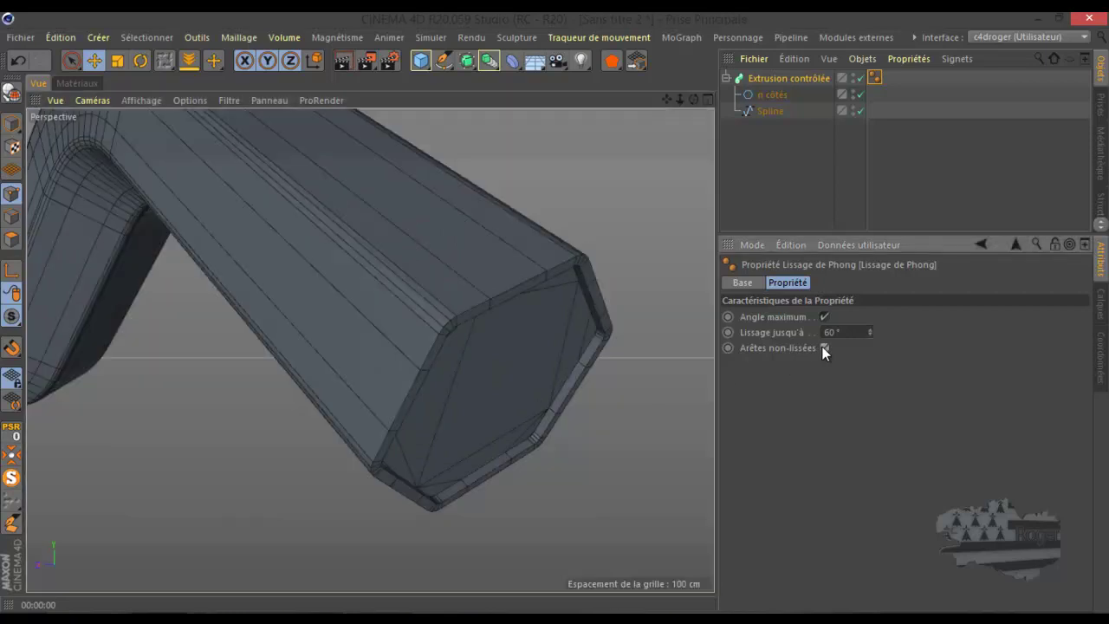
left_click(341, 64)
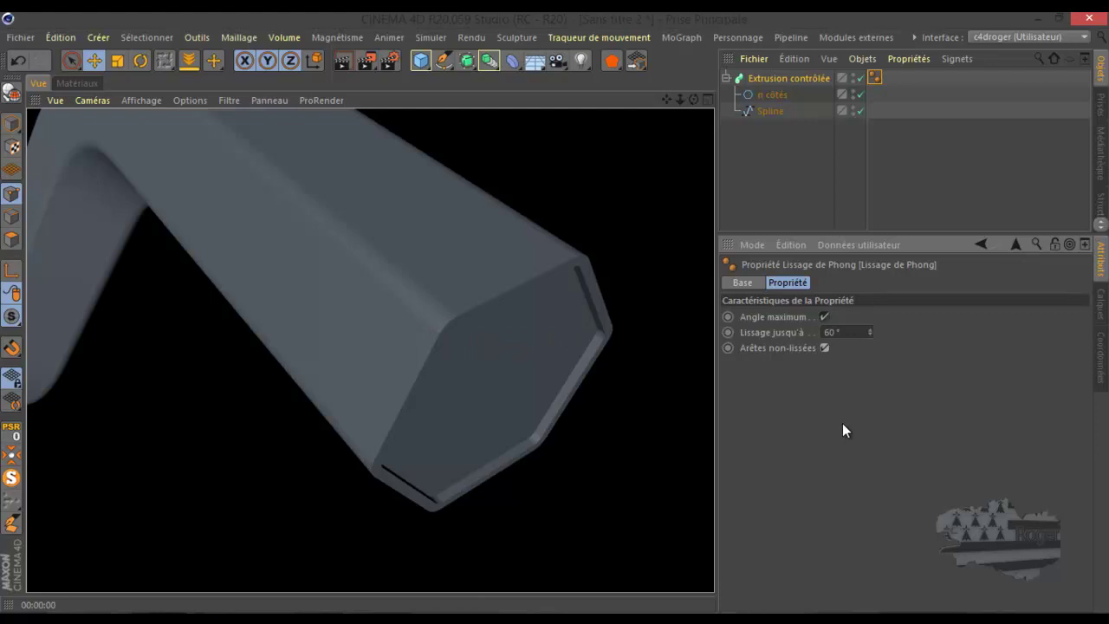
Compare the sweep's own Lissage de Phong settings with the properties of its Phong tag.
left_click(809, 72)
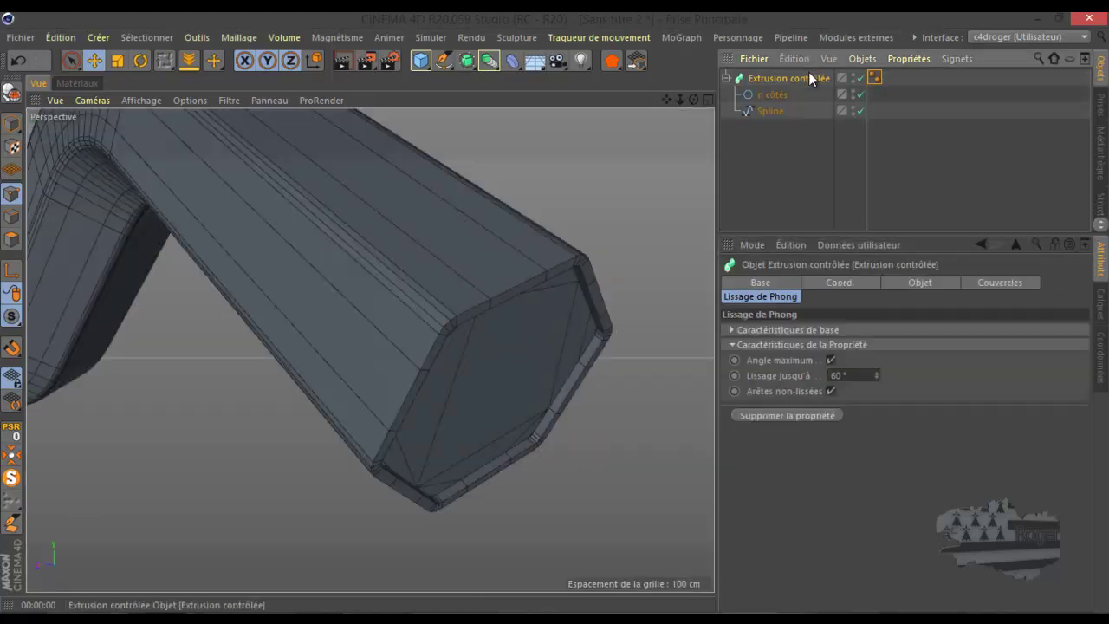
left_click(768, 297)
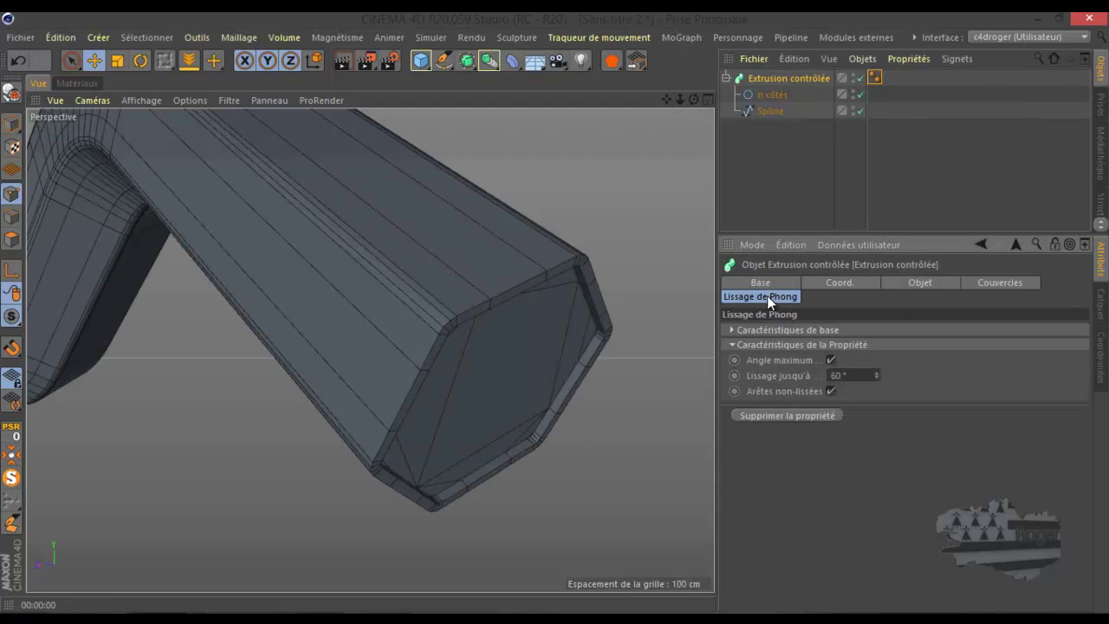
left_click(875, 77)
left_click(802, 77)
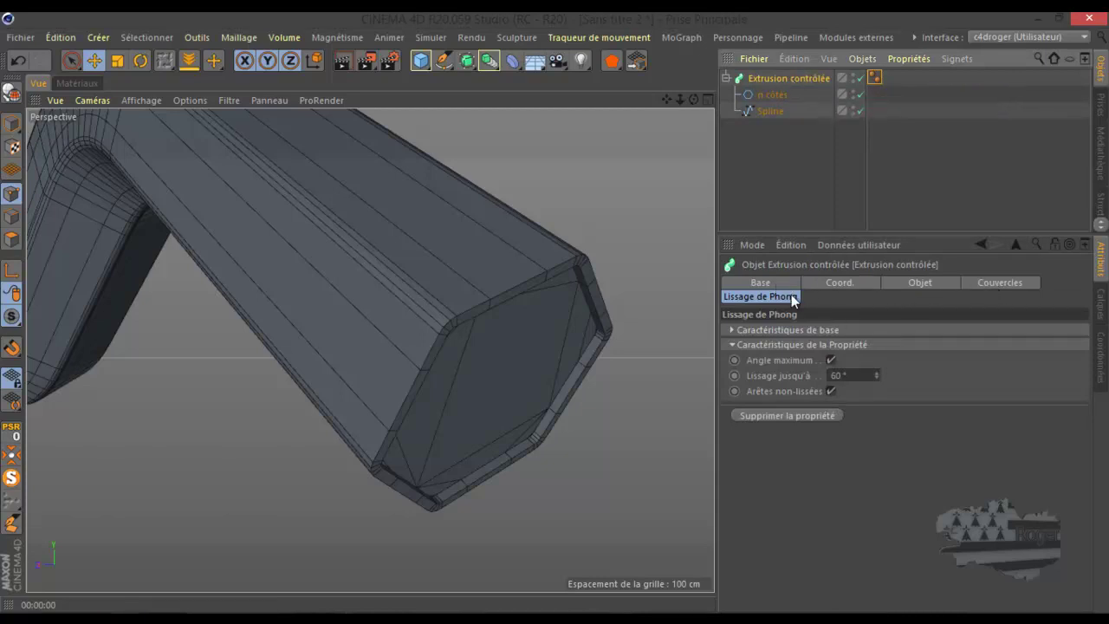
left_click(875, 77)
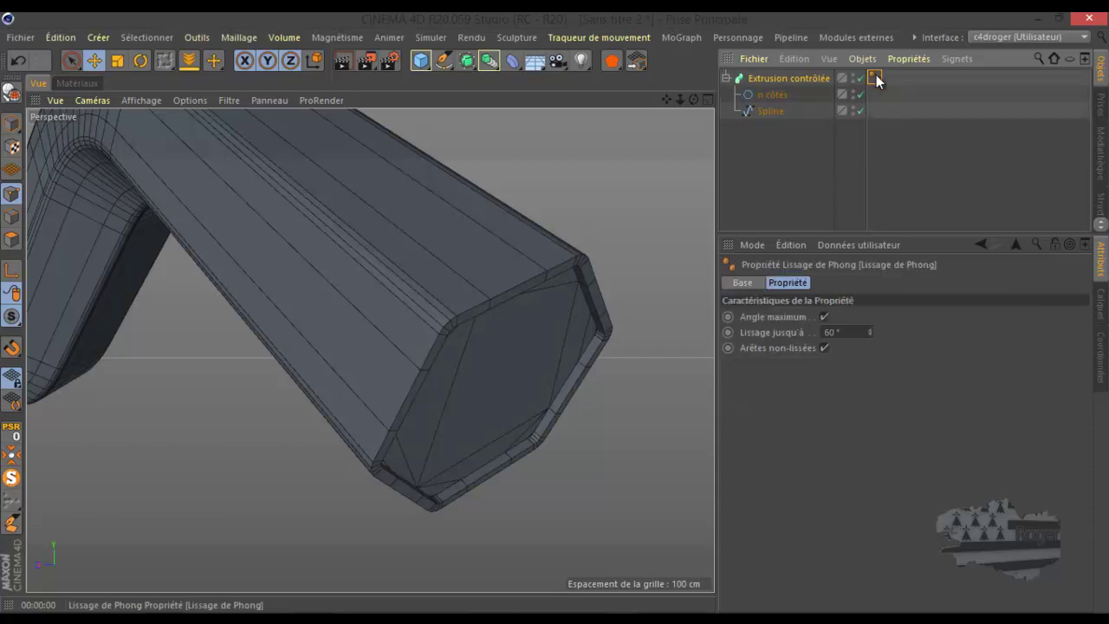
left_click(790, 77)
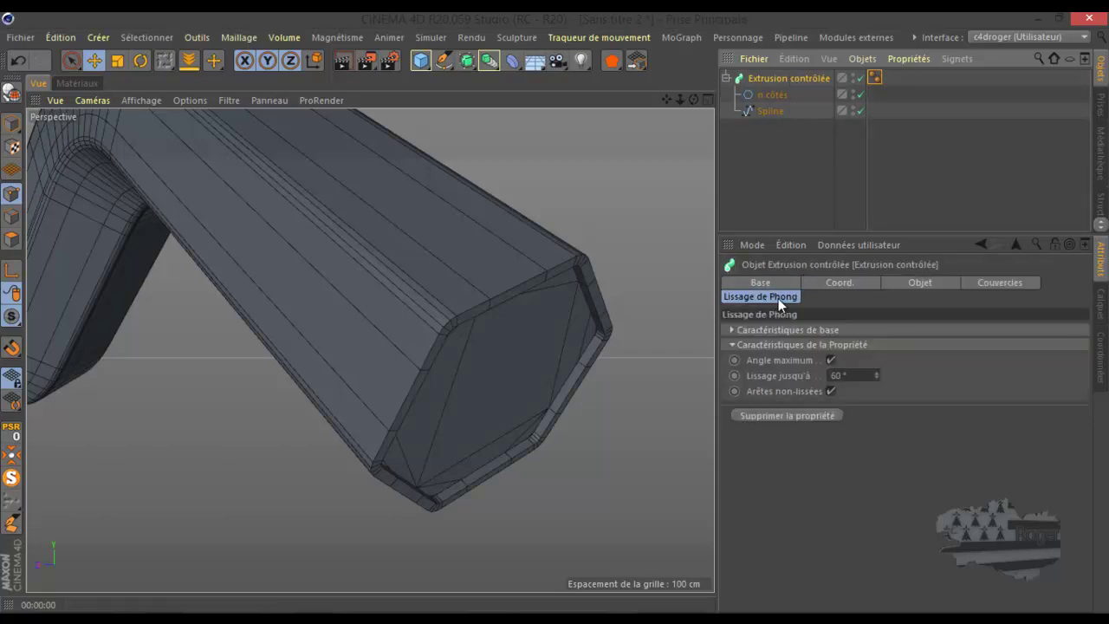
left_click(867, 435)
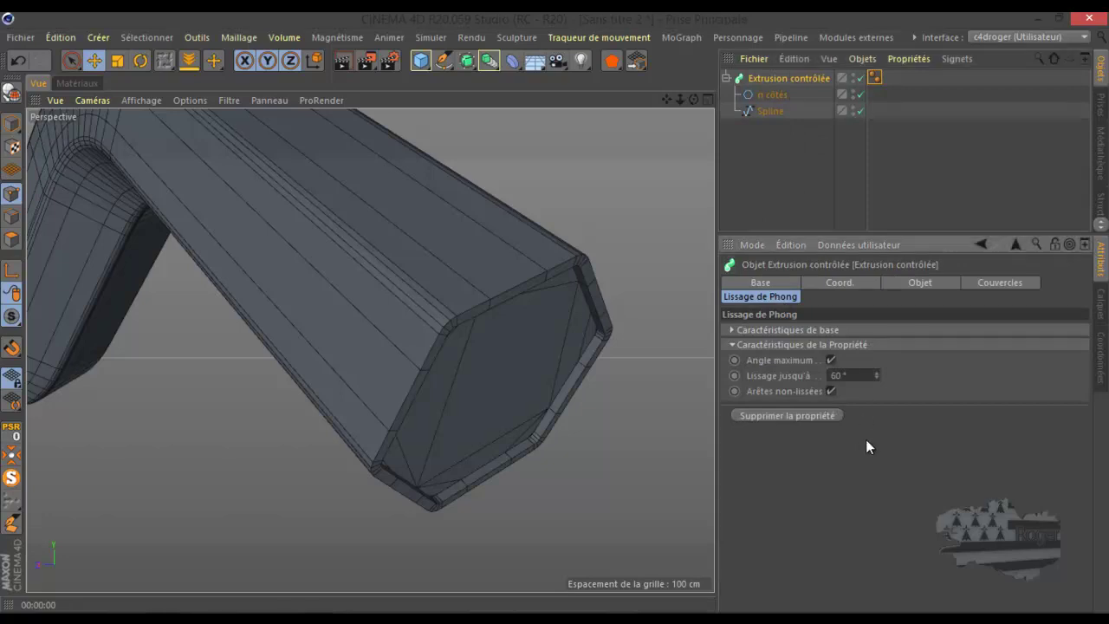
View the whole tube and review the object properties of the path Spline and the n côtés profile.
scroll(614, 346, "down", 8)
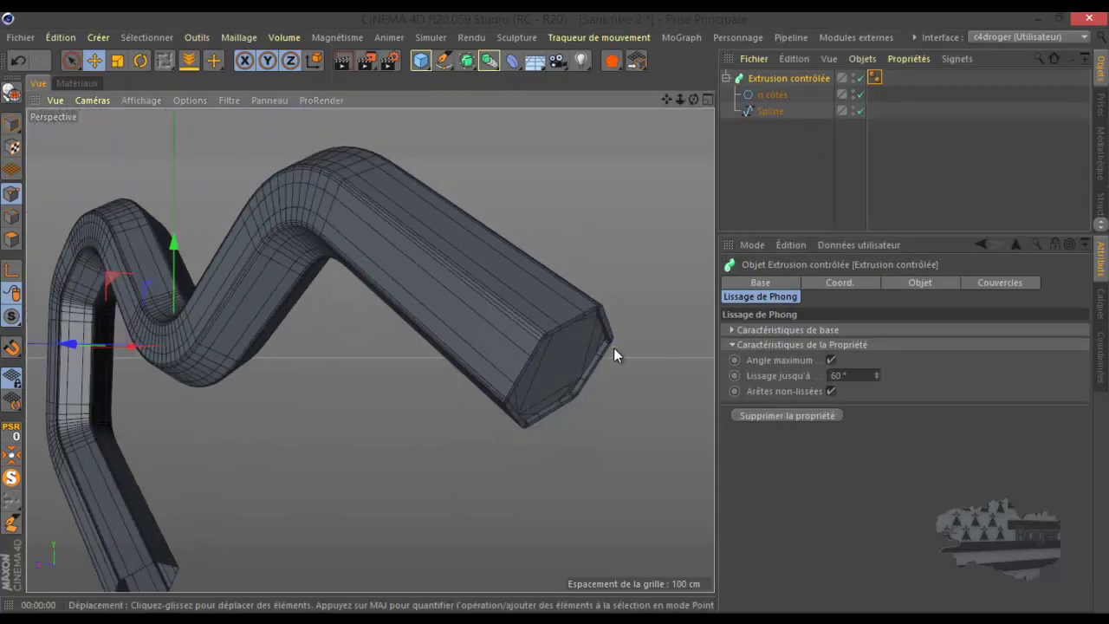
scroll(564, 317, "up", 5)
left_click_drag(564, 317, 555, 313, "alt")
left_click(764, 110)
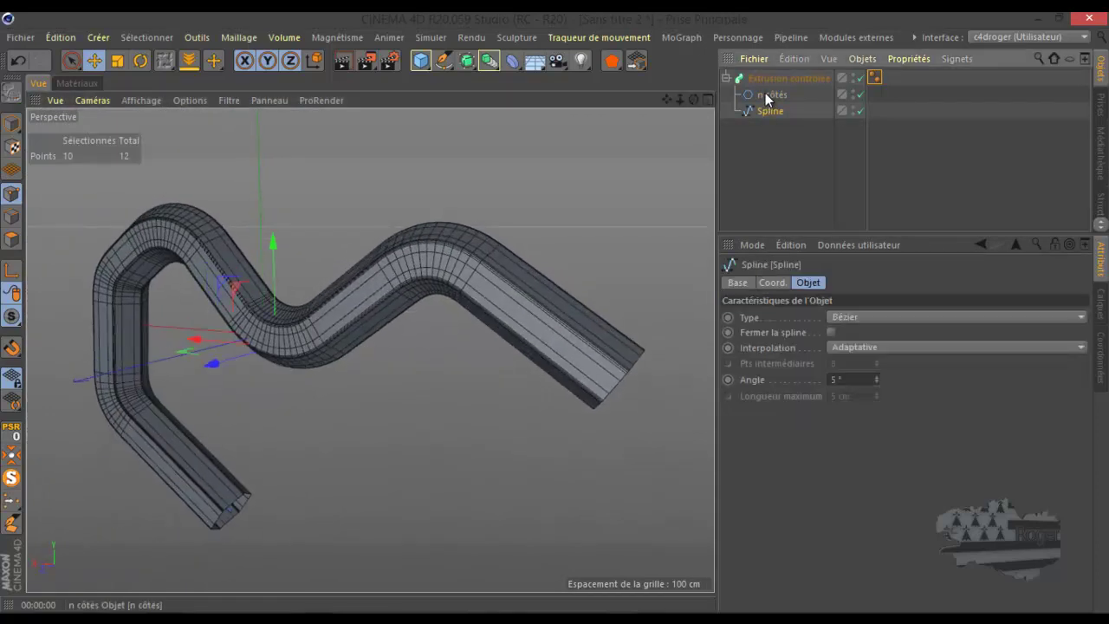
left_click(765, 92)
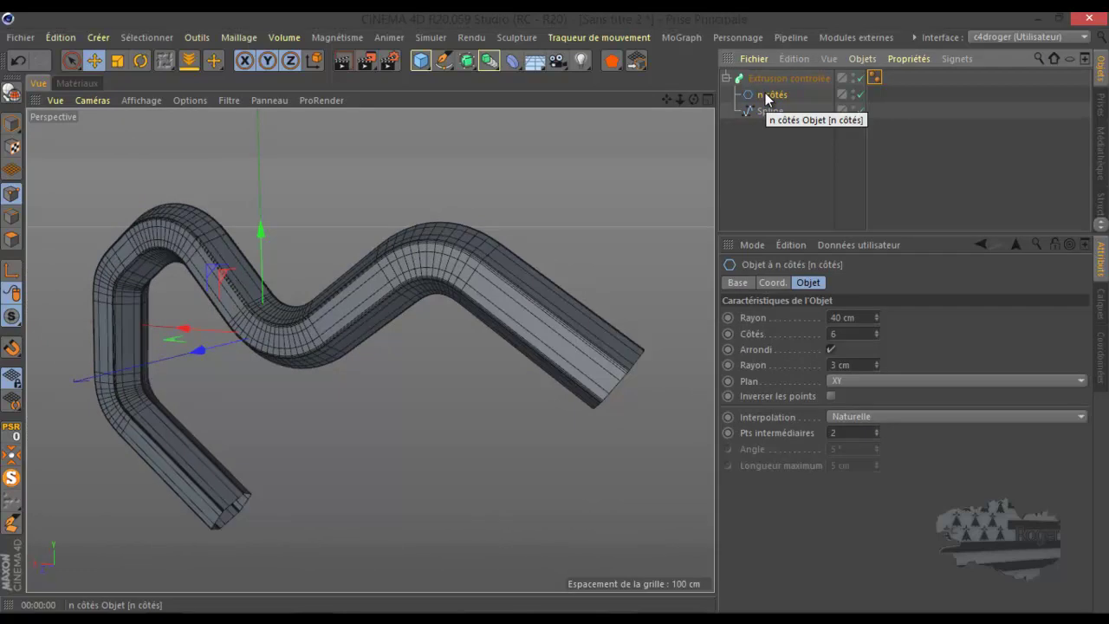
Increase the rounding Rayon of the n côtés profile to 11 cm.
scroll(598, 335, "up", 4)
scroll(598, 334, "up", 2)
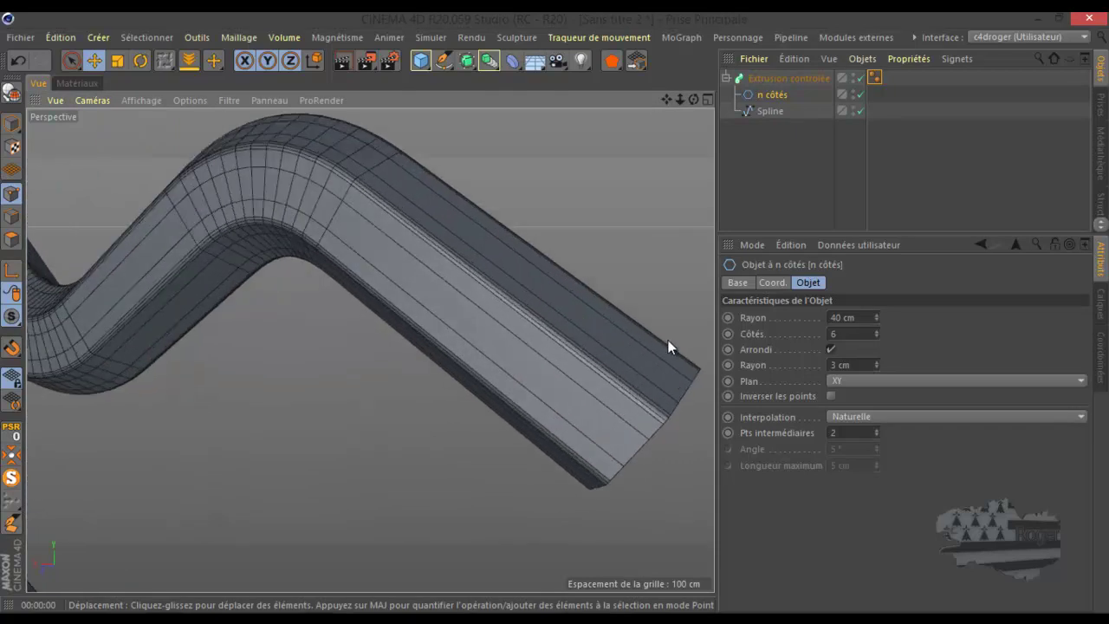
left_click(877, 361)
left_click(877, 362)
left_click(877, 361)
left_click(877, 361)
left_click(877, 361)
left_click(877, 361)
left_click(878, 361)
left_click(877, 361)
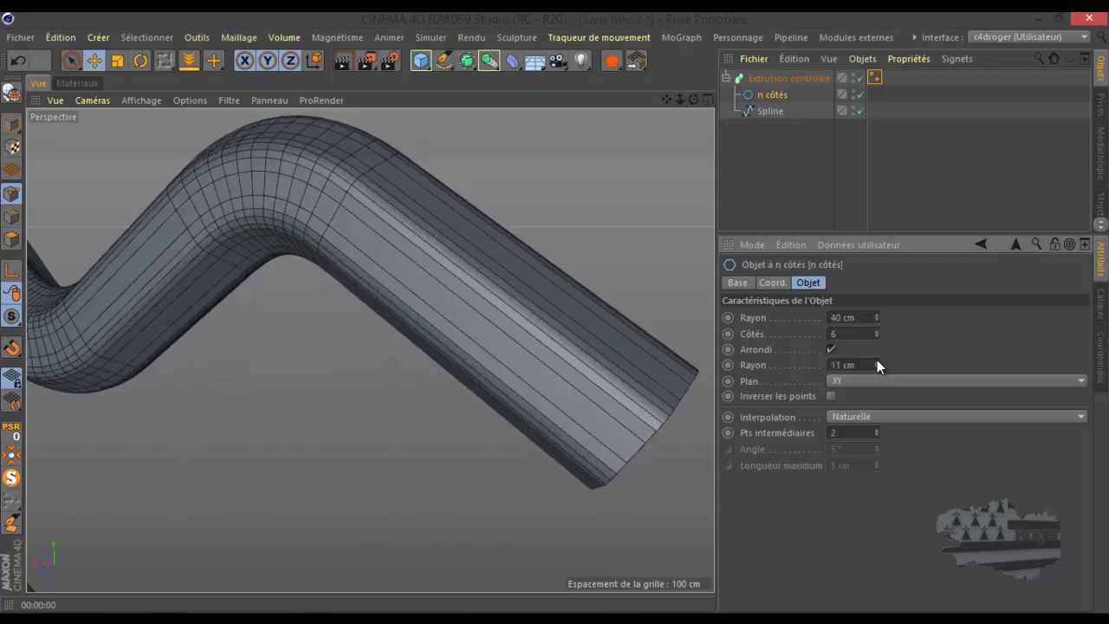
Set the n côtés profile's rounding Rayon to 2 cm and its Pts intermédiaires to 6.
left_click_drag(877, 363, 877, 369)
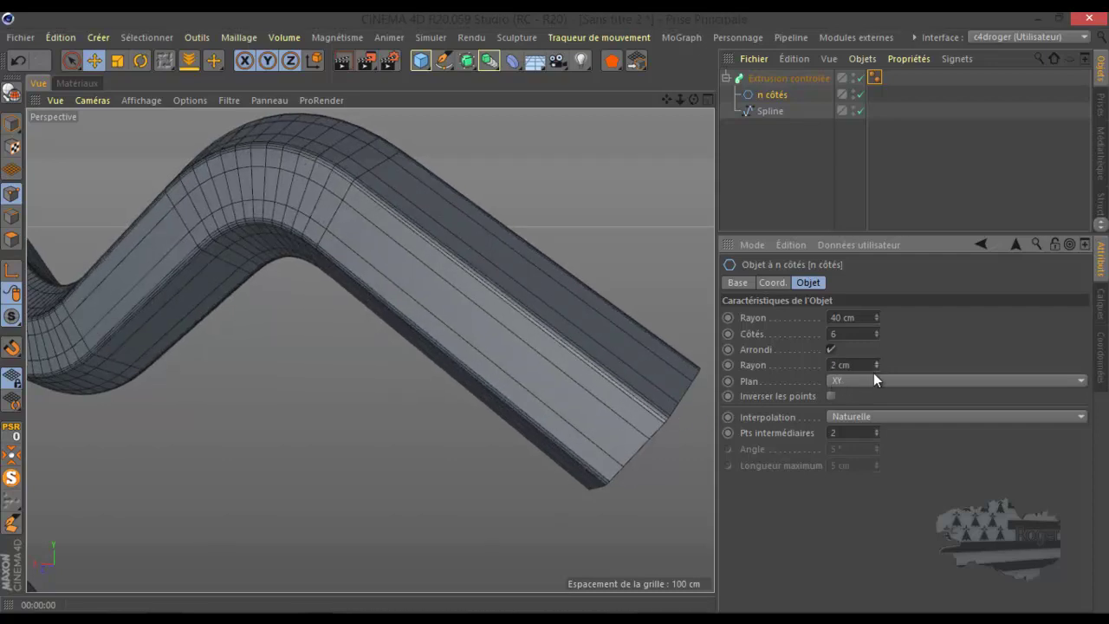
left_click(877, 429)
left_click(877, 429)
left_click(877, 429)
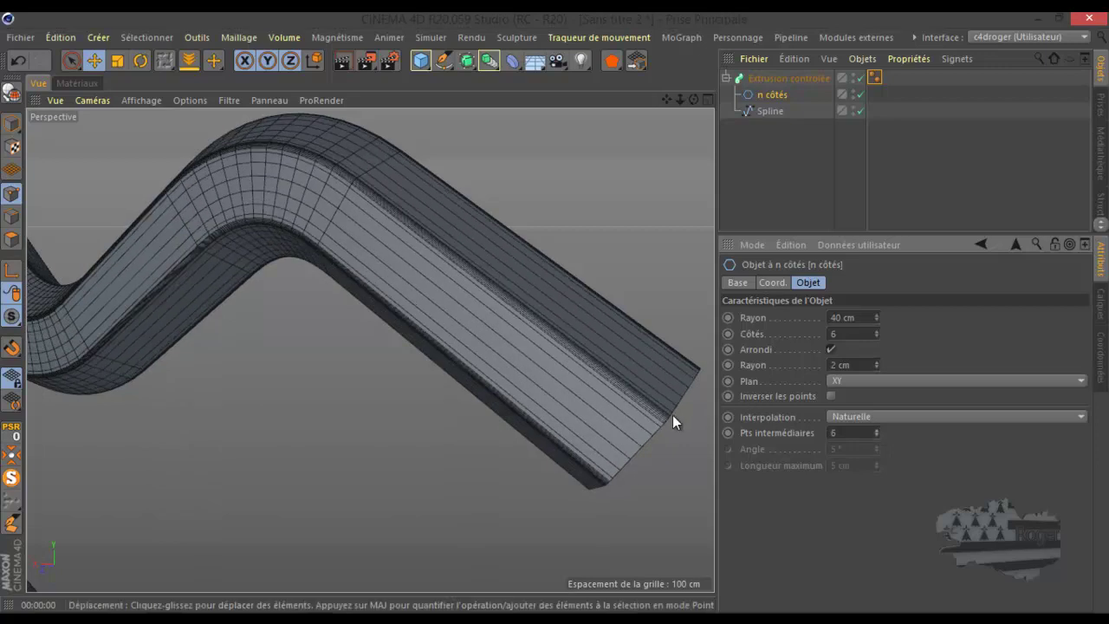
Examine the tube's rounded edge closely and reduce the n côtés profile's Pts intermédiaires to 3.
scroll(669, 414, "up", 5)
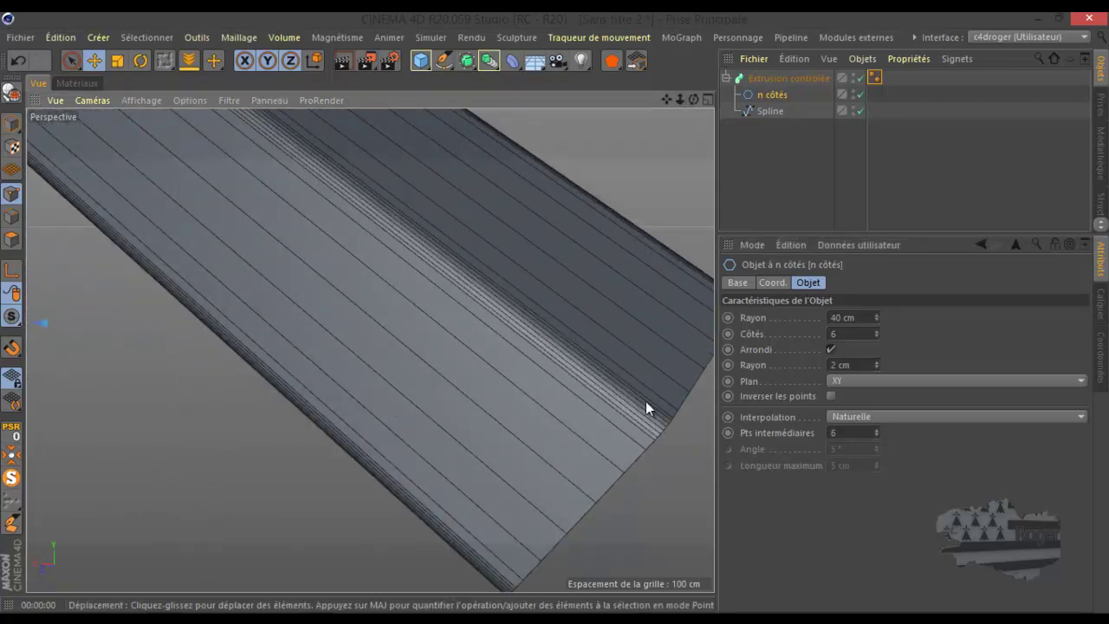
left_click(878, 435)
left_click(877, 436)
left_click(877, 436)
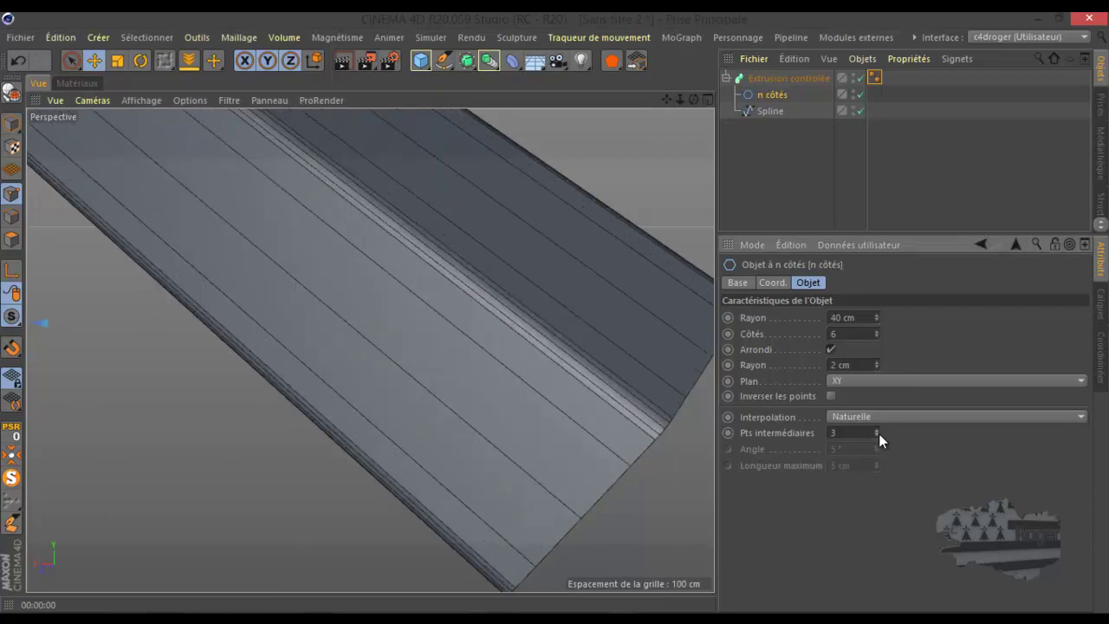
Change the Type of the path Spline to Linéaire.
left_click(767, 110)
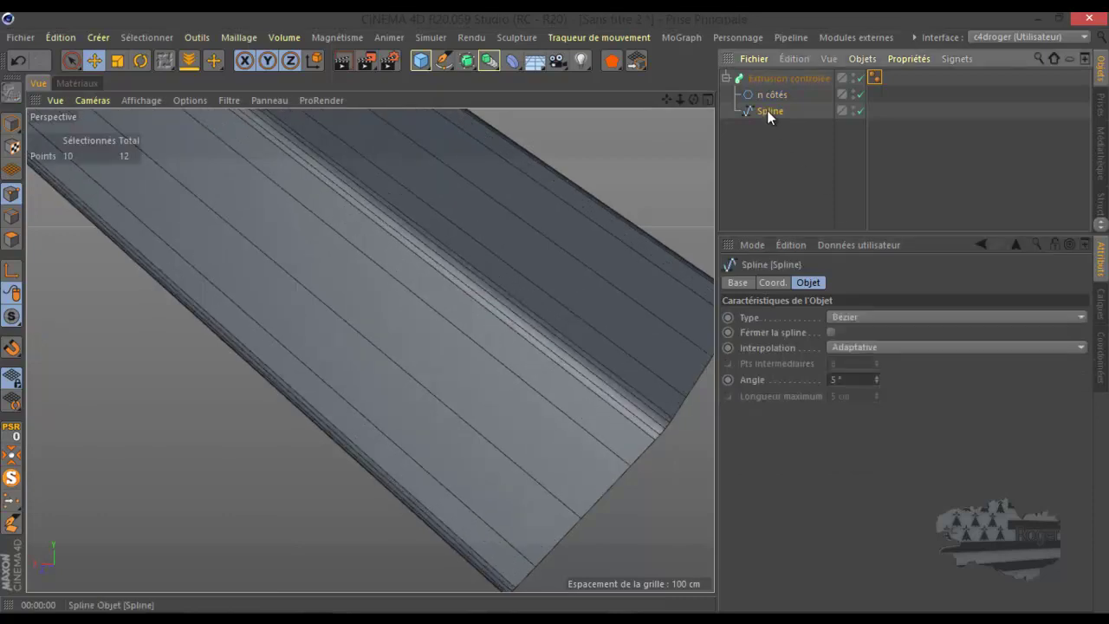
left_click(845, 318)
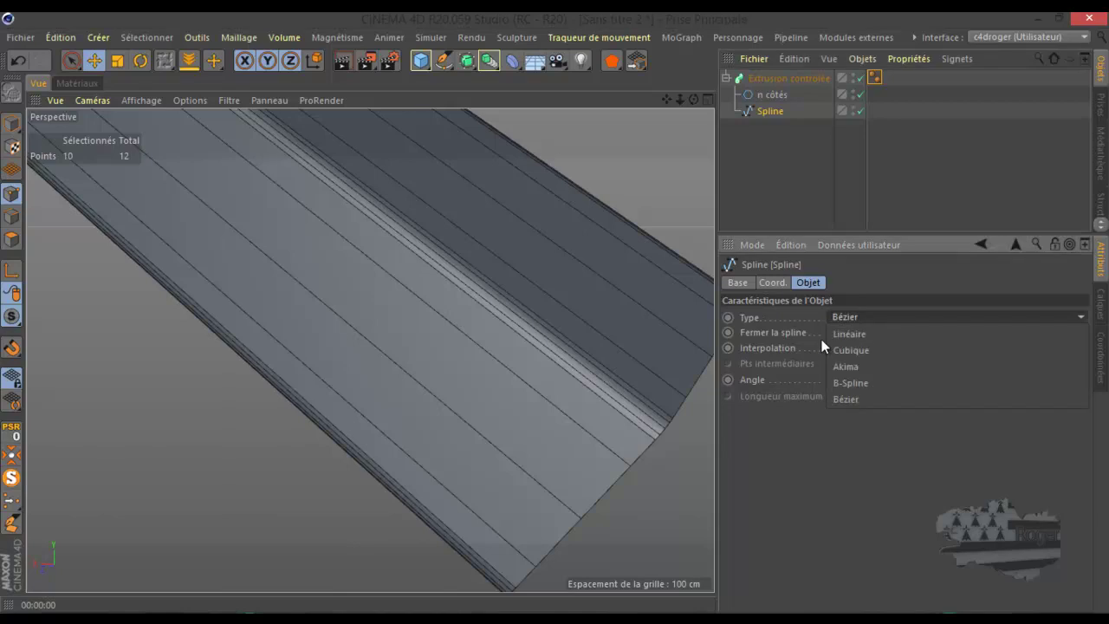
left_click(649, 407)
scroll(649, 406, "down", 8)
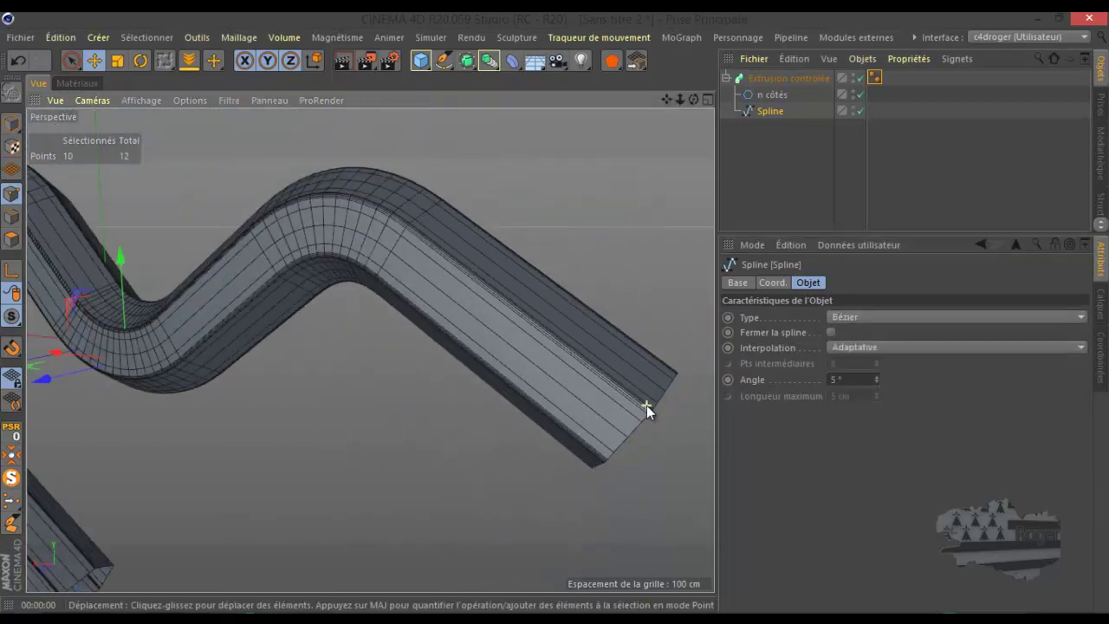
left_click(845, 317)
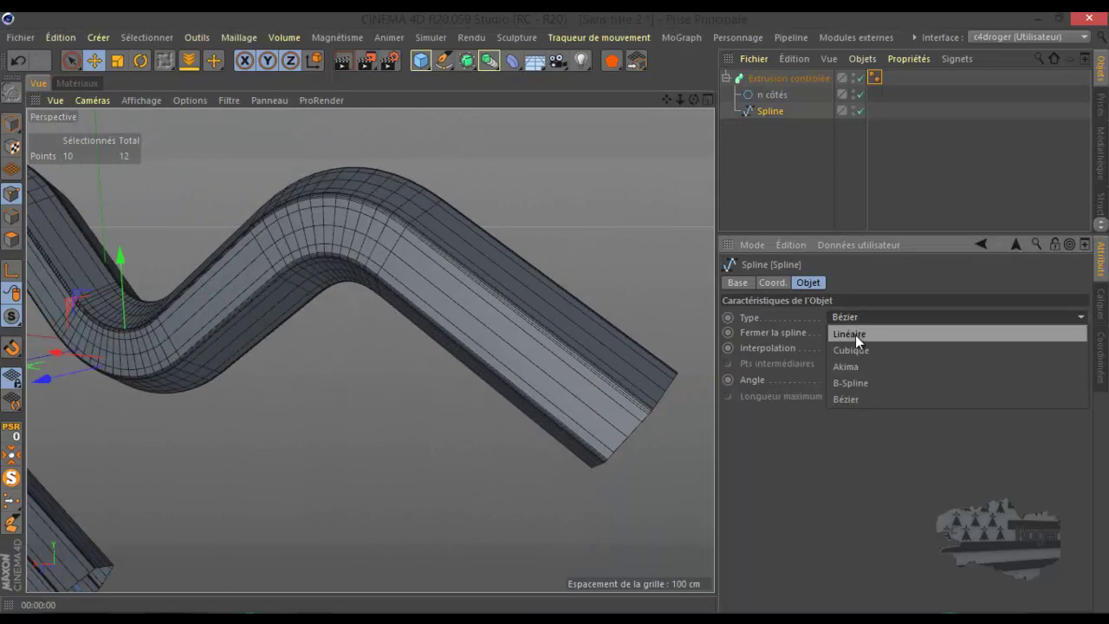
left_click(856, 335)
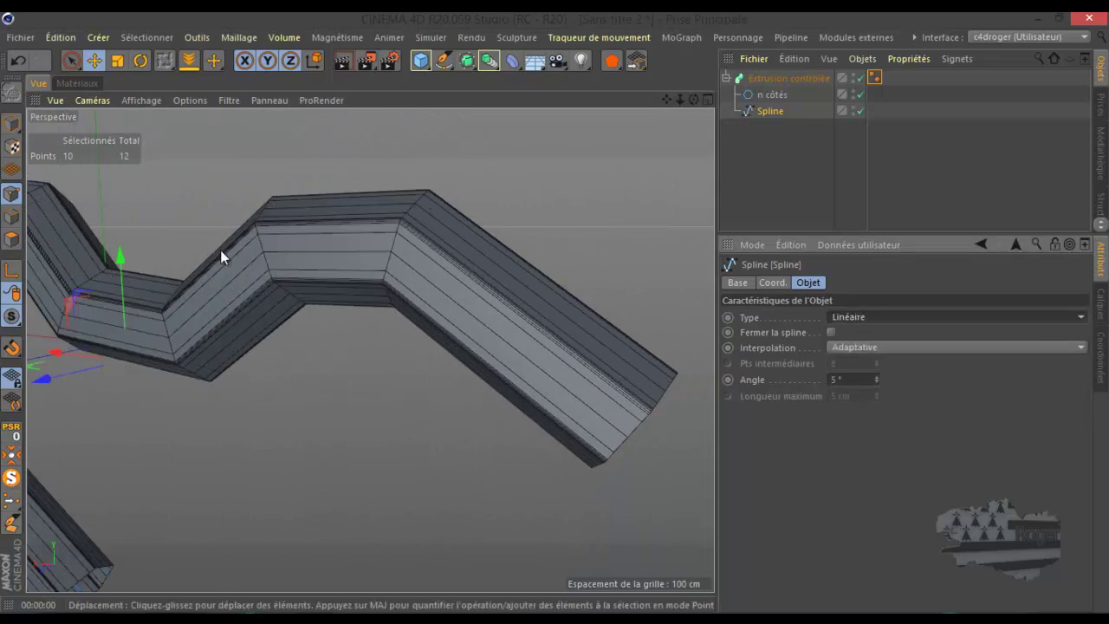
Set the path Spline's Type to Akima, inspect the tube's bends, and set its interpolation Angle to 3°.
left_click(897, 316)
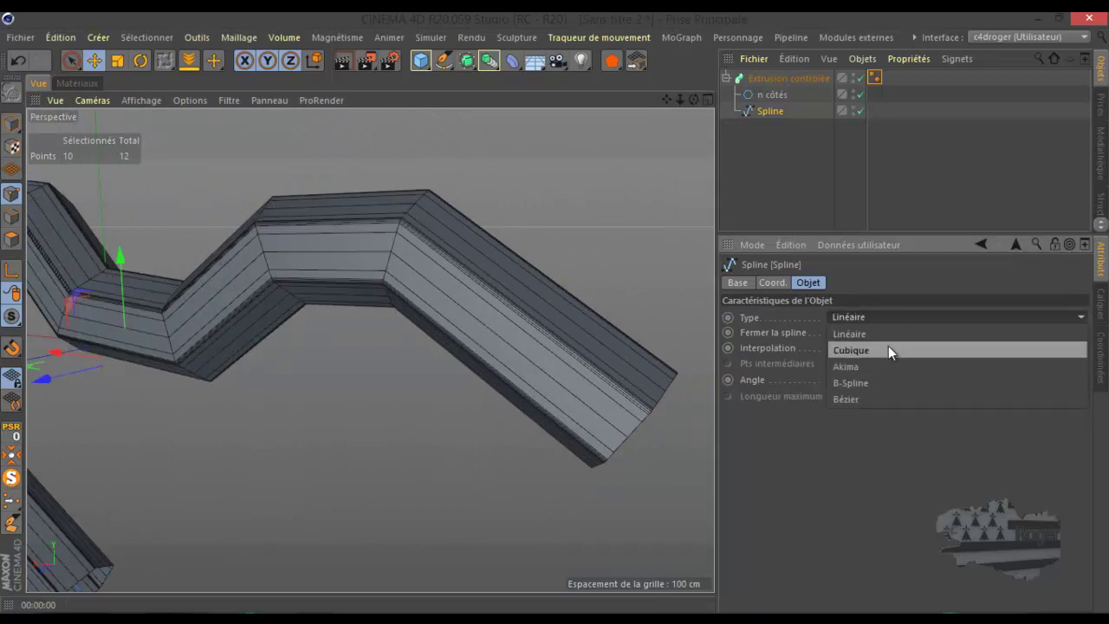
left_click(875, 368)
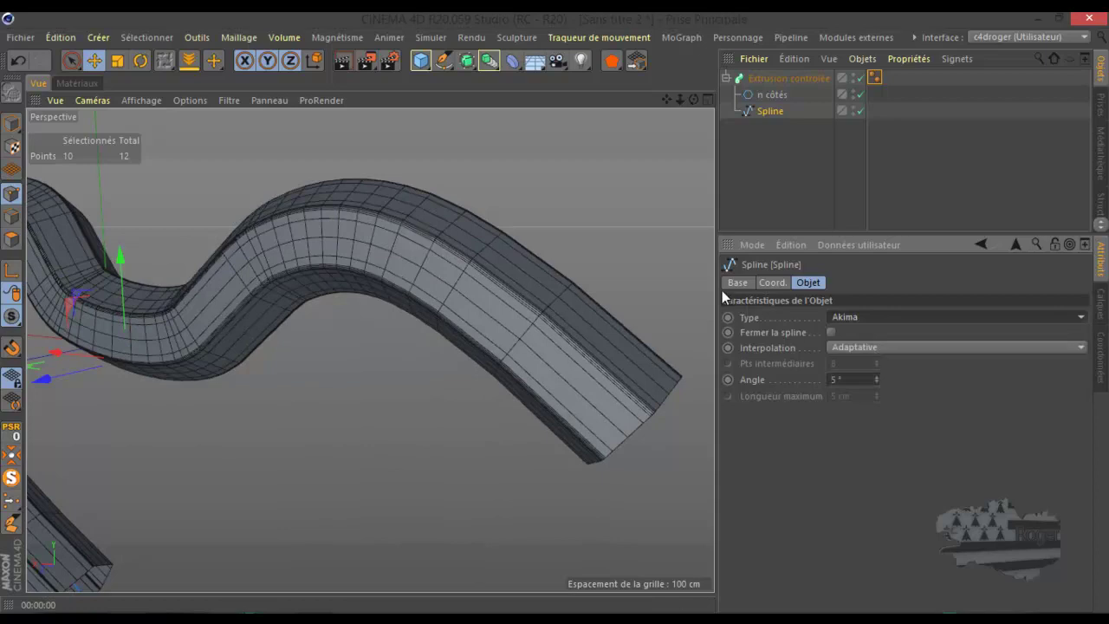
scroll(678, 284, "down", 3)
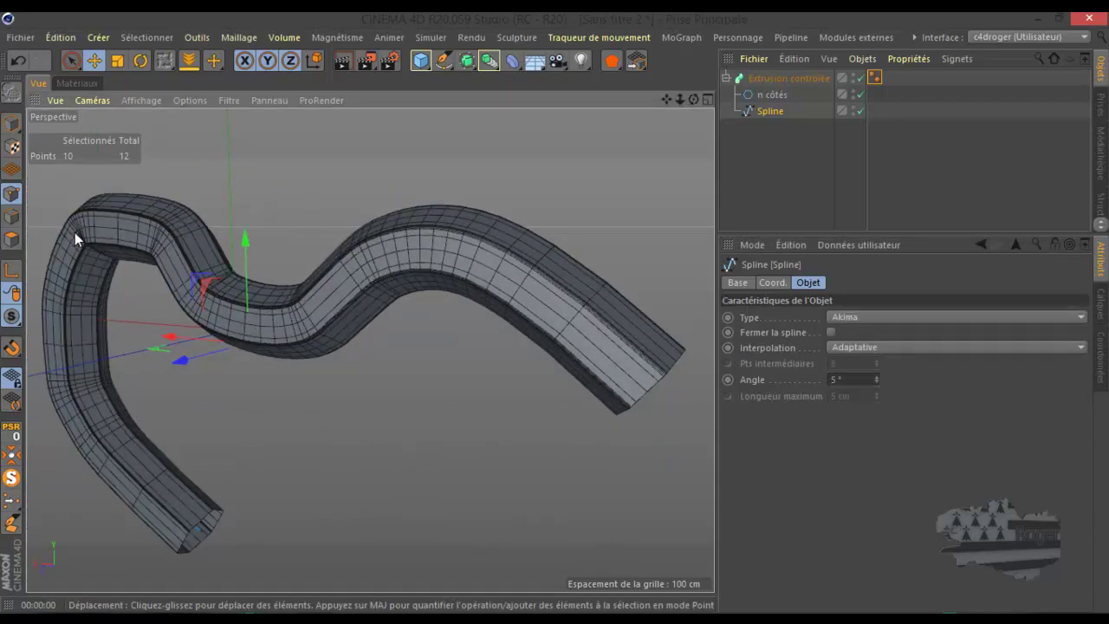
scroll(78, 244, "up", 6)
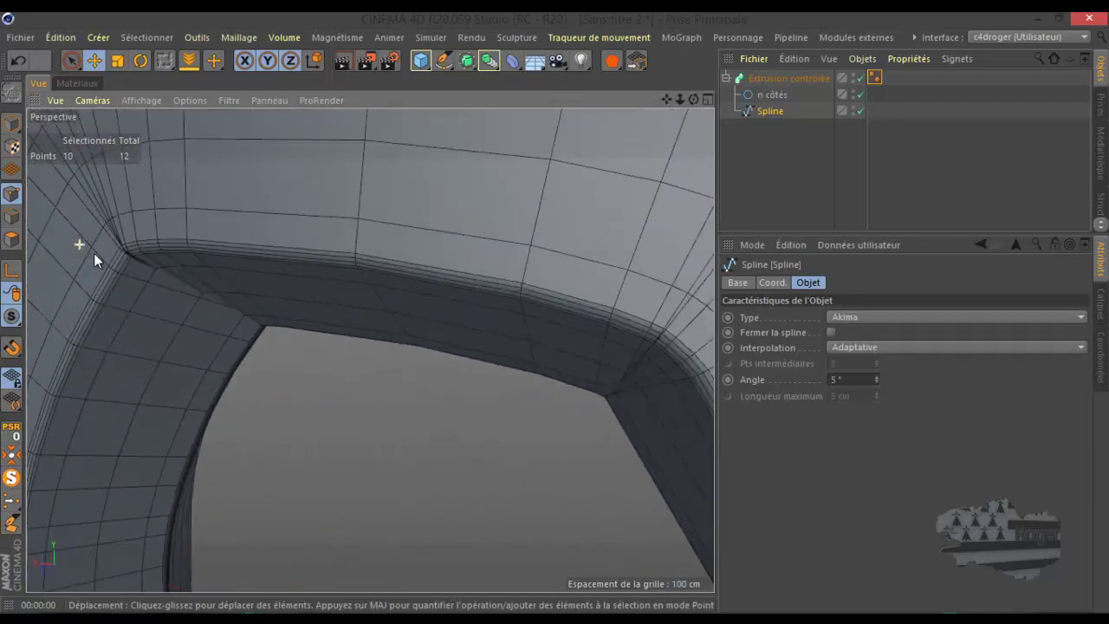
scroll(154, 271, "down", 3)
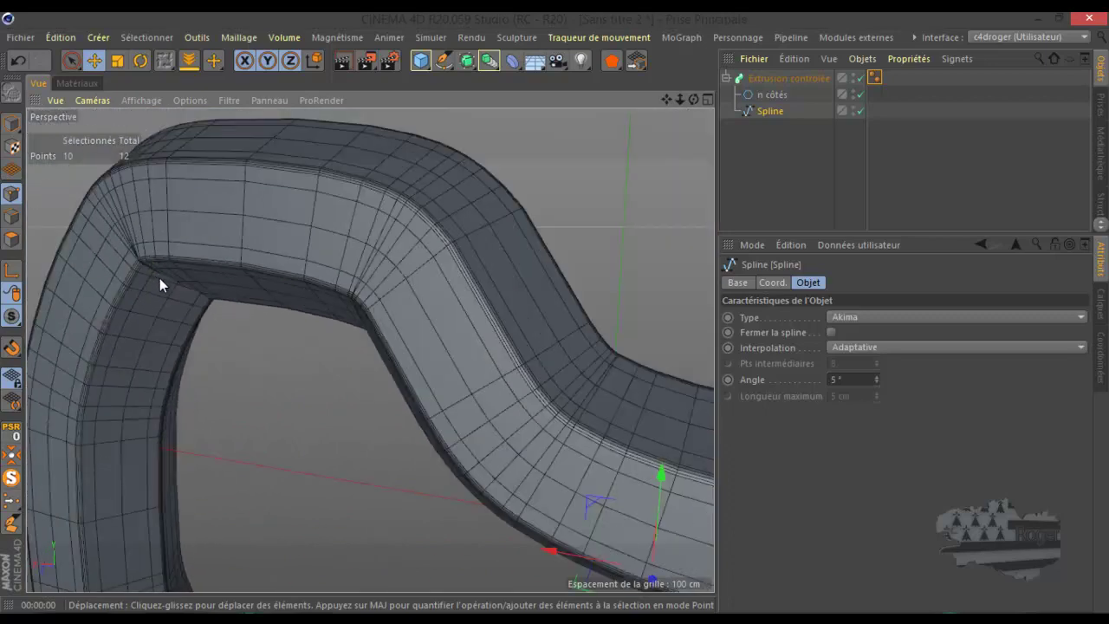
left_click_drag(876, 381, 876, 378)
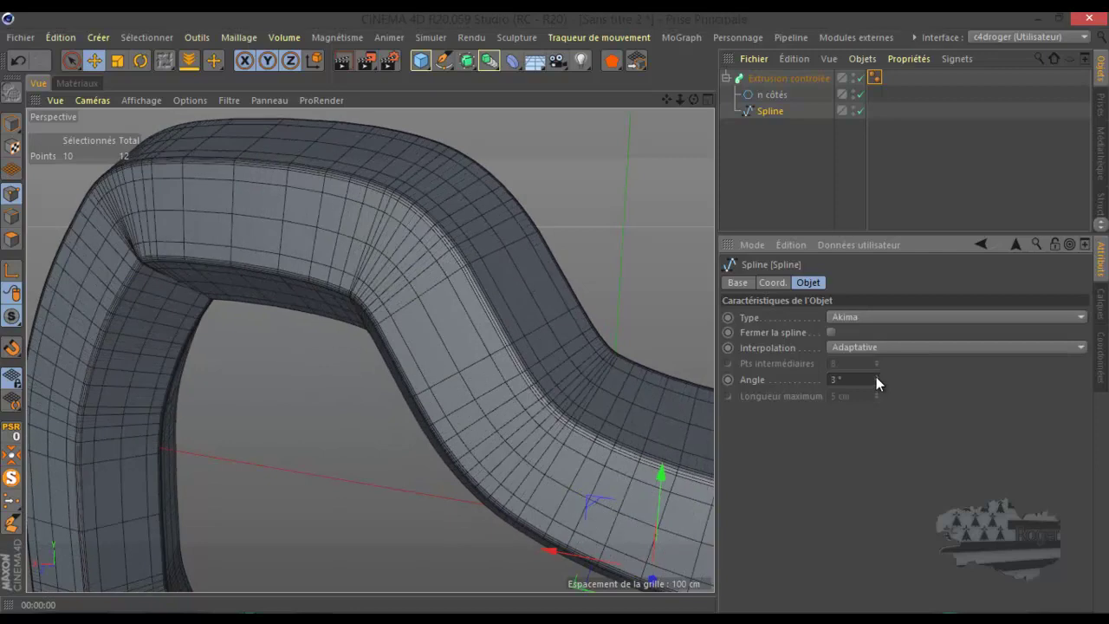
Change the path Spline's Type to B-Spline, compare the tube's bends, and switch the Type to Bézier.
left_click(862, 318)
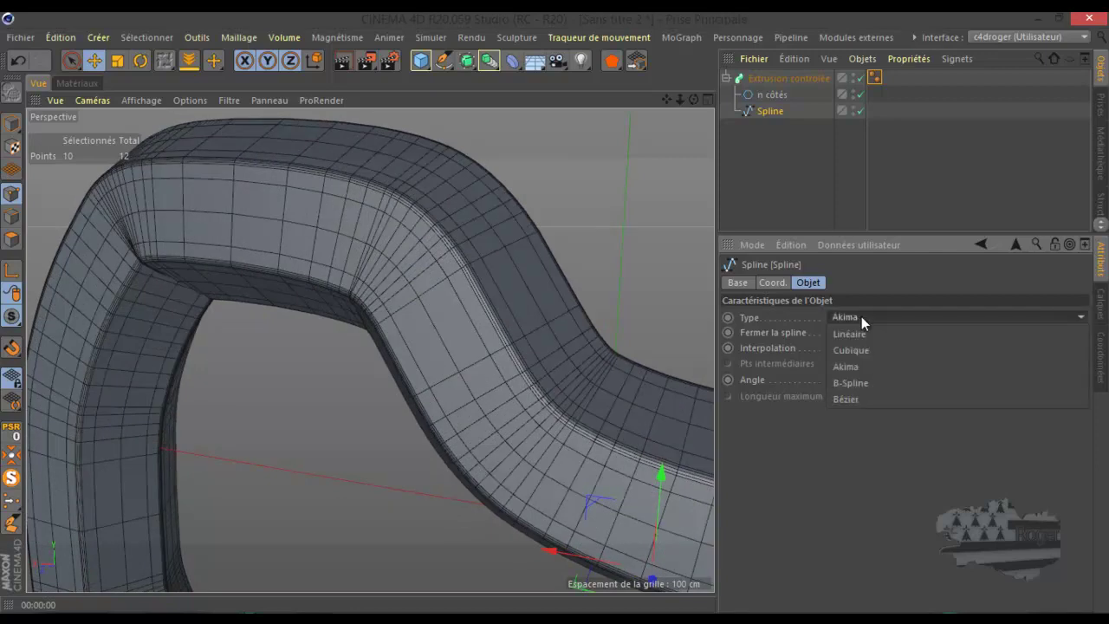
left_click(869, 382)
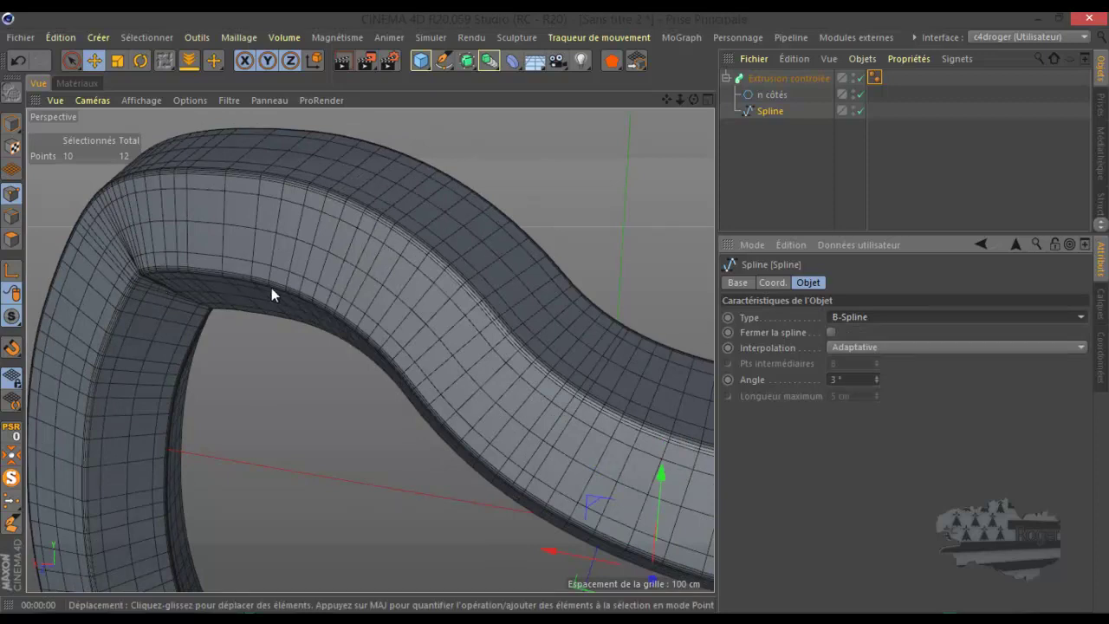
left_click(861, 317)
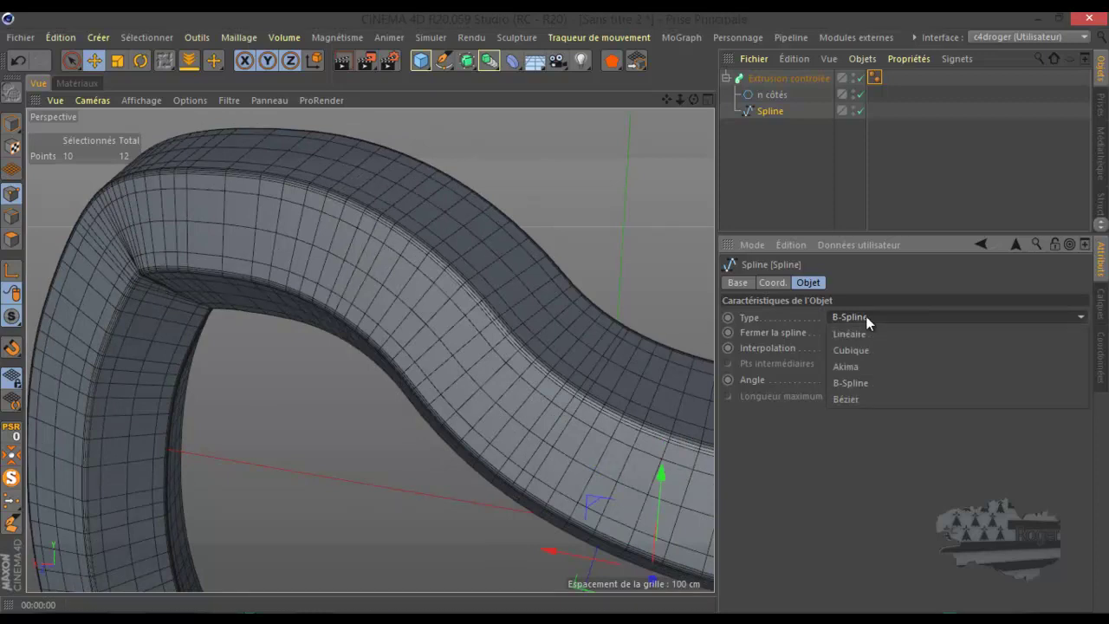
left_click(864, 398)
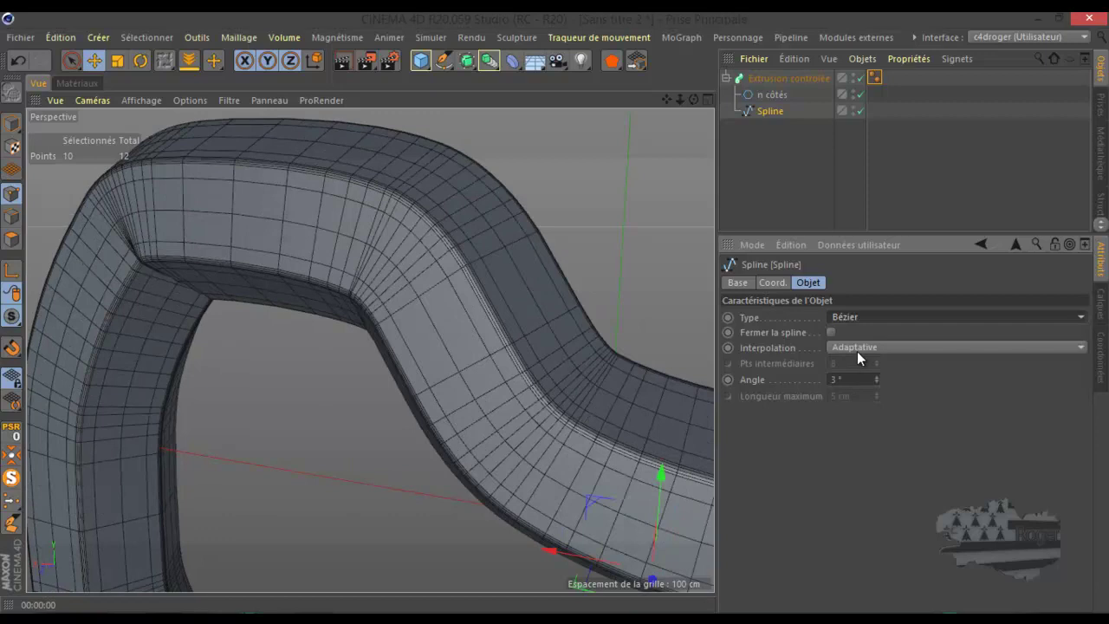
Try an interpolation Angle of 1° on the path Spline, then raise it to 9°.
left_click(876, 381)
left_click(876, 382)
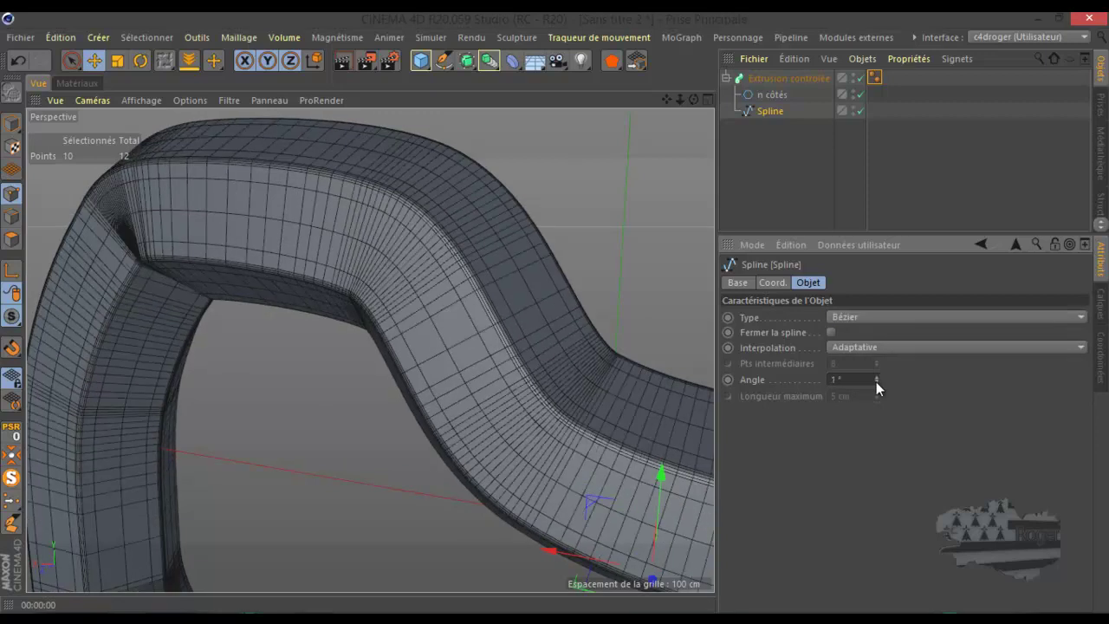
left_click(877, 376)
left_click(877, 376)
left_click(877, 377)
left_click(877, 376)
left_click(877, 376)
left_click(877, 376)
left_click(877, 376)
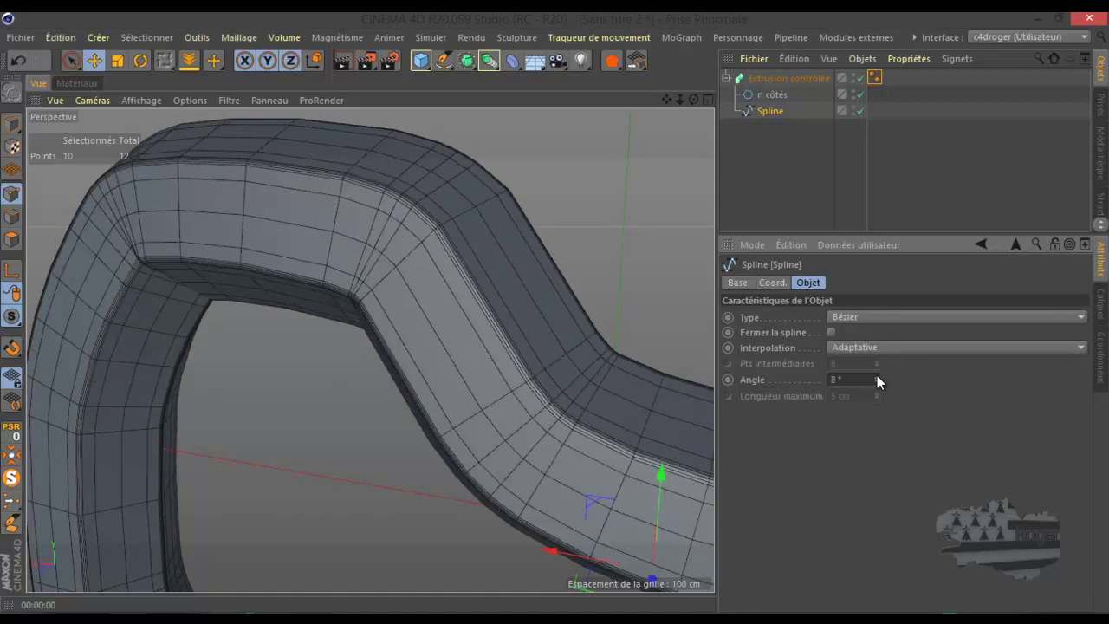
left_click(877, 376)
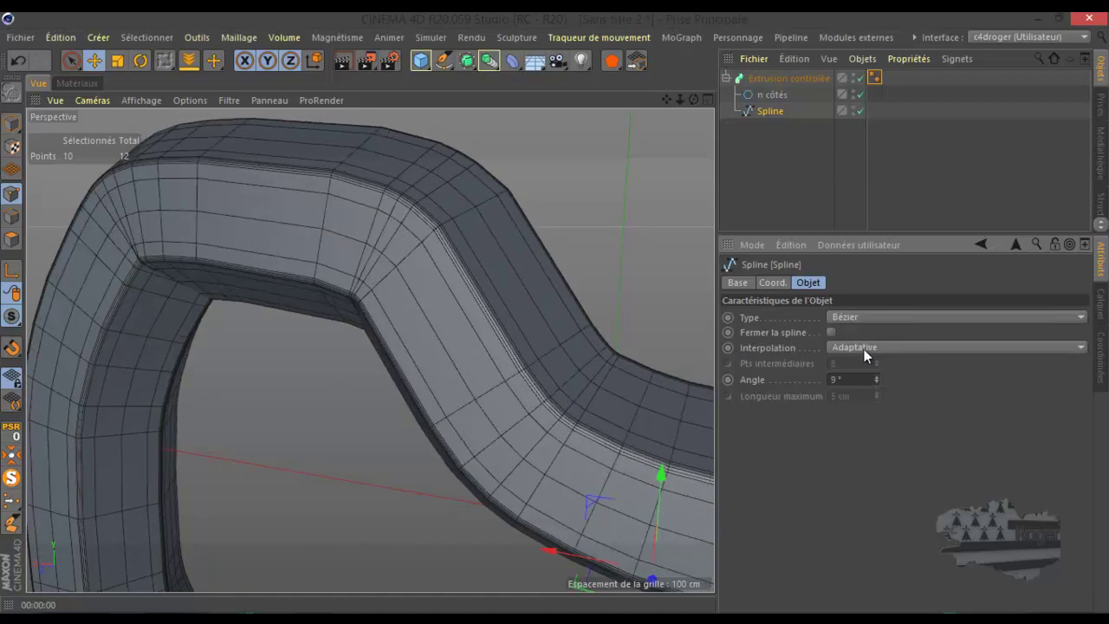
Set the path Spline's Interpolation to Naturelle and inspect the distribution of segments along the tube.
left_click(852, 346)
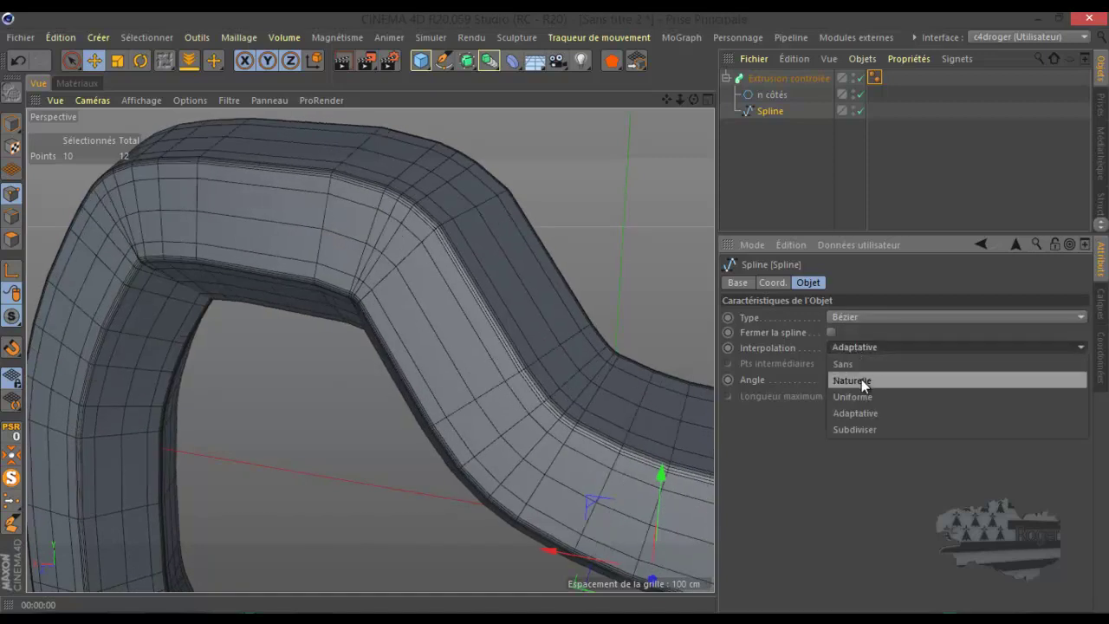
left_click(861, 379)
left_click_drag(666, 99, 555, 314)
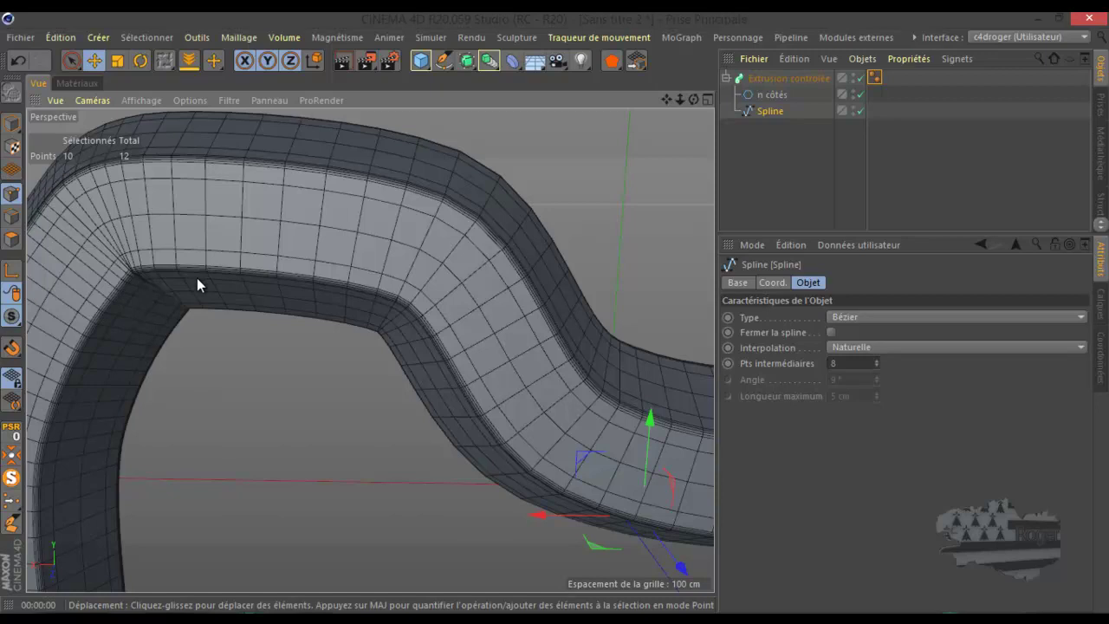
Close the path Spline to check how the tube's ends join, and reopen it.
left_click(830, 332)
scroll(489, 261, "down", 5)
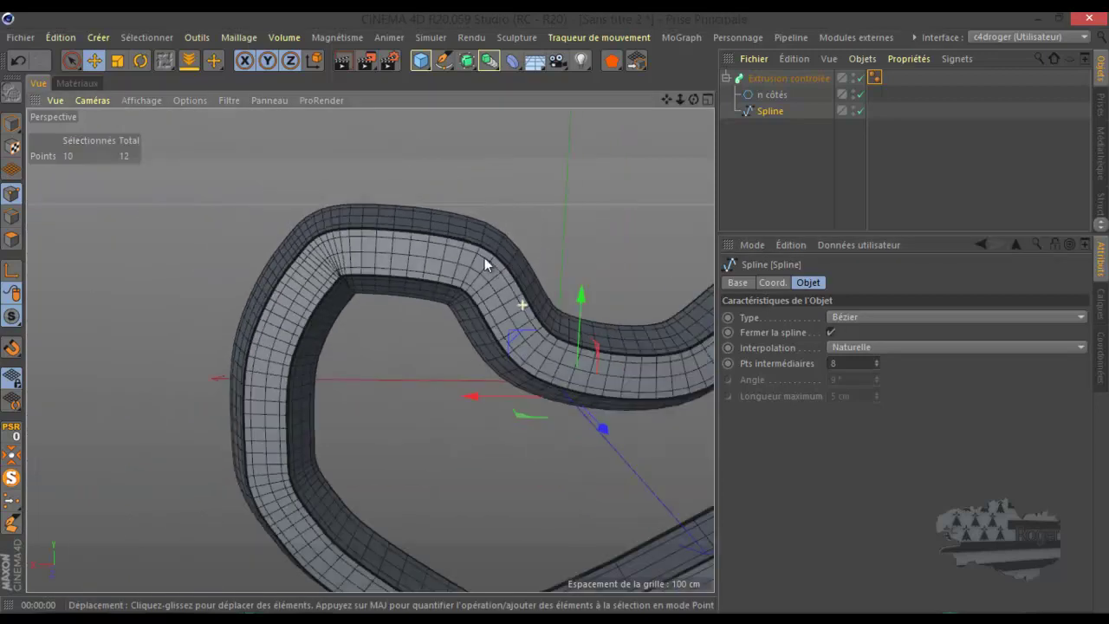
scroll(319, 263, "down", 2)
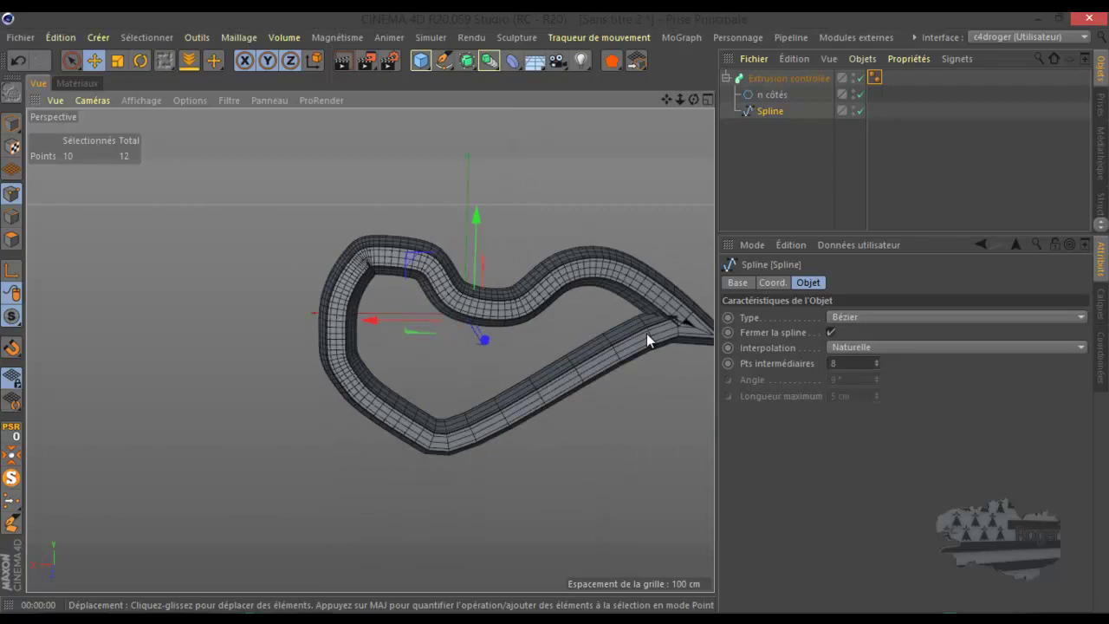
left_click(831, 332)
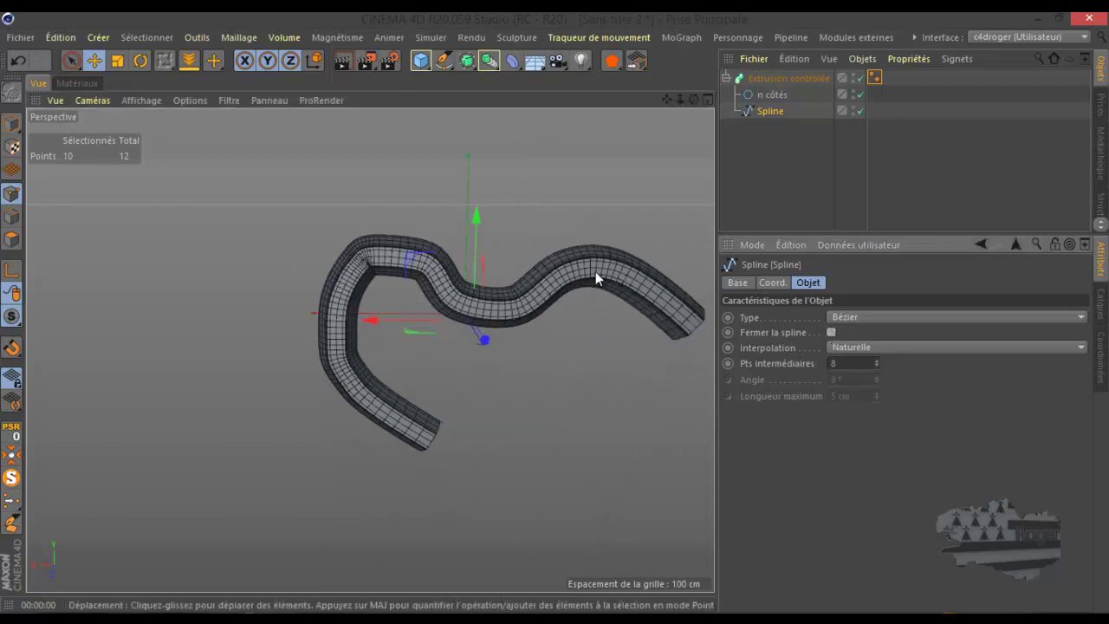
Lower the path Spline's Pts intermédiaires to 4 while checking the tube's segmentation.
scroll(596, 271, "up", 5)
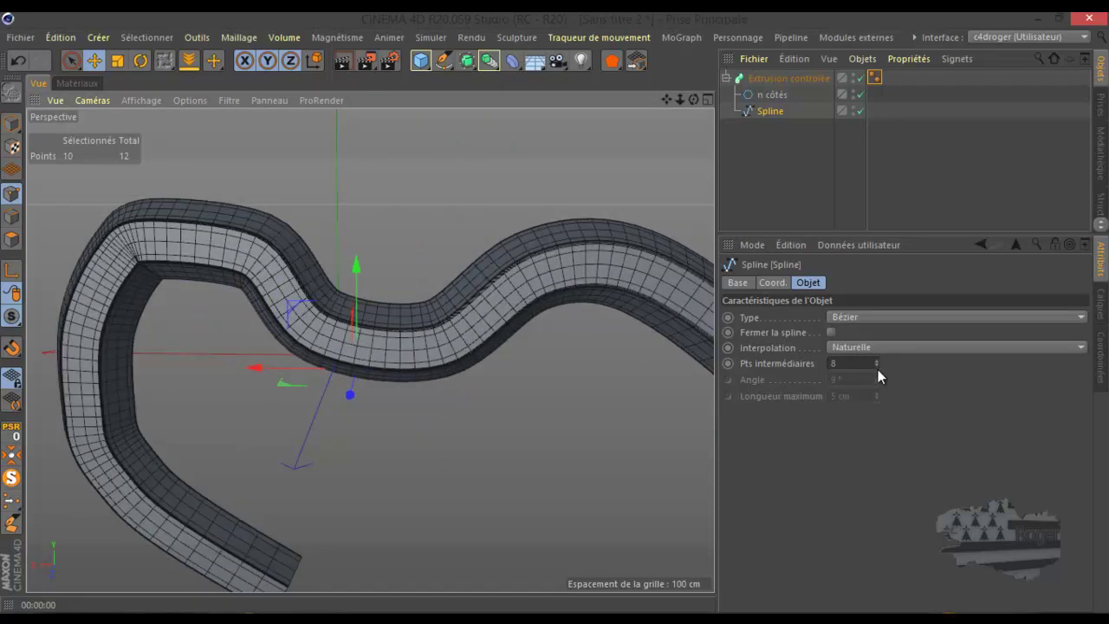
left_click_drag(876, 366, 875, 366)
left_click(876, 360)
left_click(876, 360)
left_click(876, 360)
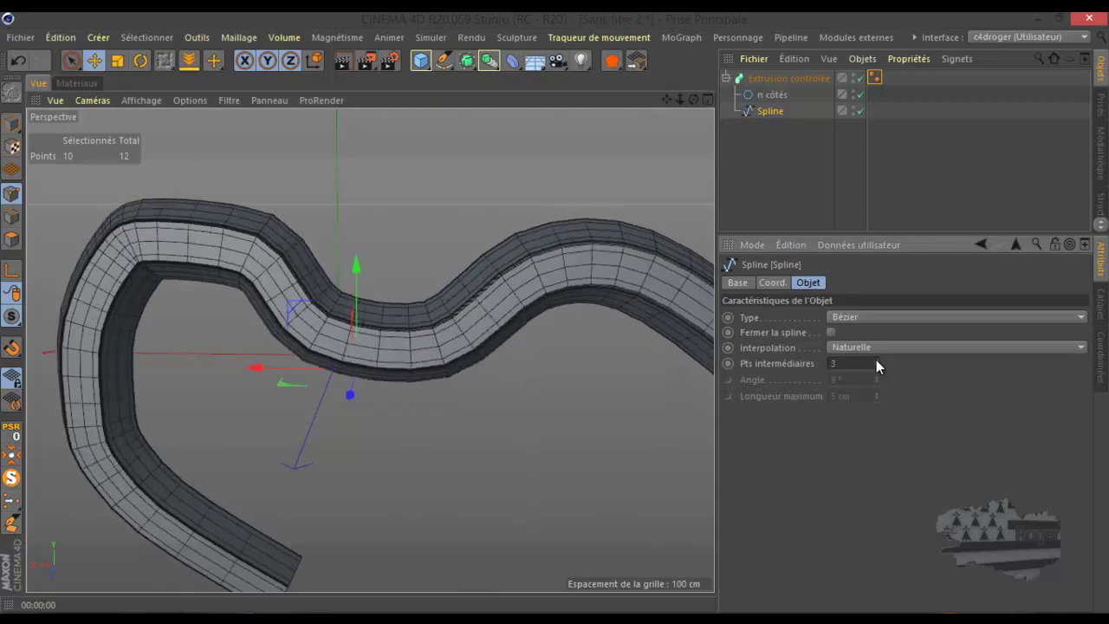
left_click(876, 360)
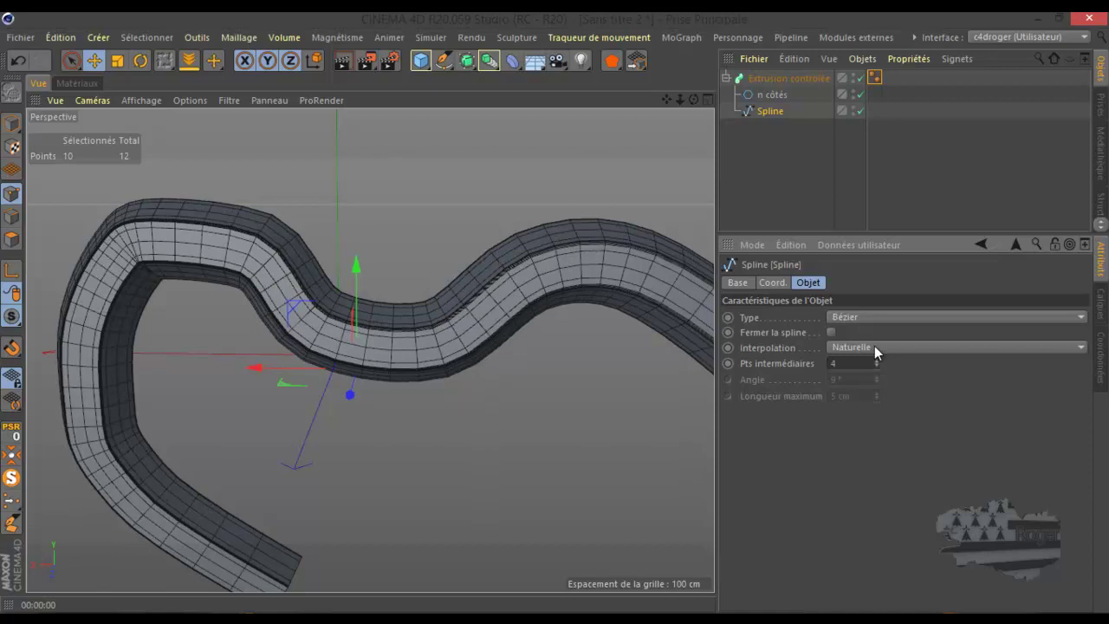
Try the Cubique and Akima types on the path Spline and settle on B-Spline.
left_click(871, 317)
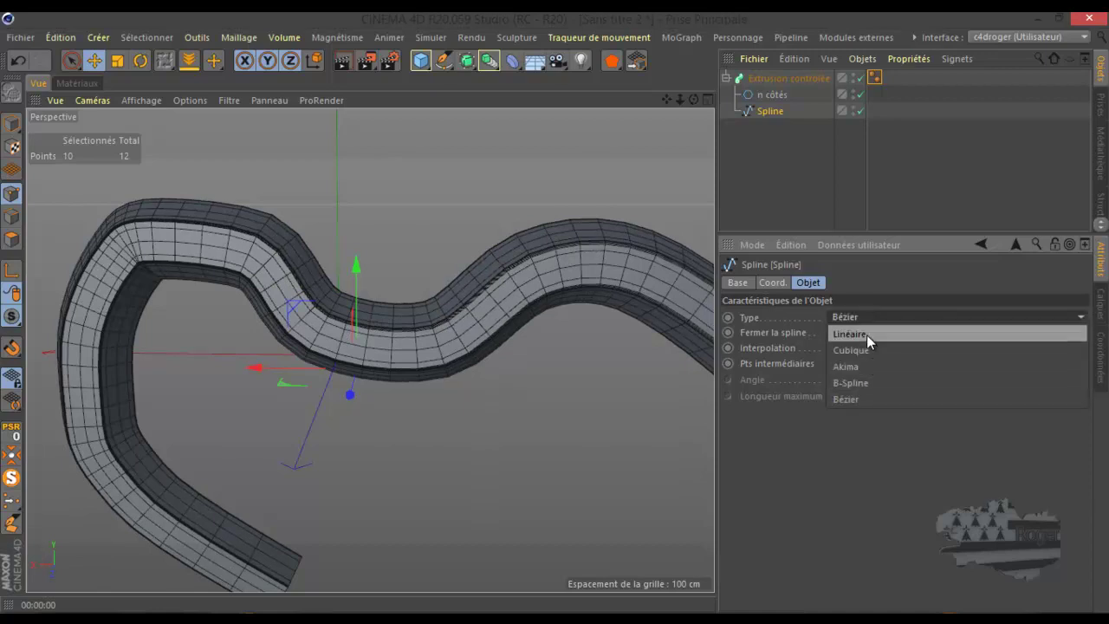
left_click(869, 350)
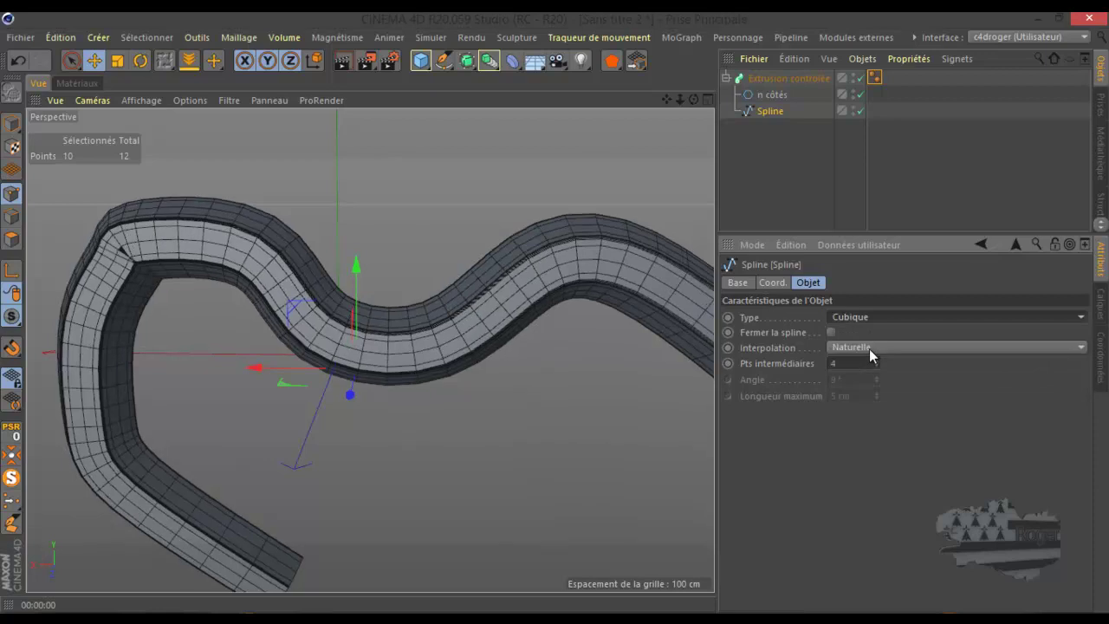
left_click(871, 317)
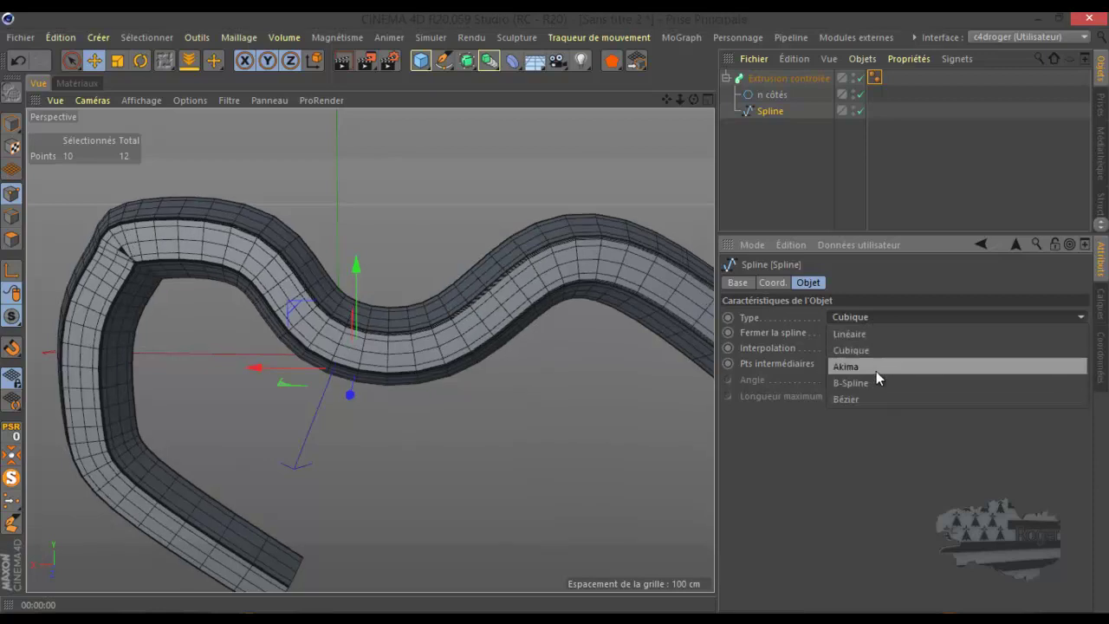
left_click(876, 371)
left_click(876, 317)
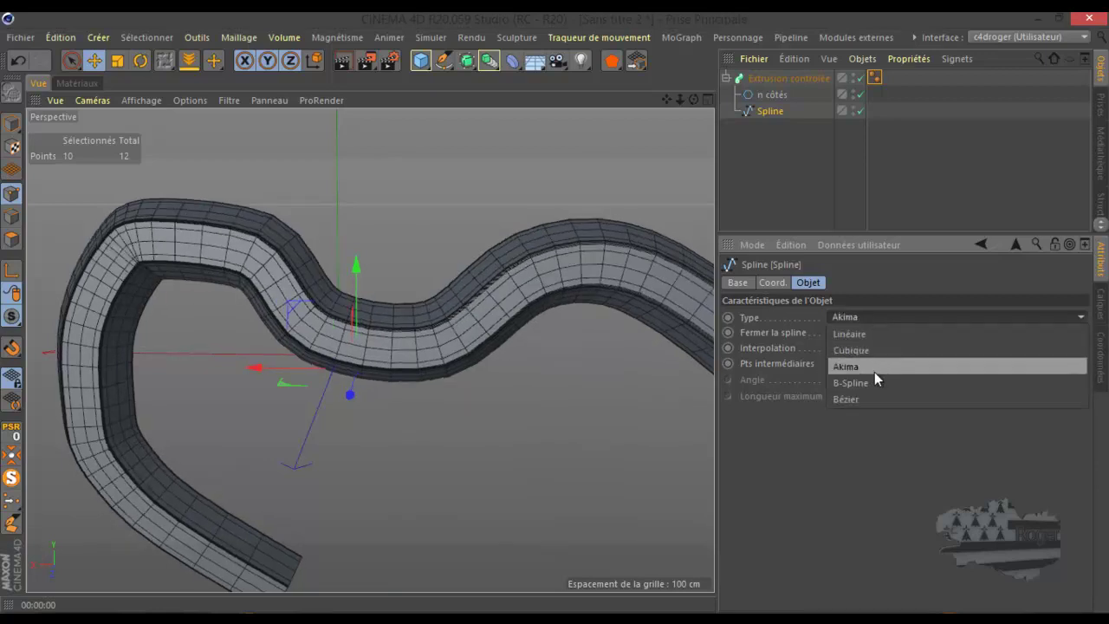
left_click(873, 382)
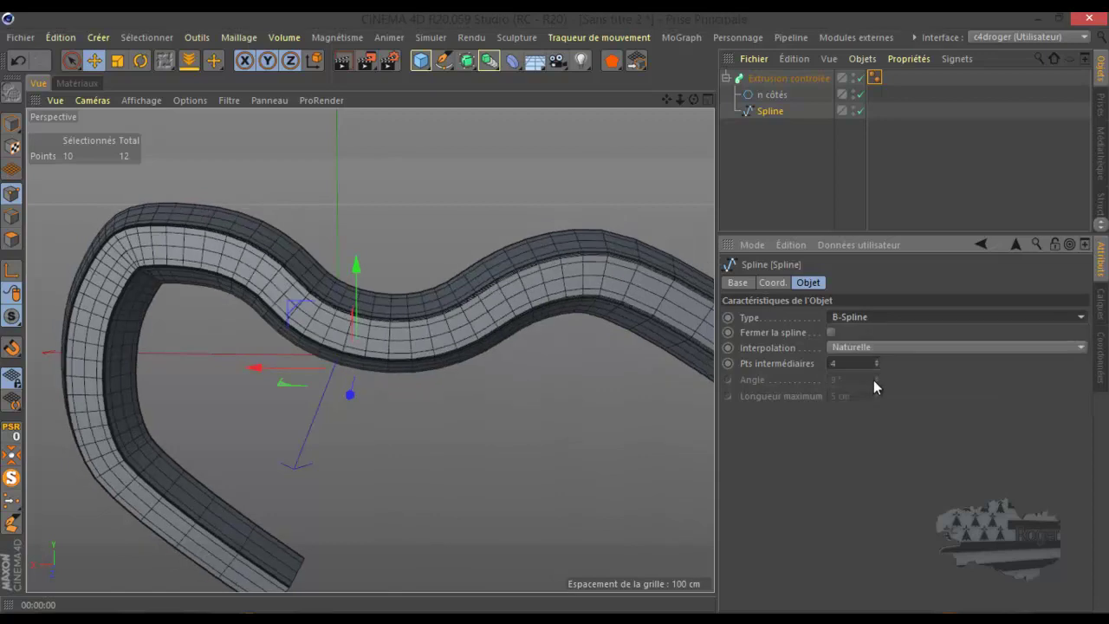
scroll(637, 357, "down", 2)
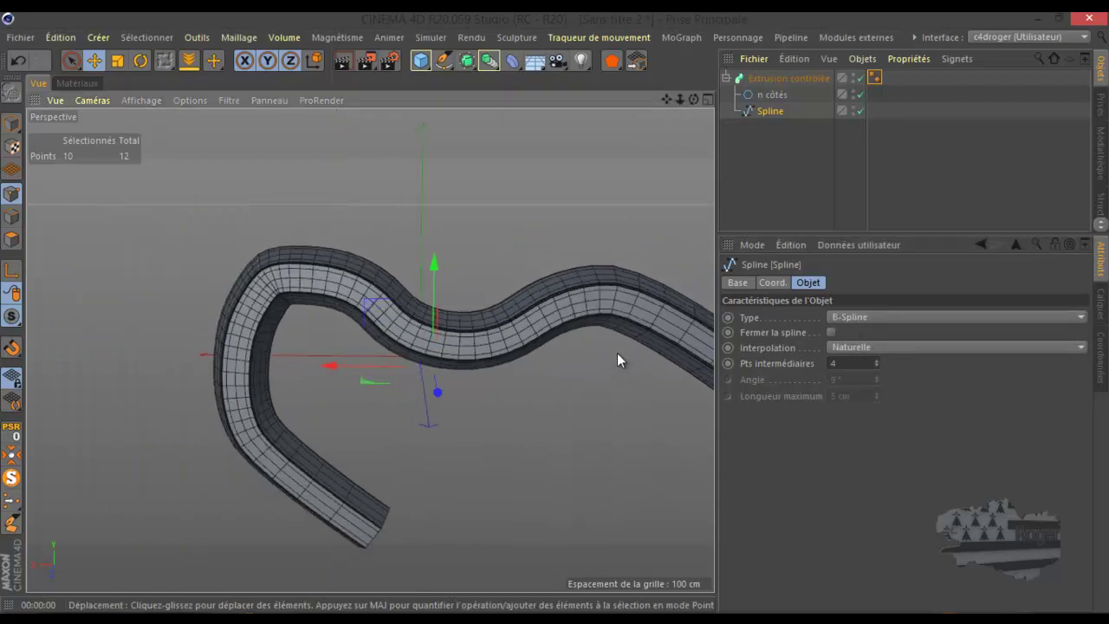
mouse_move(466, 274)
left_mouse_down("alt")
mouse_move(377, 314)
mouse_move(451, 286)
left_mouse_up("alt")
In the Extrusion contrôlée's coordinates, set P.X to 28 cm, scale to 0.95, 0.84 and 0.84, R.H to -1° and R.P to 3°.
left_click(780, 78)
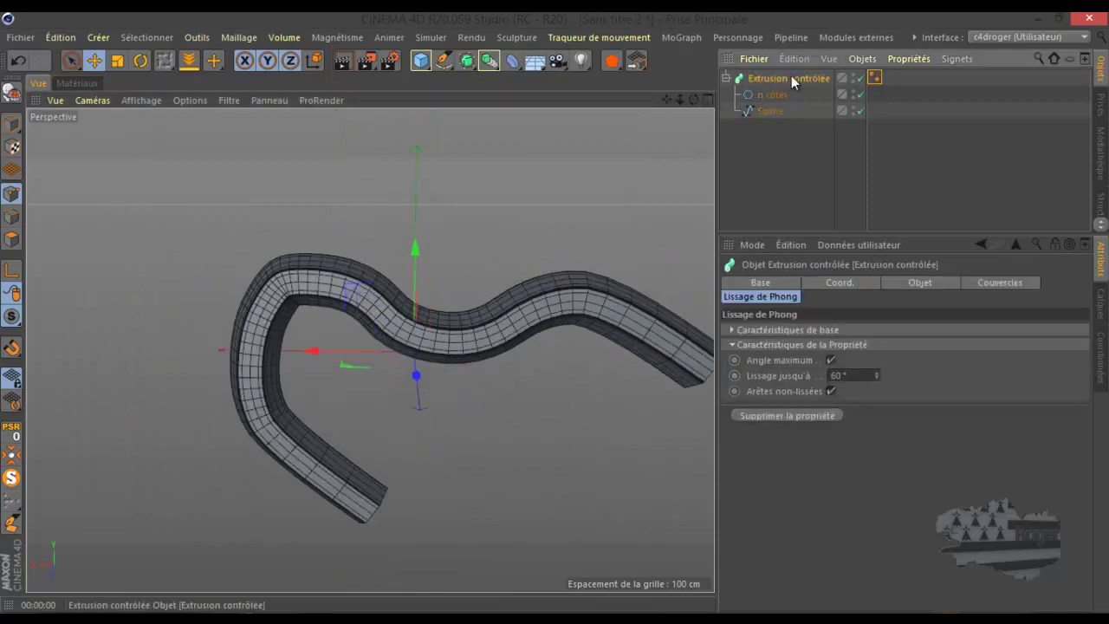
left_click(847, 282)
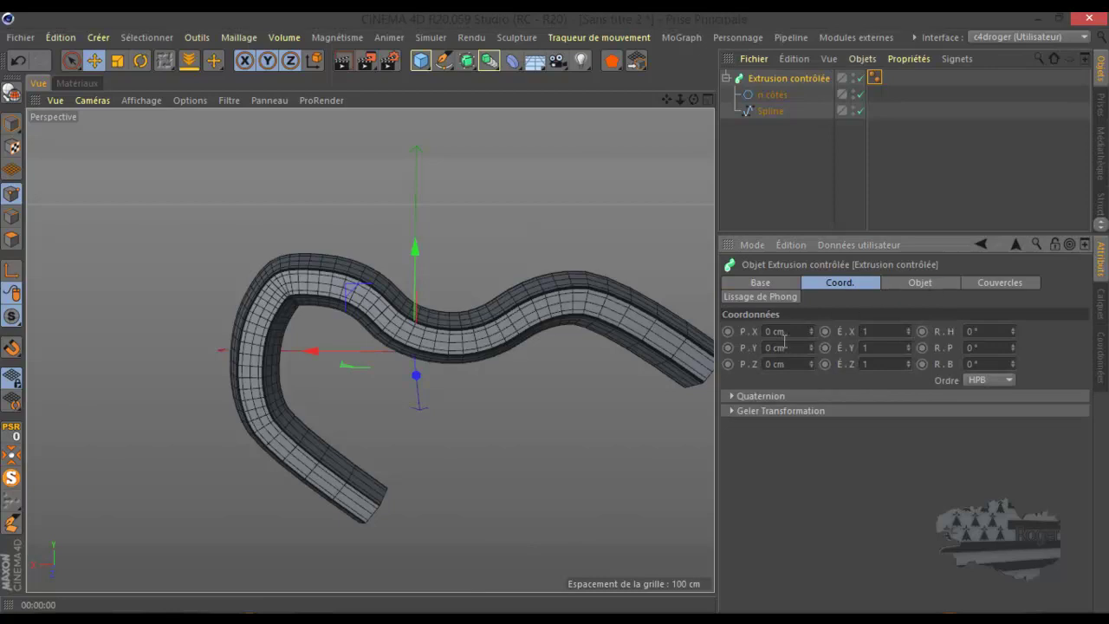
mouse_move(811, 329)
left_mouse_down()
mouse_move(811, 318)
mouse_move(811, 328)
left_mouse_up()
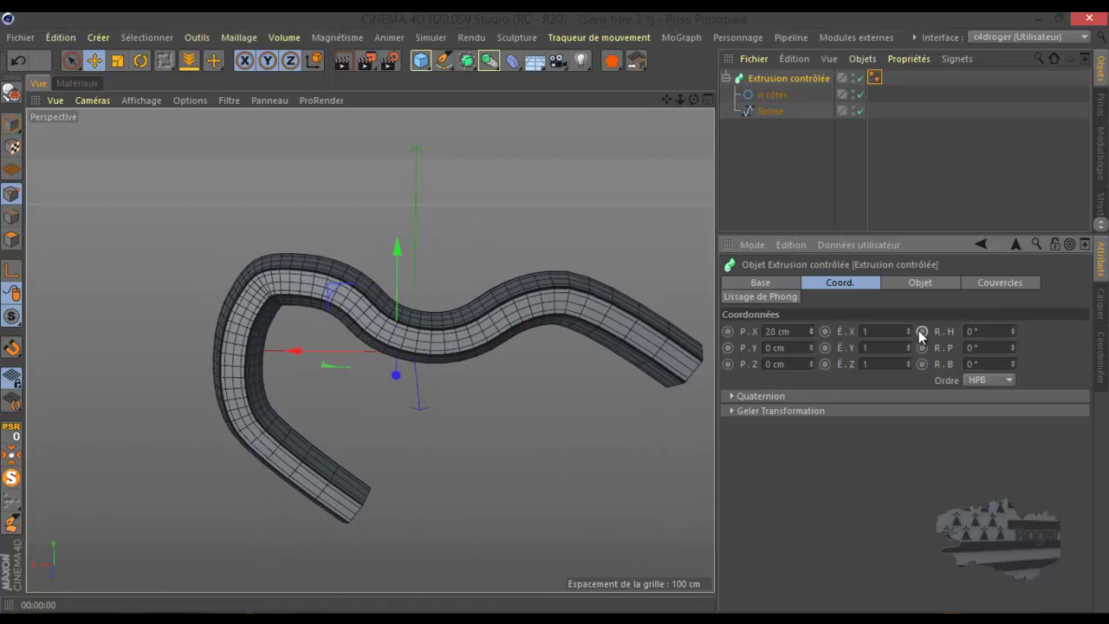
left_click_drag(907, 327, 916, 355)
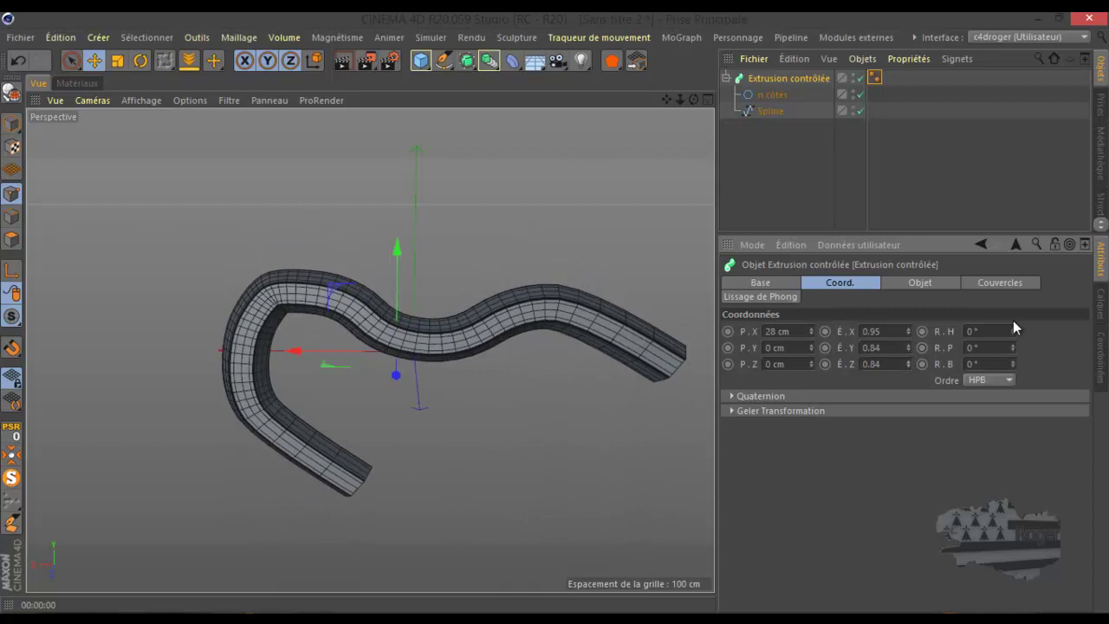
left_click_drag(1012, 328, 1010, 341)
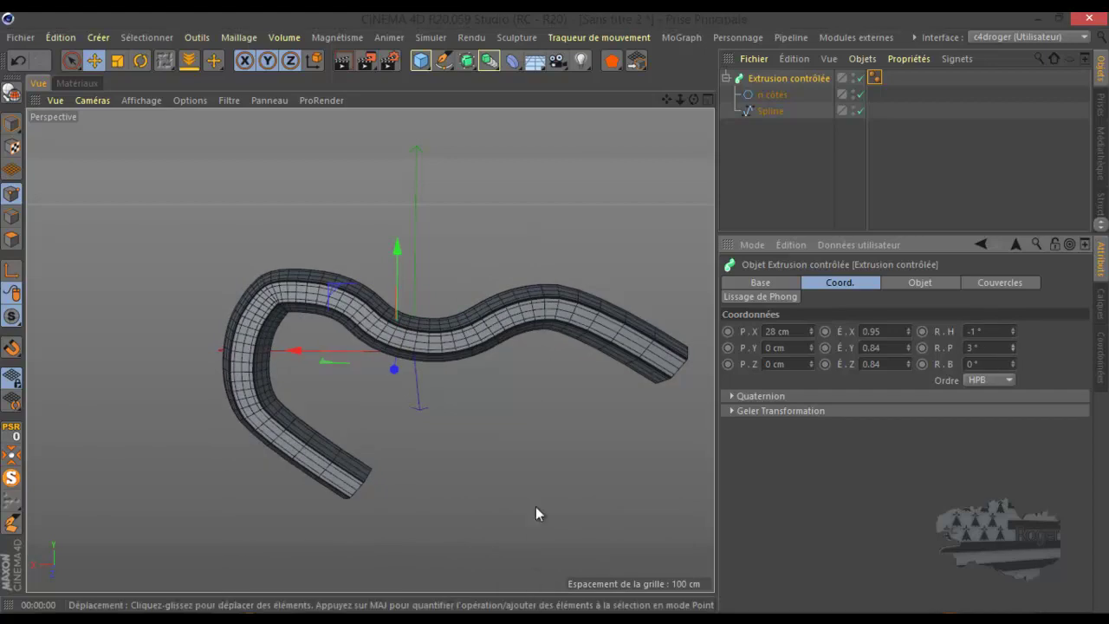
Display the coordinates manager and switch to model mode so it applies to the whole Extrusion contrôlée.
left_click(1099, 368)
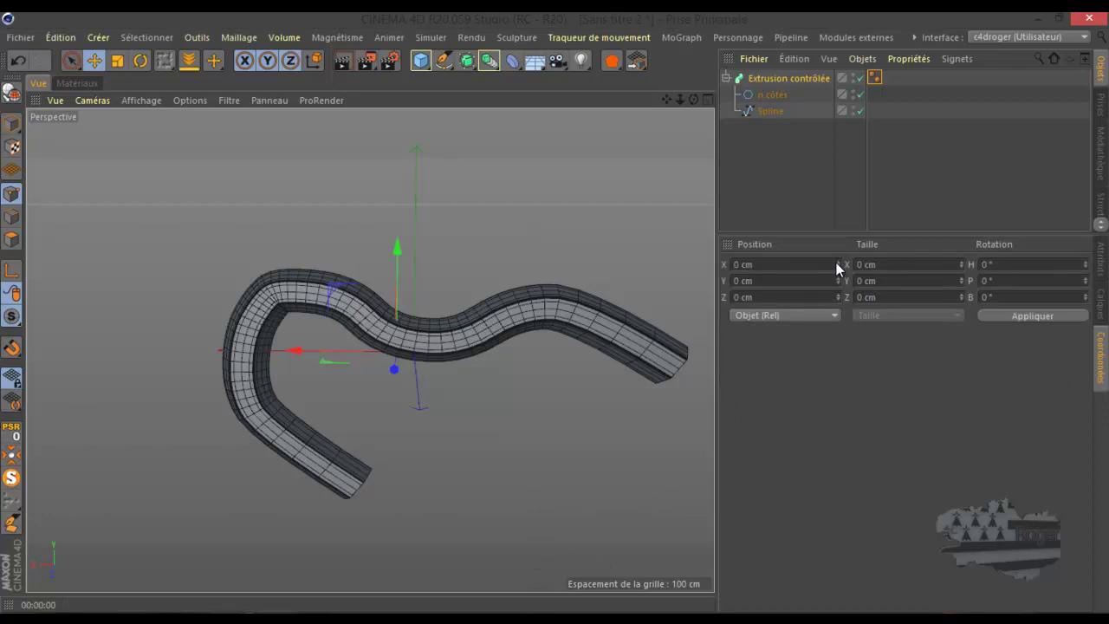
left_click_drag(838, 262, 836, 264)
left_click(12, 124)
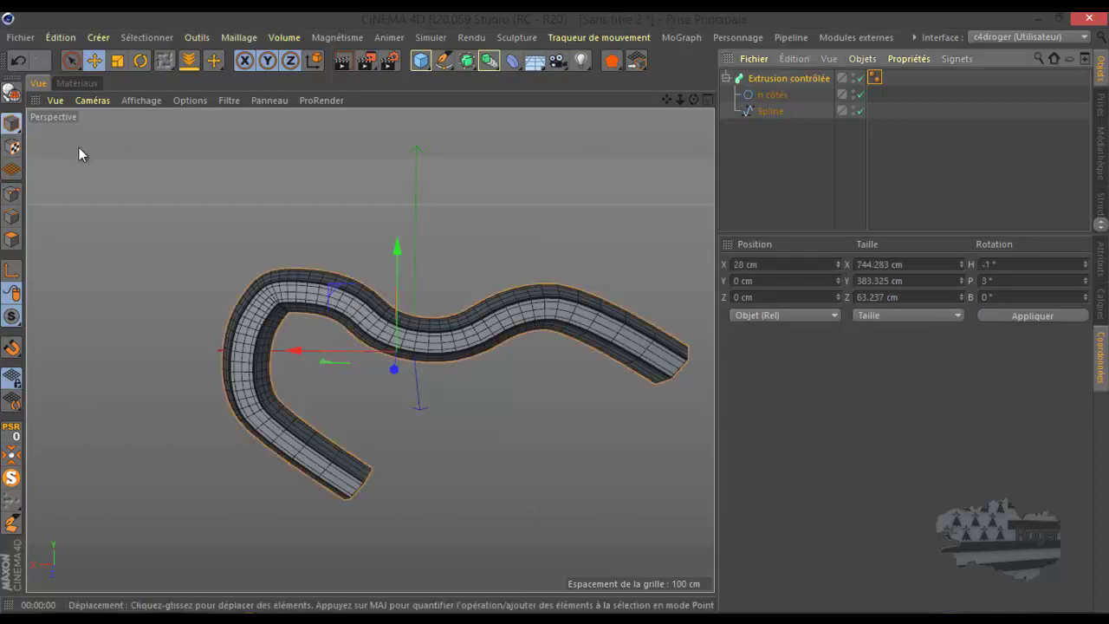
Set the coordinates manager to Monde and move the Extrusion contrôlée to X -165 cm and Y 163 cm.
left_click(780, 316)
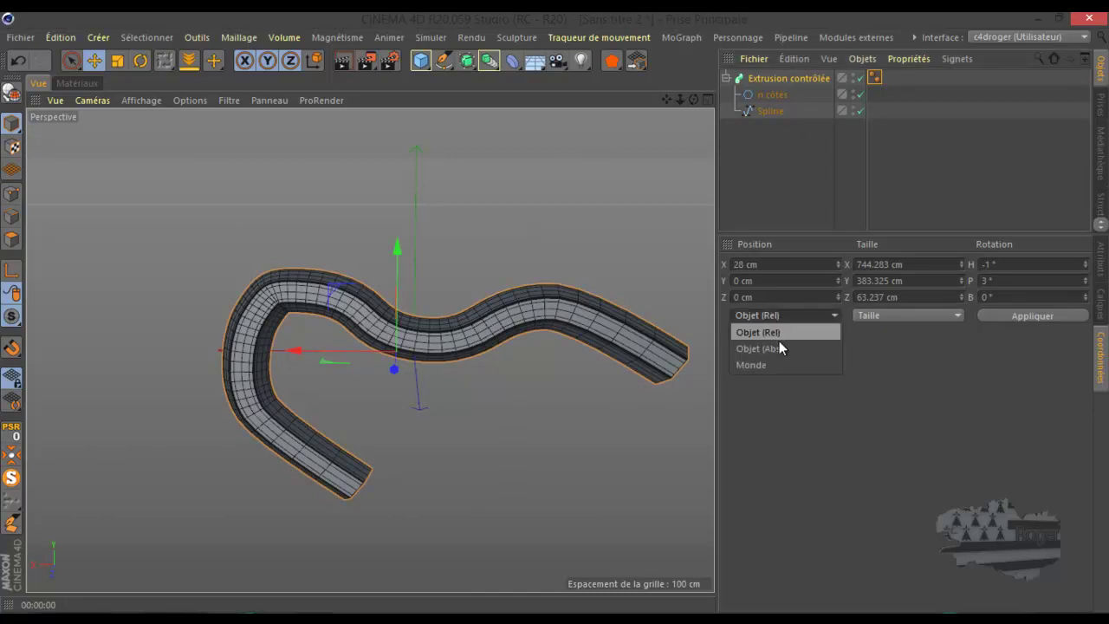
left_click(777, 365)
left_click(838, 262)
left_click_drag(839, 262, 839, 282)
left_click(1065, 317)
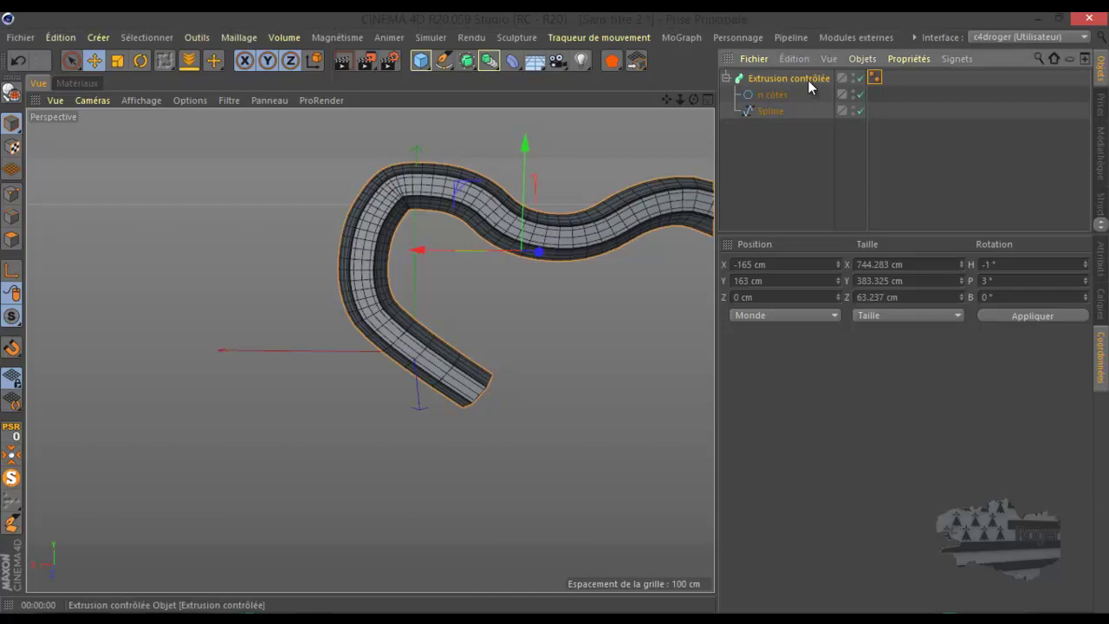
Return to the Extrusion contrôlée's attributes and reset its P.X and P.Y positions to 0 cm.
left_click(1102, 270)
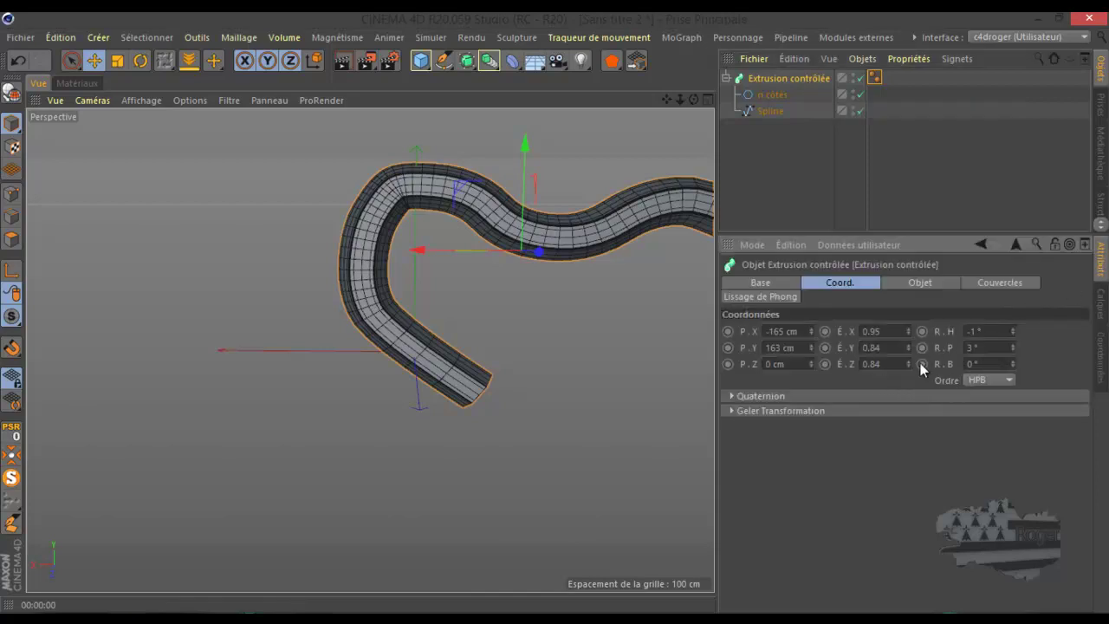
left_click_drag(812, 332, 812, 328)
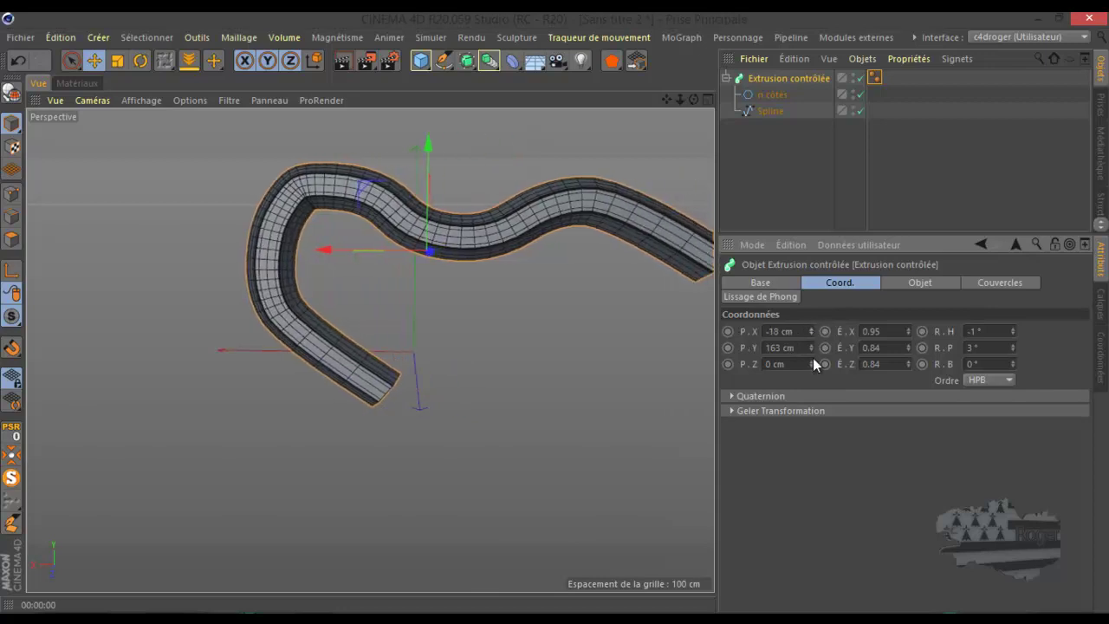
double_click(785, 331)
type("0")
key("Return")
double_click(785, 347)
type("0")
key("Return")
Reset the Extrusion contrôlée's R.H and R.P rotations to 0°.
double_click(979, 331)
type("0")
key("Return")
double_click(979, 348)
type("0")
key("Return")
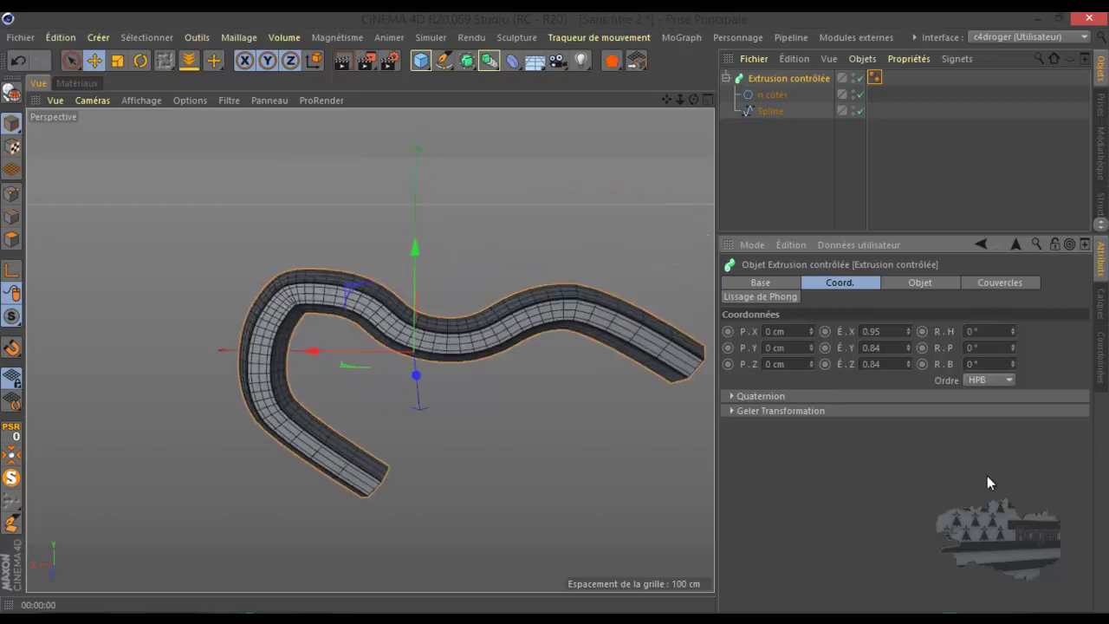
Look over the tube and browse the available generator objects, such as Répartition, Symétrie and Booléen.
scroll(627, 475, "down", 2)
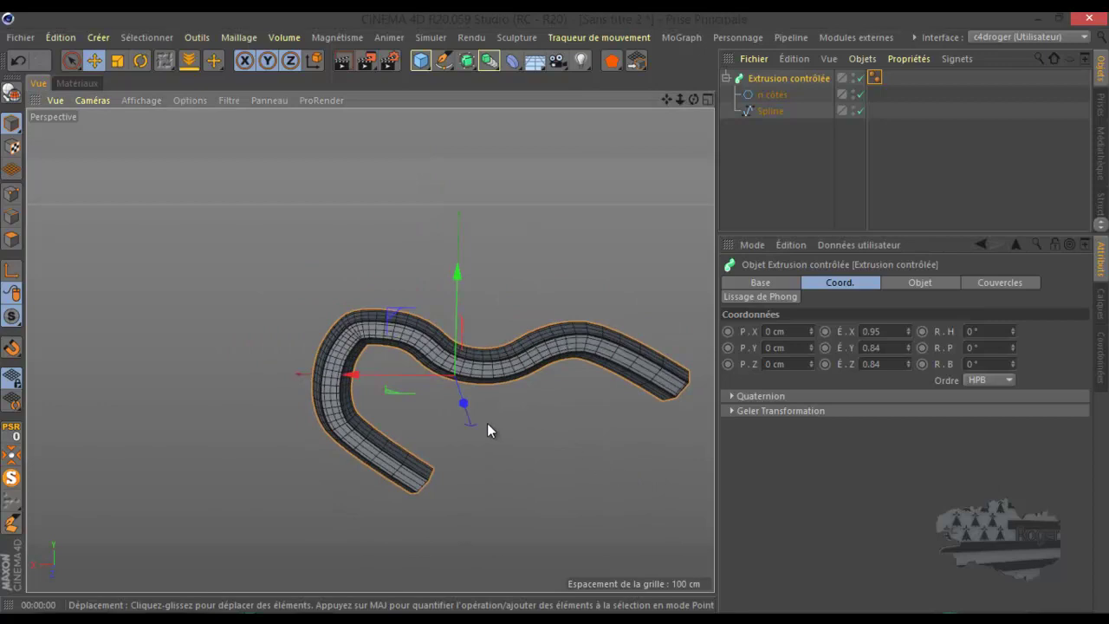
scroll(488, 421, "up", 4)
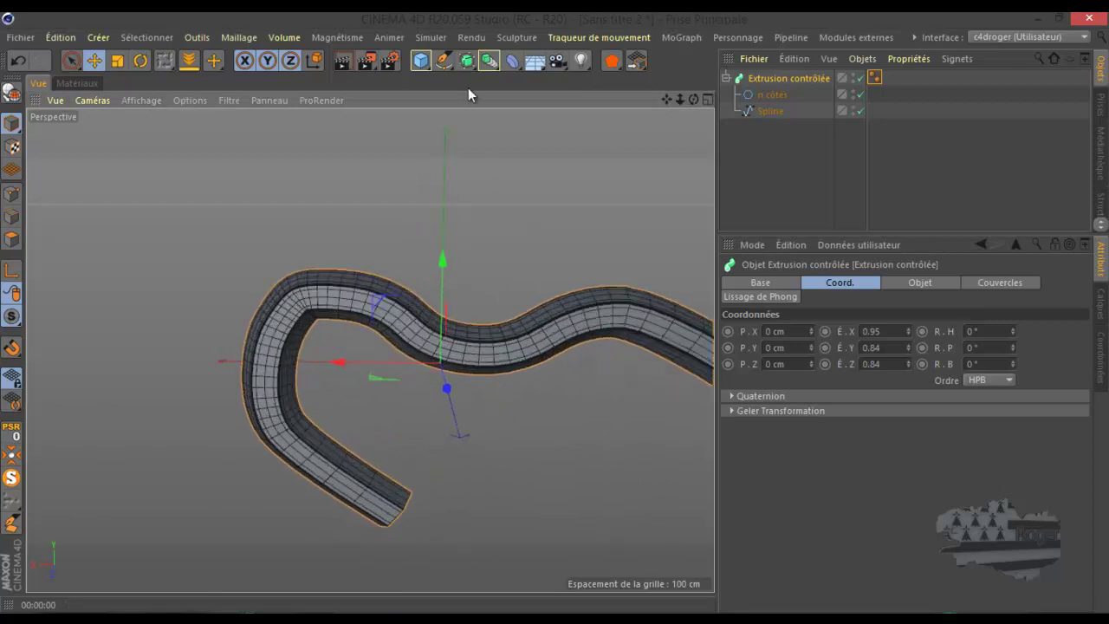
left_click(468, 60)
left_click(488, 60)
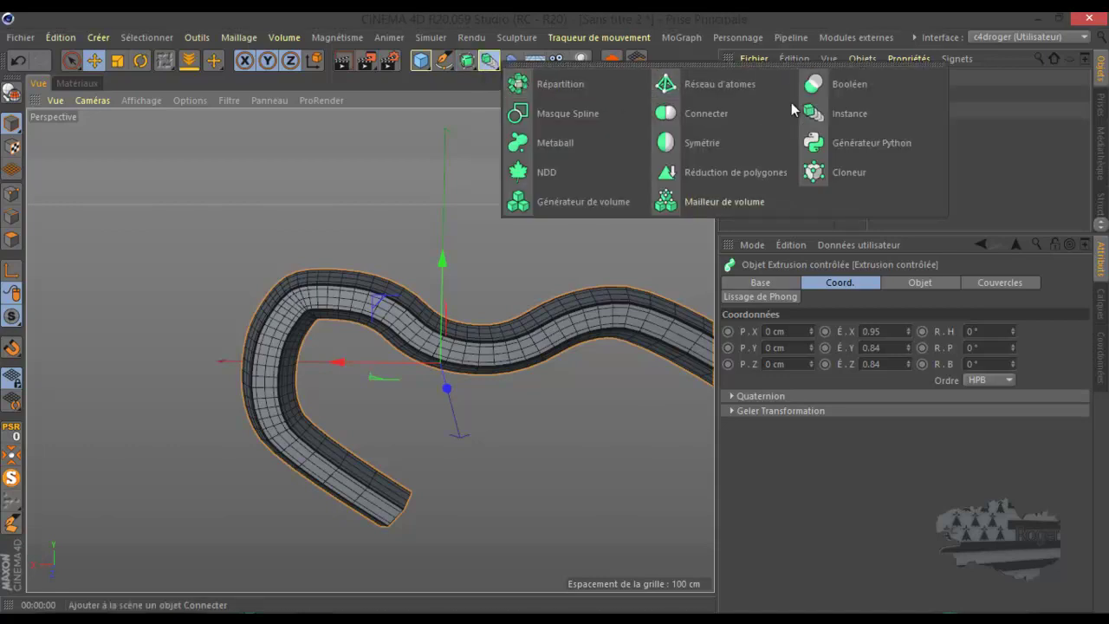